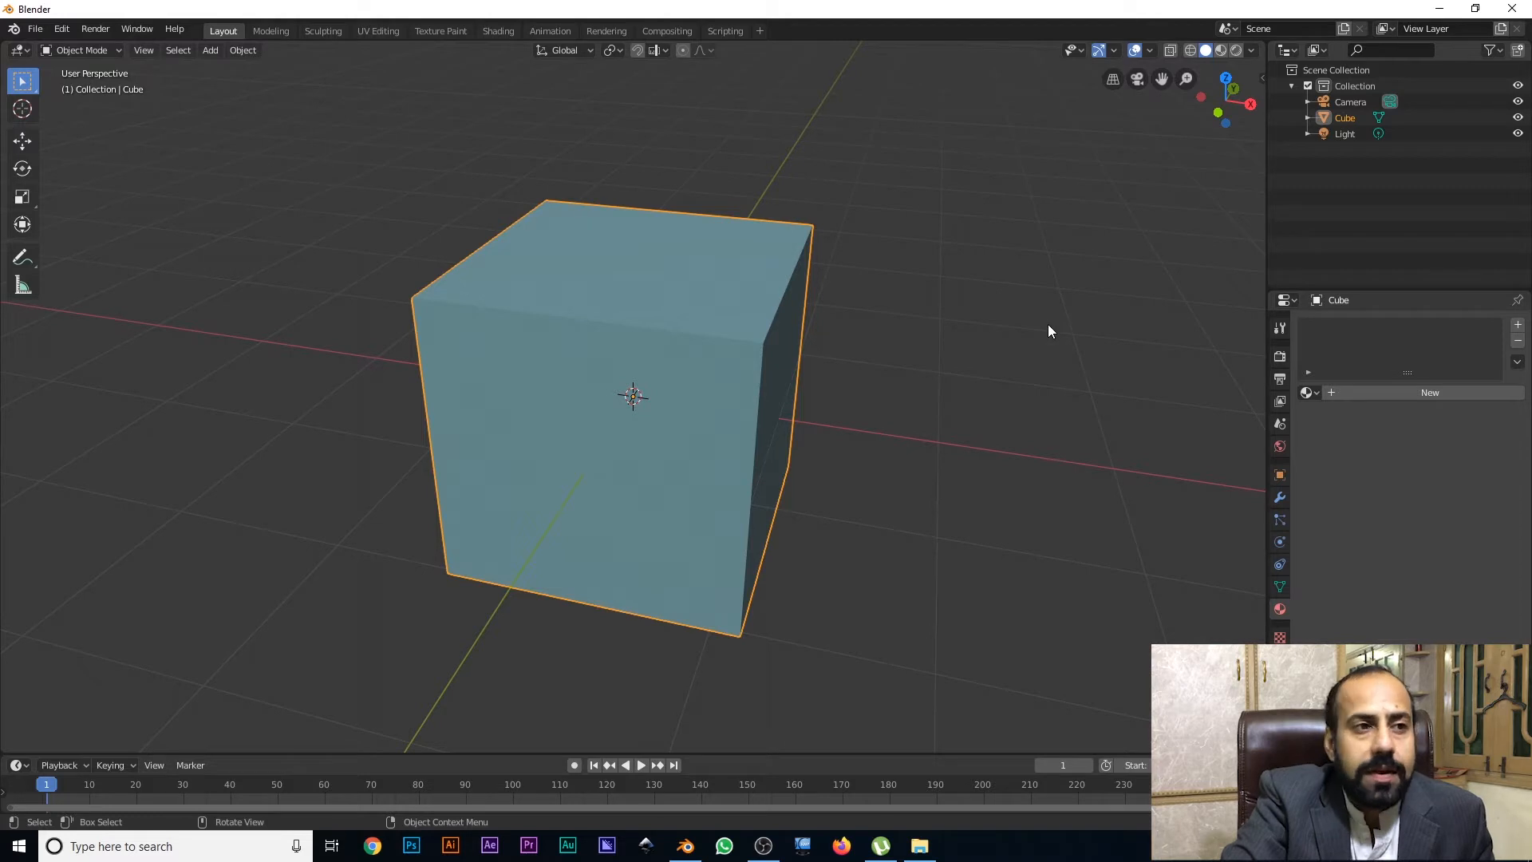
Select the light, the camera and the cube in turn, and switch the Collection off and back on.
{"action": "scroll", "coordinate": [797, 474], "scroll_direction": "down", "scroll_amount": 5}
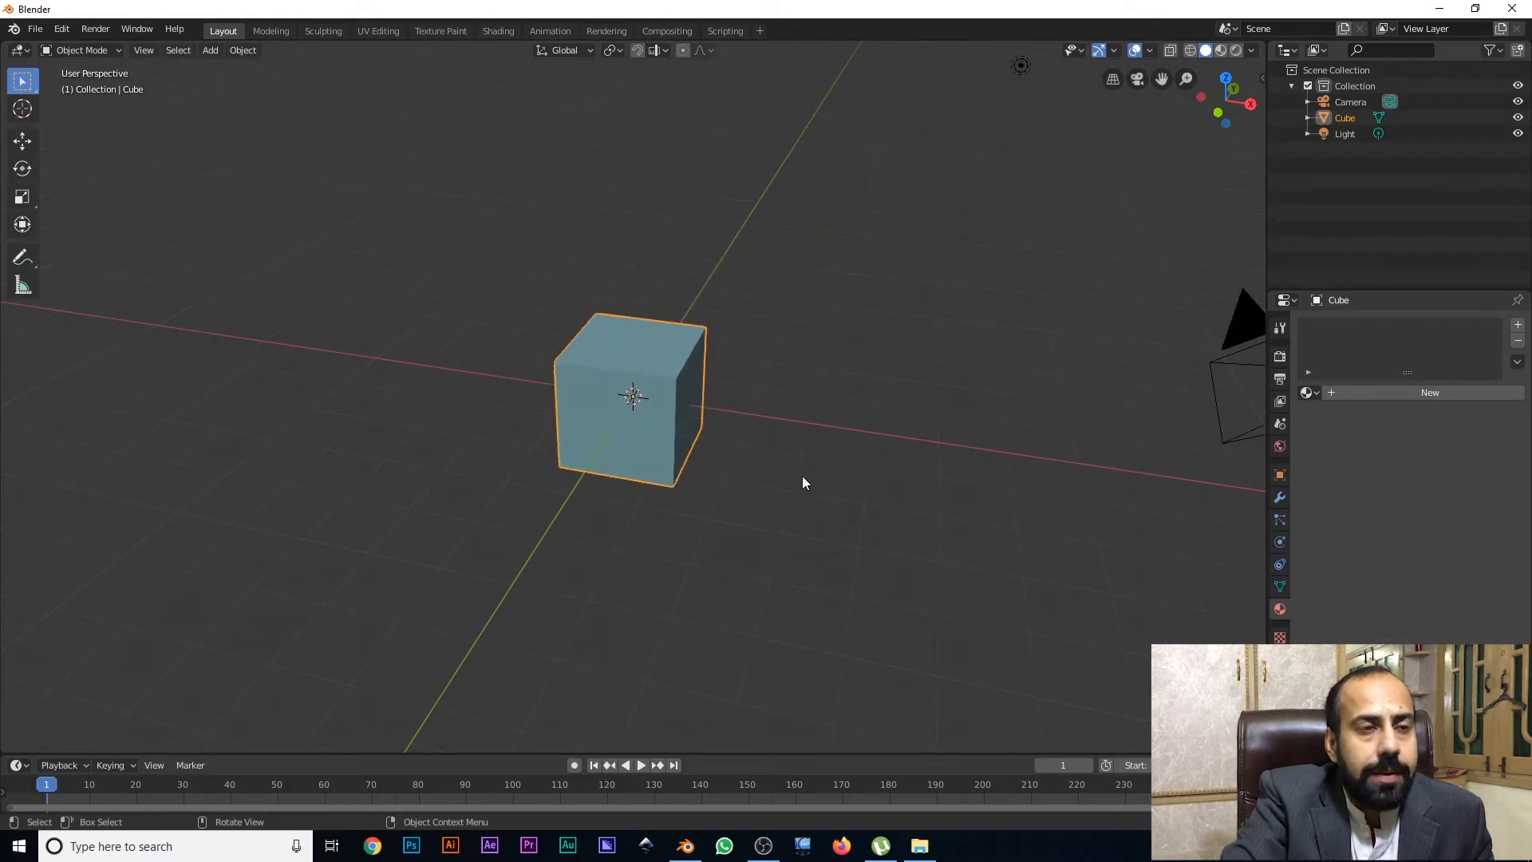
{"action": "scroll", "coordinate": [862, 484], "scroll_direction": "down", "scroll_amount": 2}
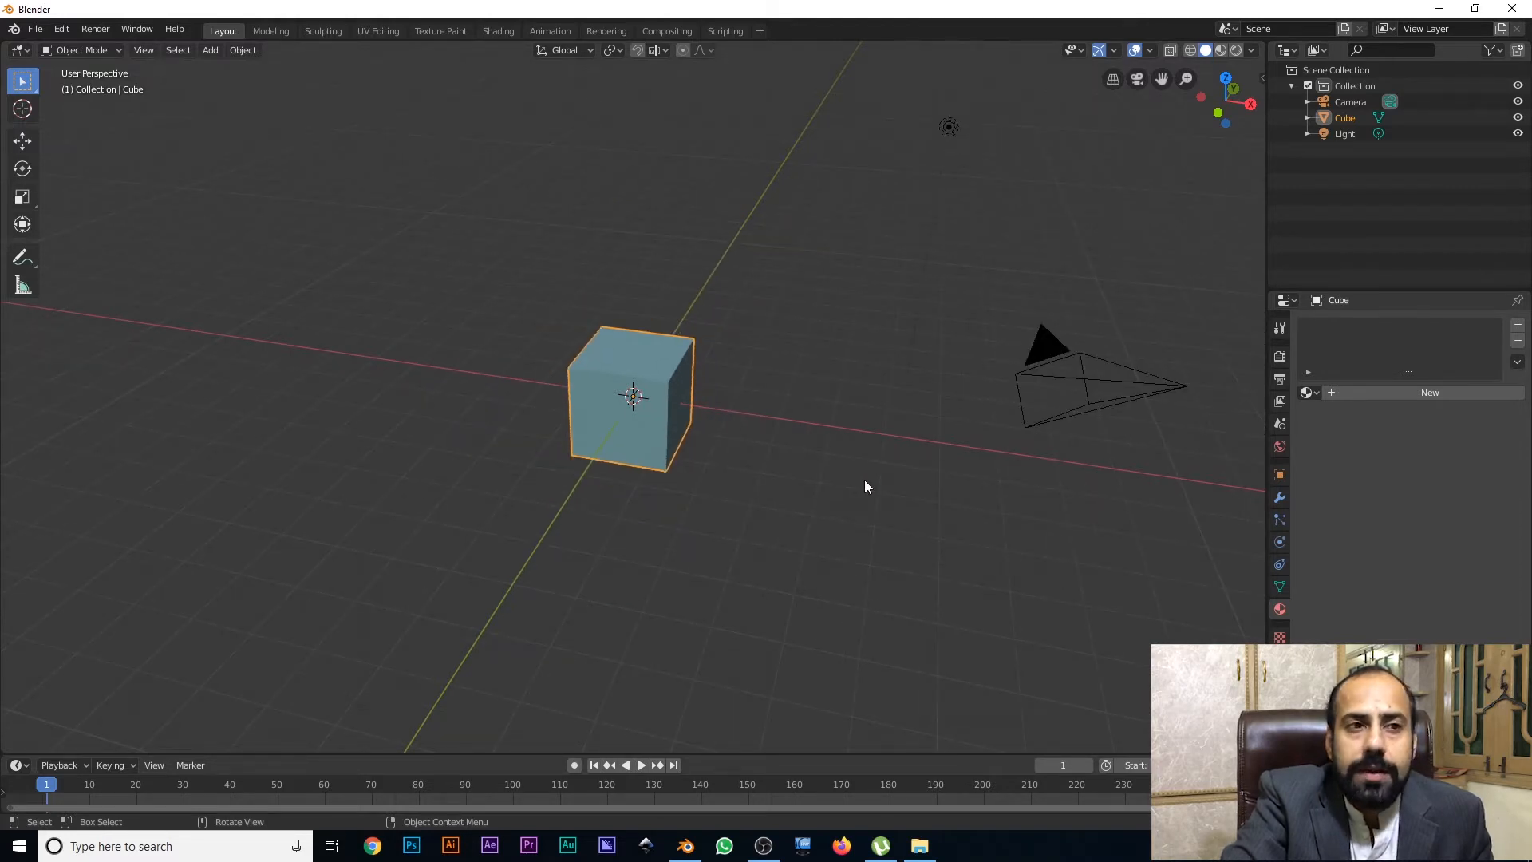
{"action": "left_click", "coordinate": [948, 129]}
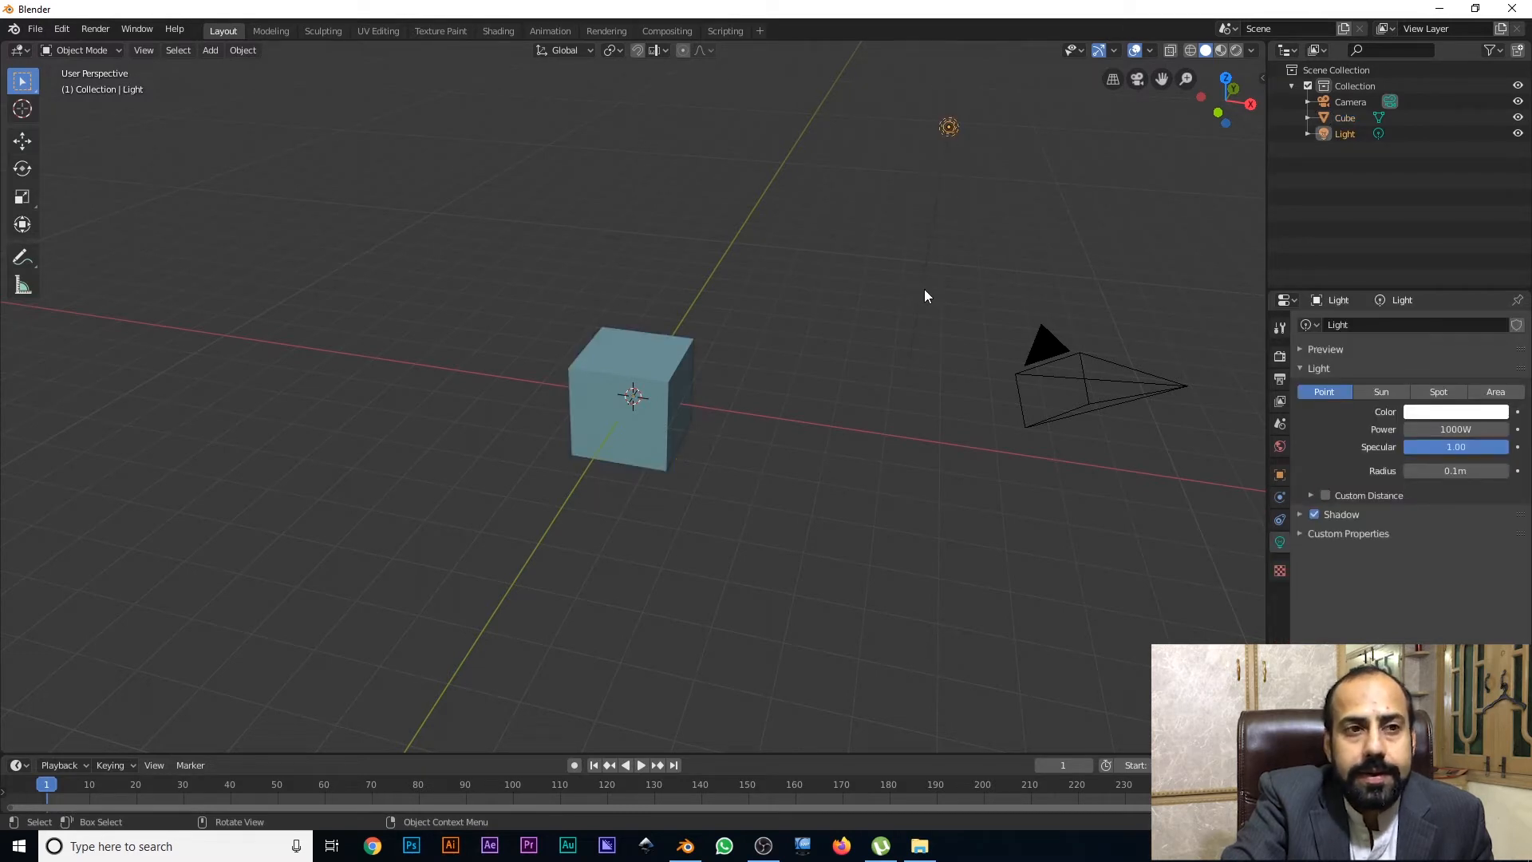
{"action": "left_click", "coordinate": [1041, 343]}
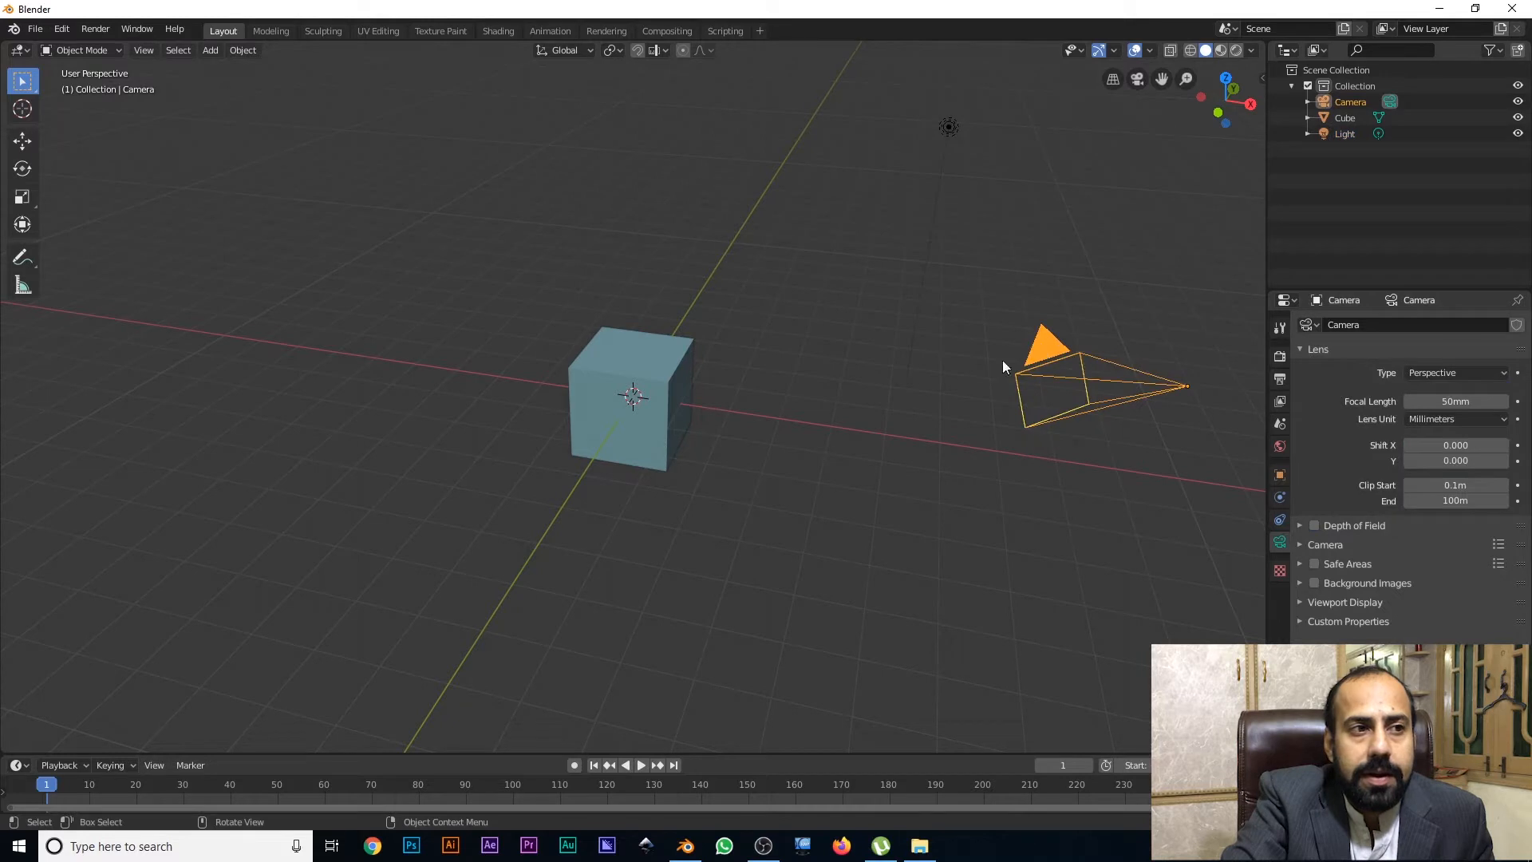
{"action": "left_click", "coordinate": [645, 380]}
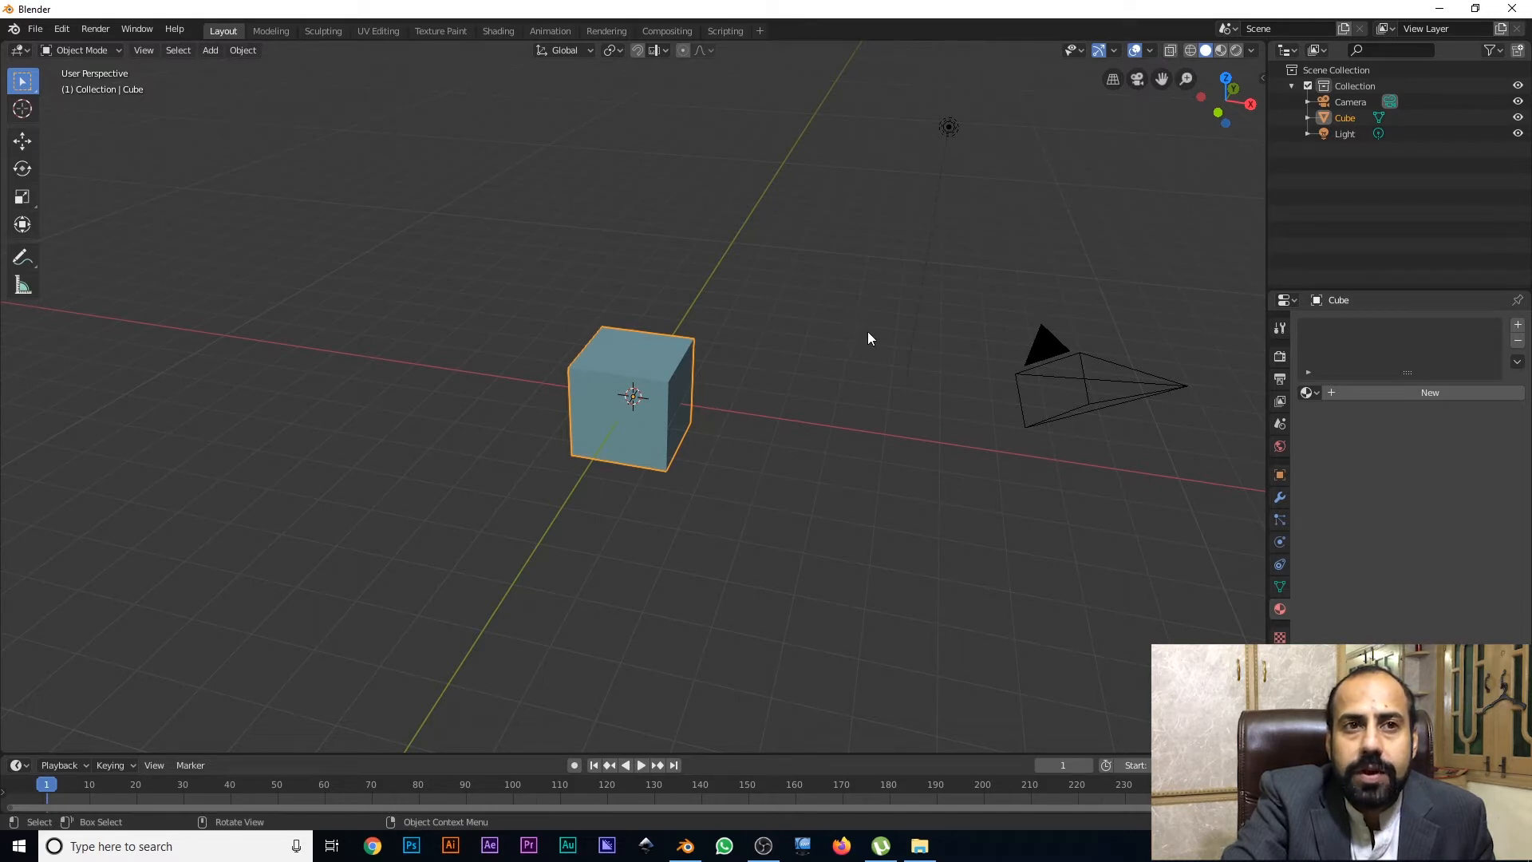
{"action": "left_click", "coordinate": [1307, 86]}
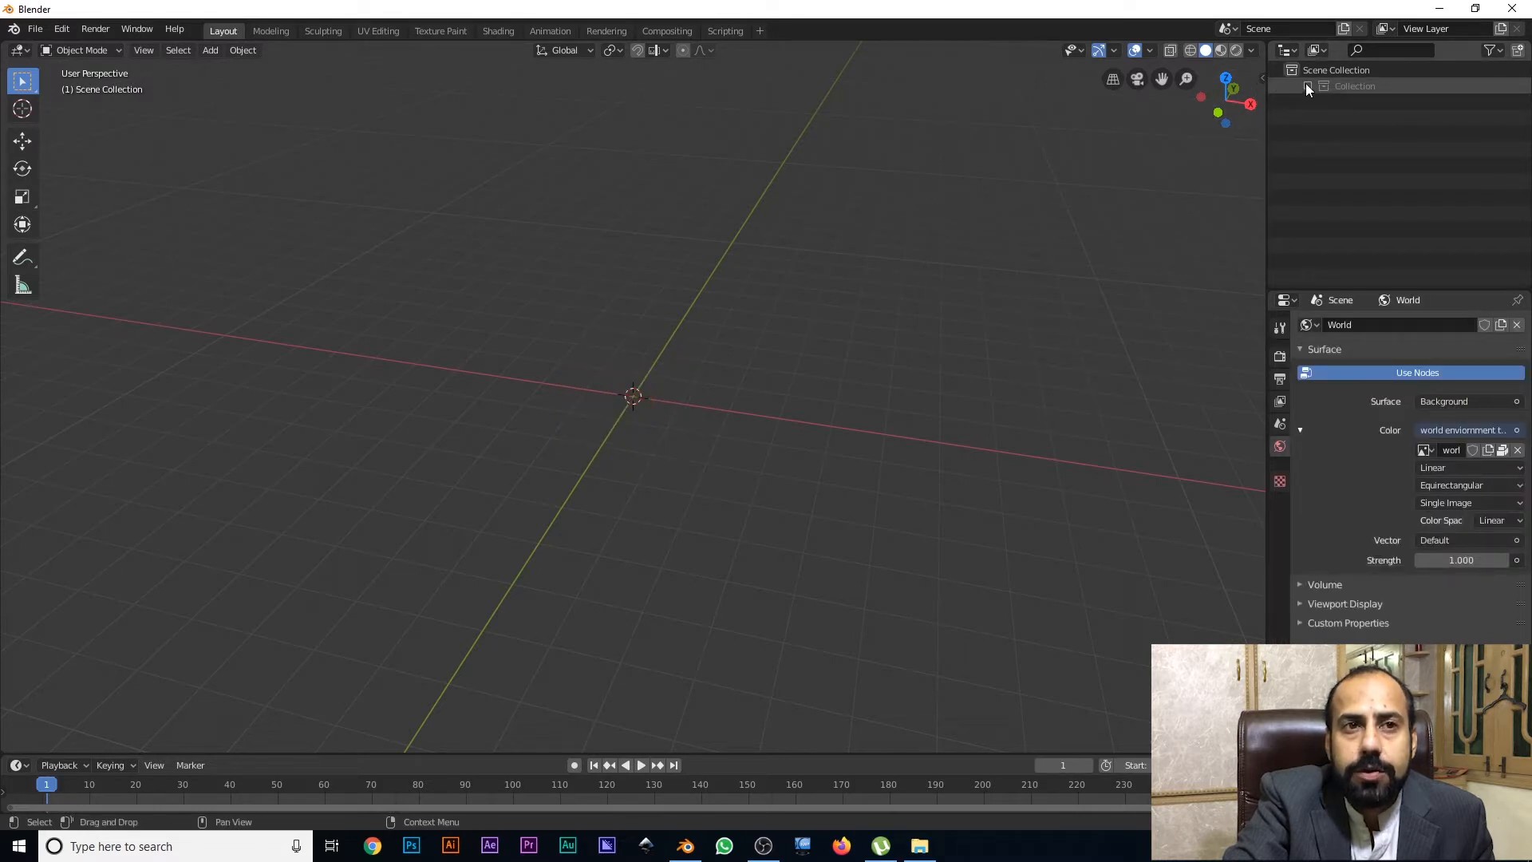
{"action": "left_click", "coordinate": [1308, 85]}
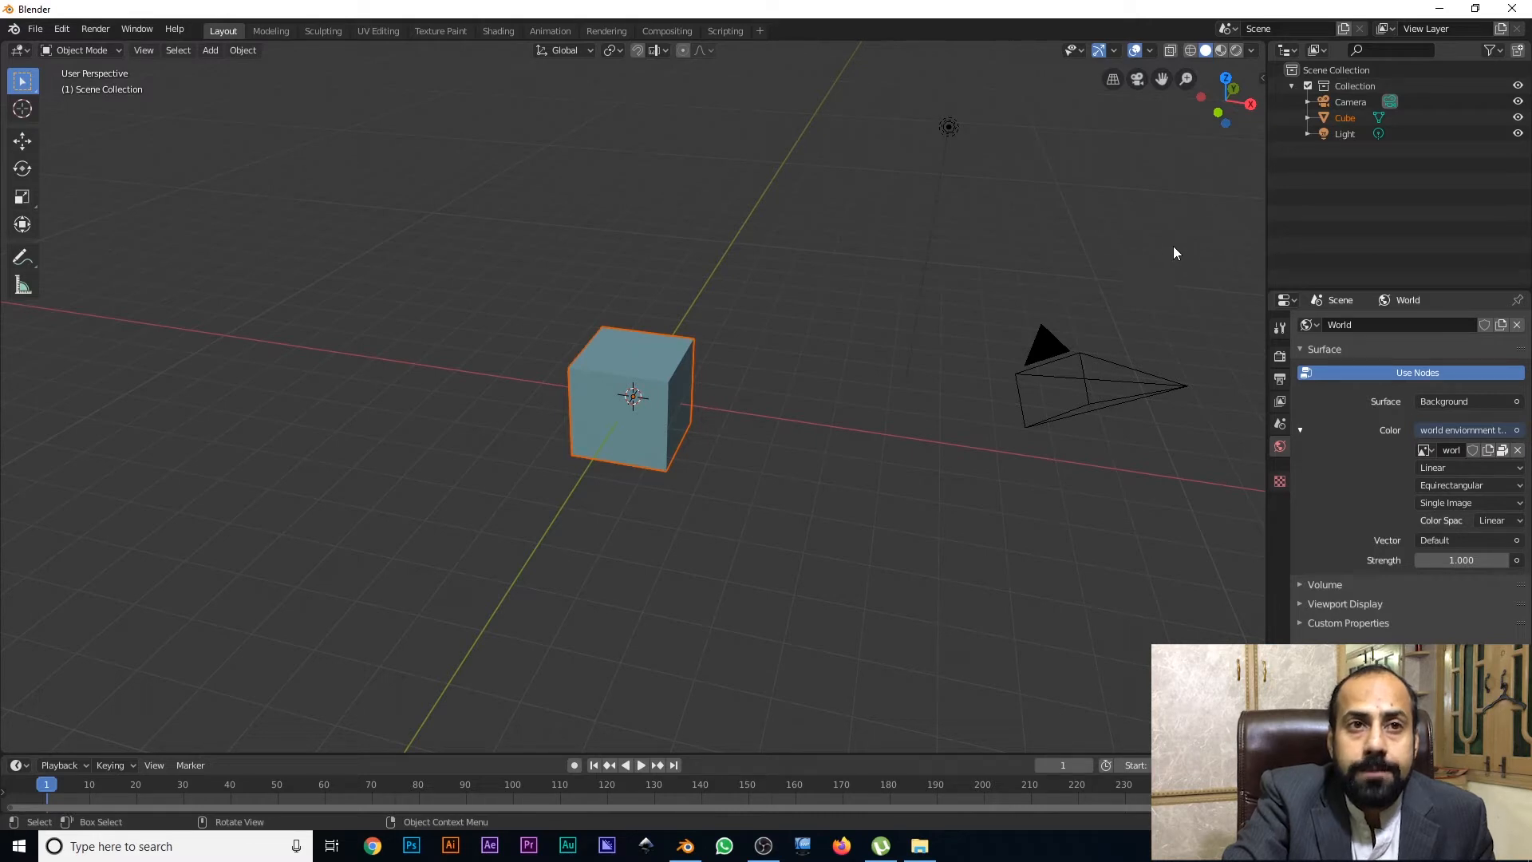
Match the camera, light and cube to their outliner entries, and view the light's context menu options.
{"action": "left_click", "coordinate": [1045, 347]}
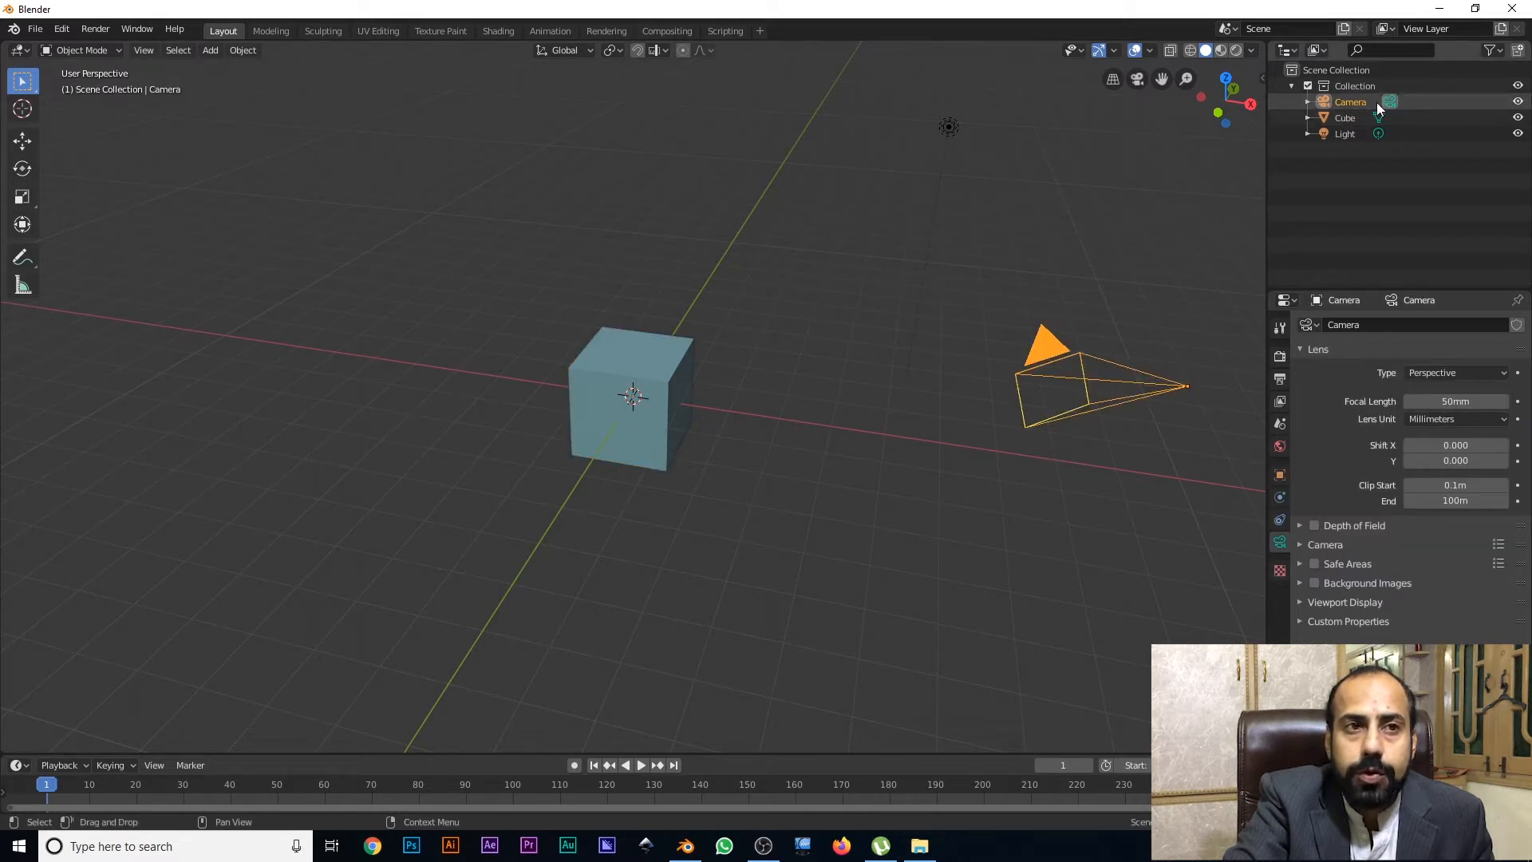
{"action": "left_click", "coordinate": [950, 128]}
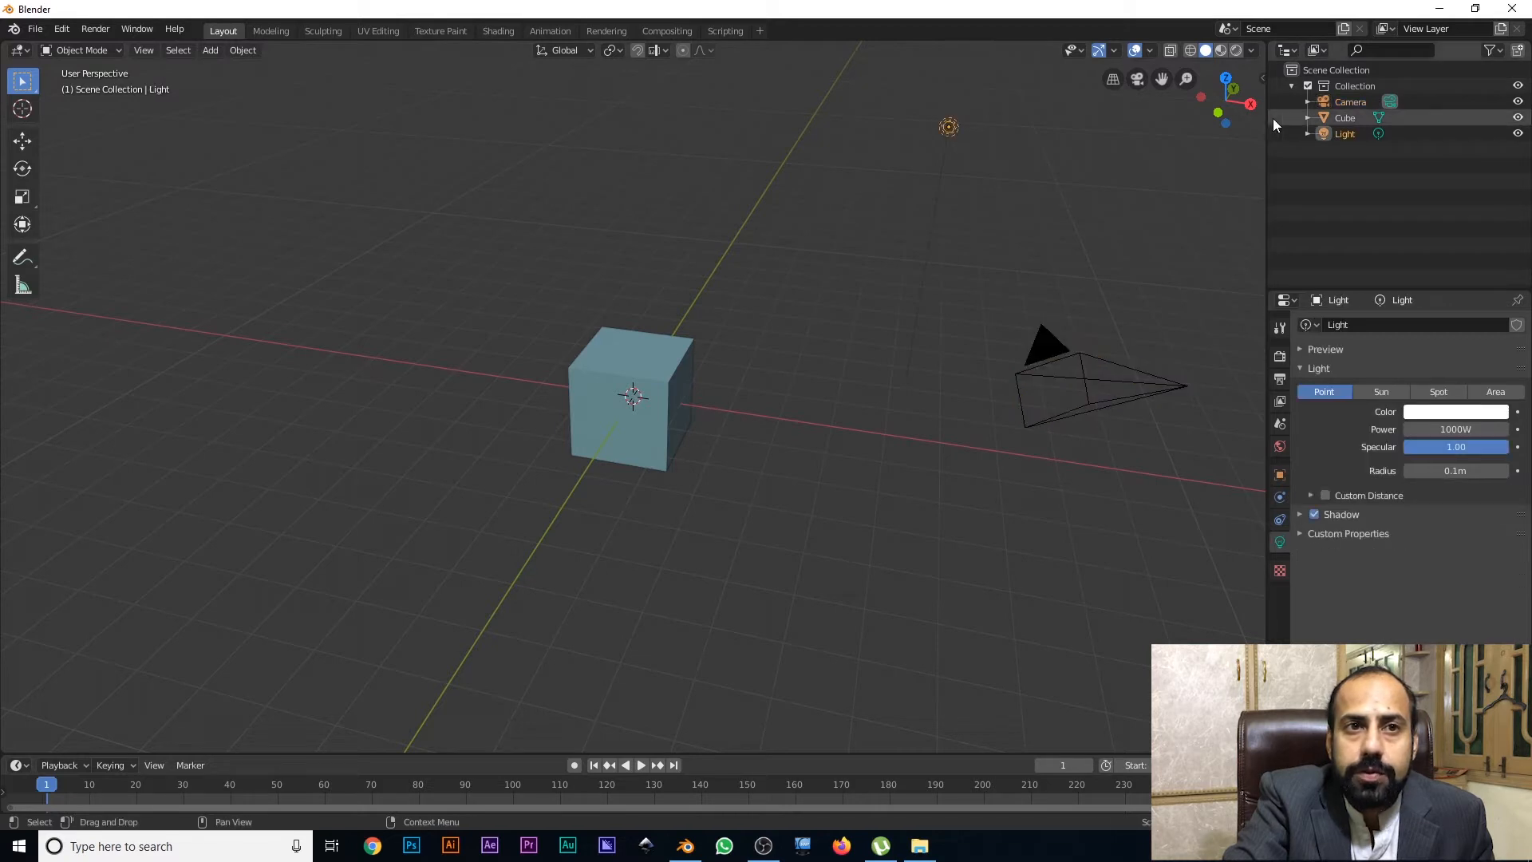
{"action": "left_click", "coordinate": [659, 384]}
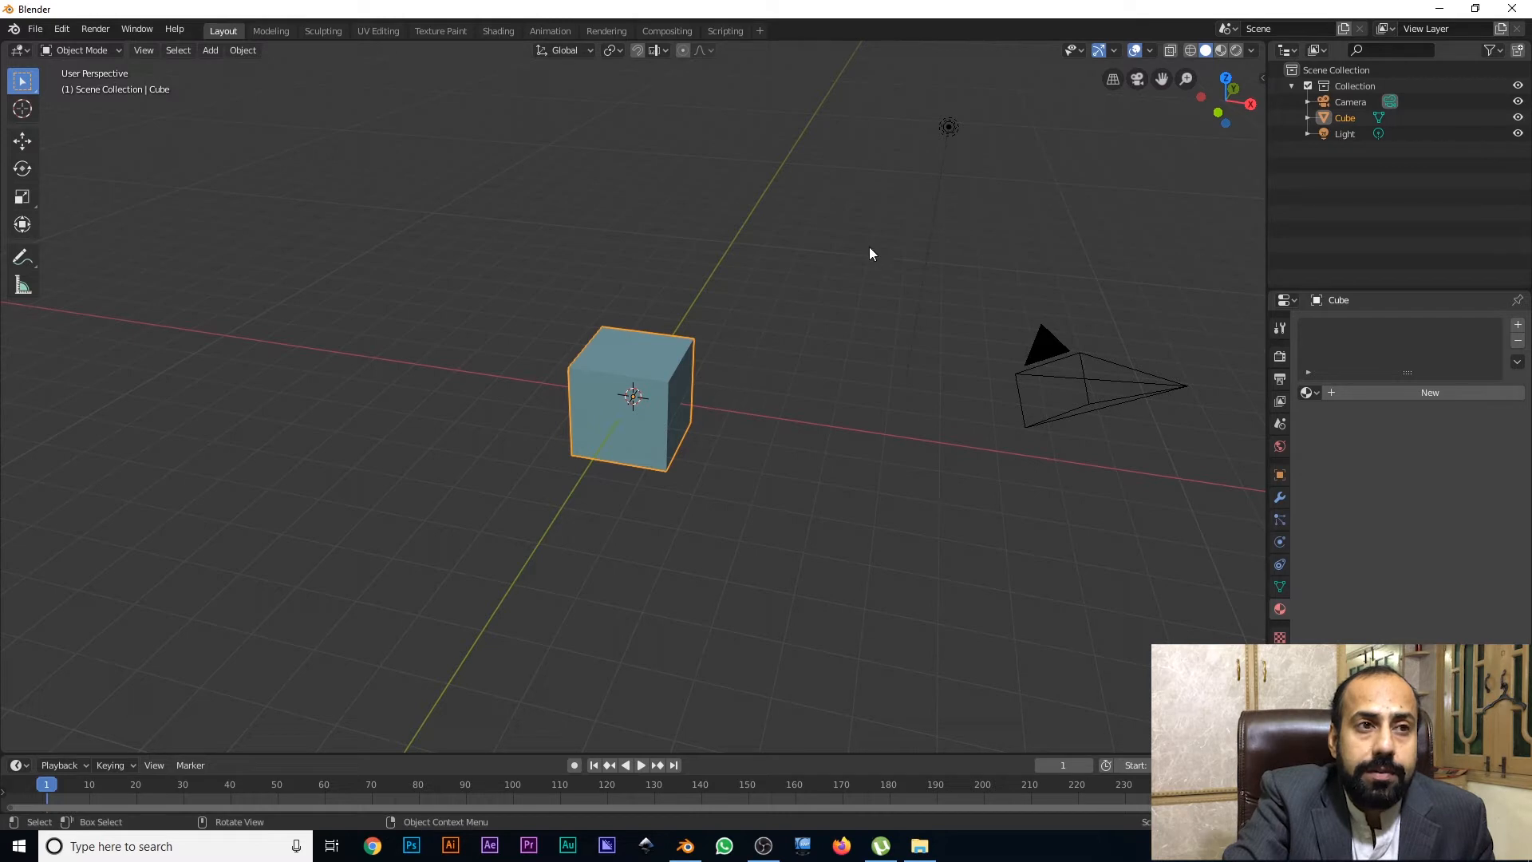
{"action": "left_click", "coordinate": [948, 126]}
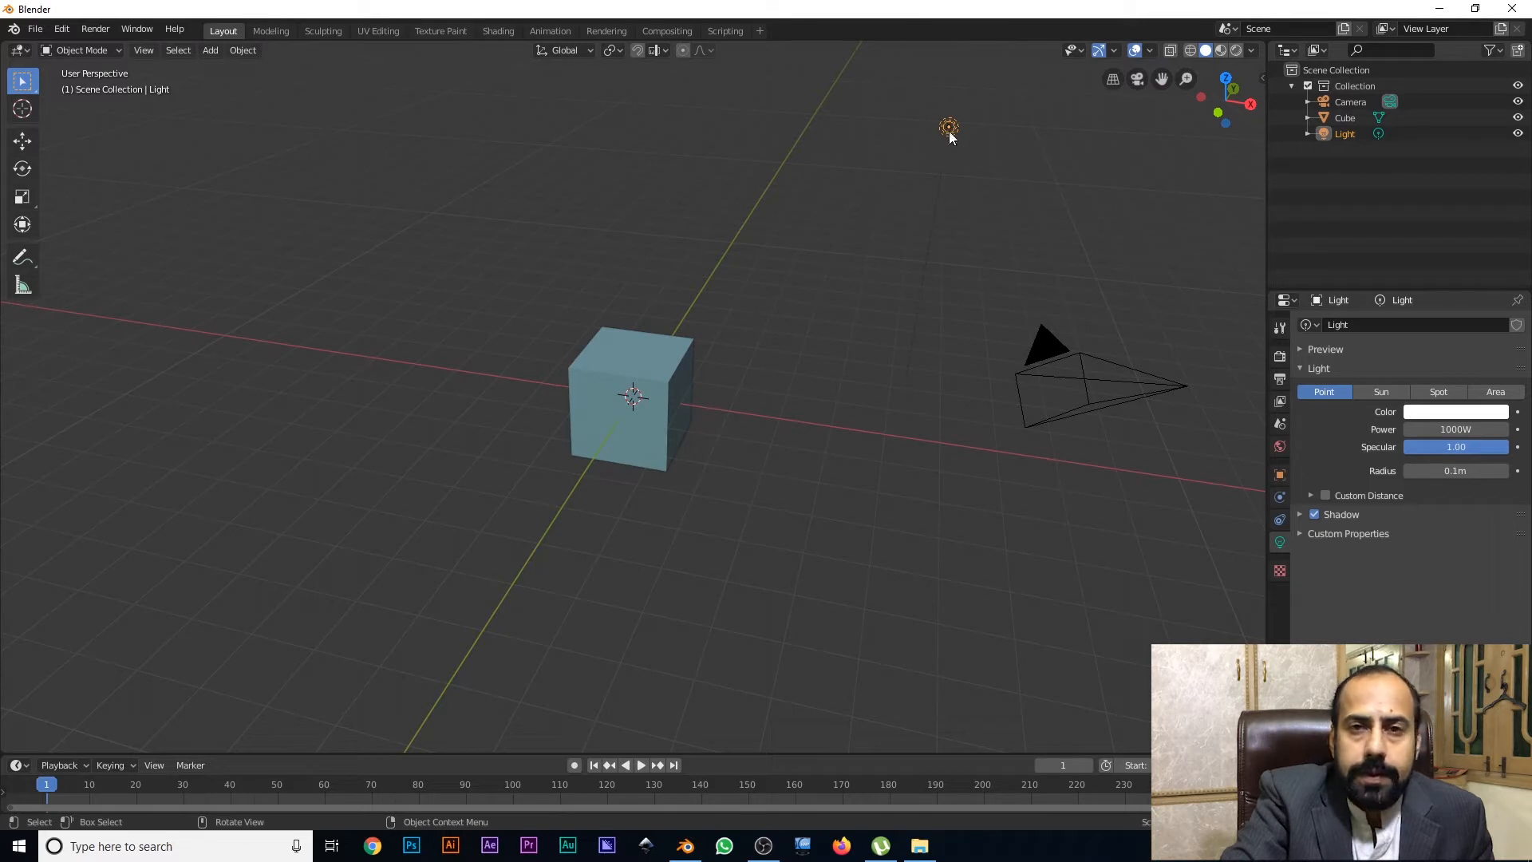
{"action": "right_click", "coordinate": [949, 131]}
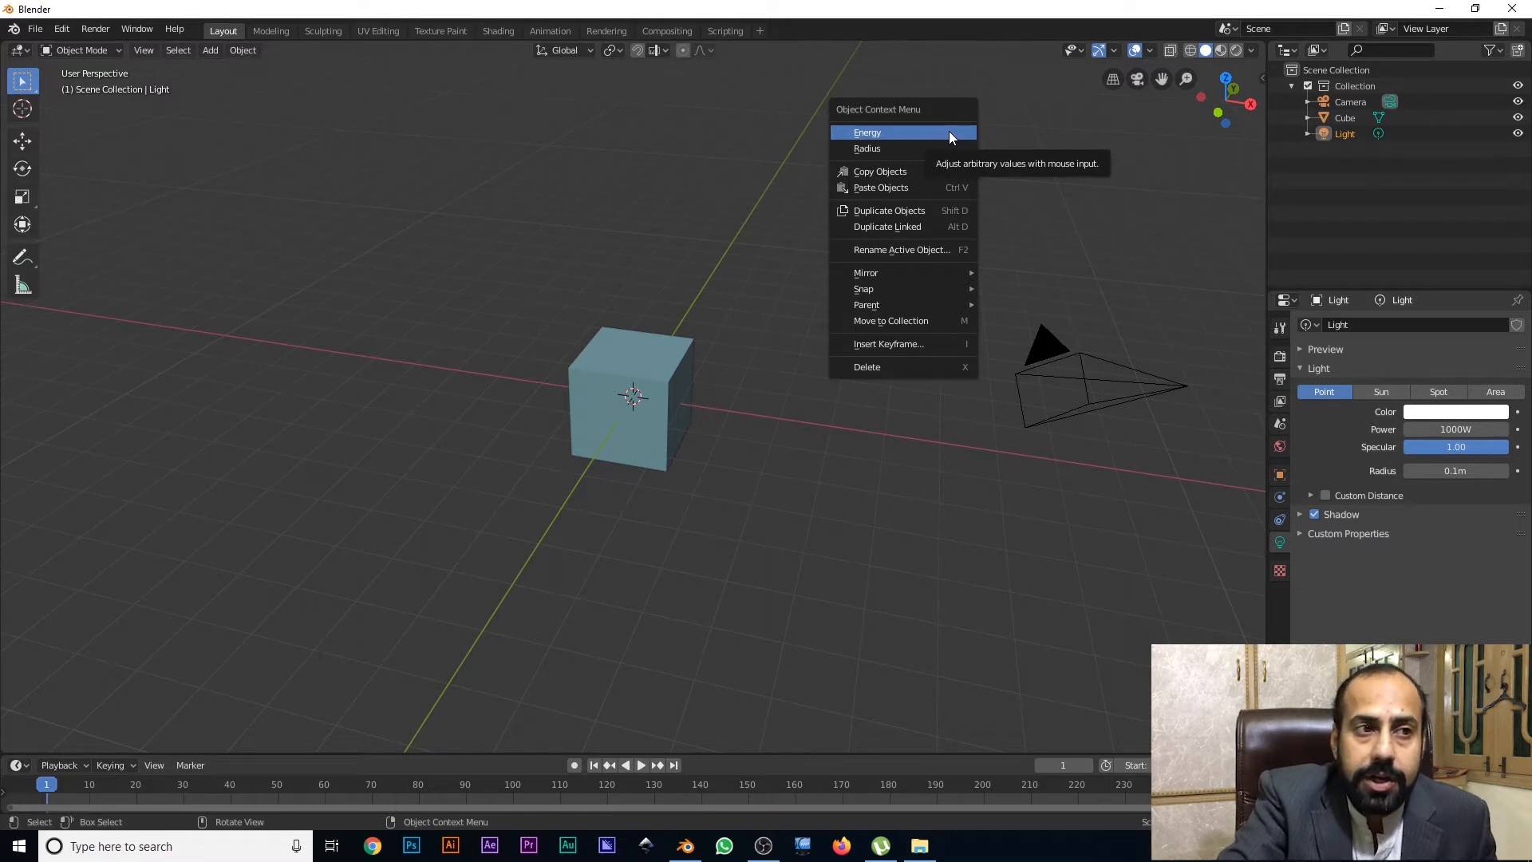
Duplicate the cube along the X axis beside the original and scale the copy down to less than half its size.
{"action": "left_click", "coordinate": [668, 386]}
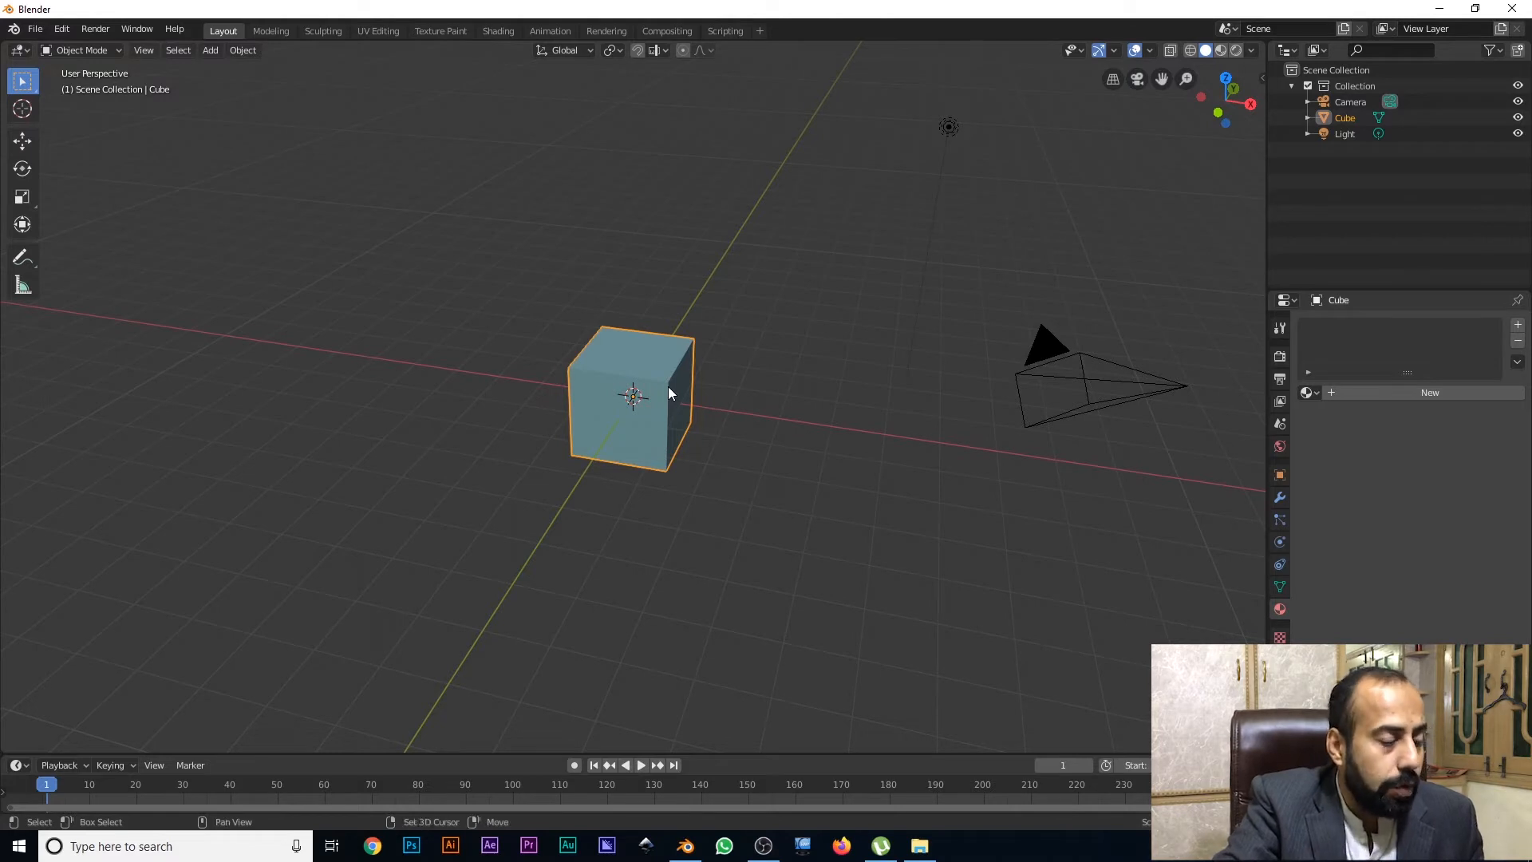
{"action": "key", "text": "shift+d"}
{"action": "key", "text": "x"}
{"action": "left_click", "coordinate": [537, 375]}
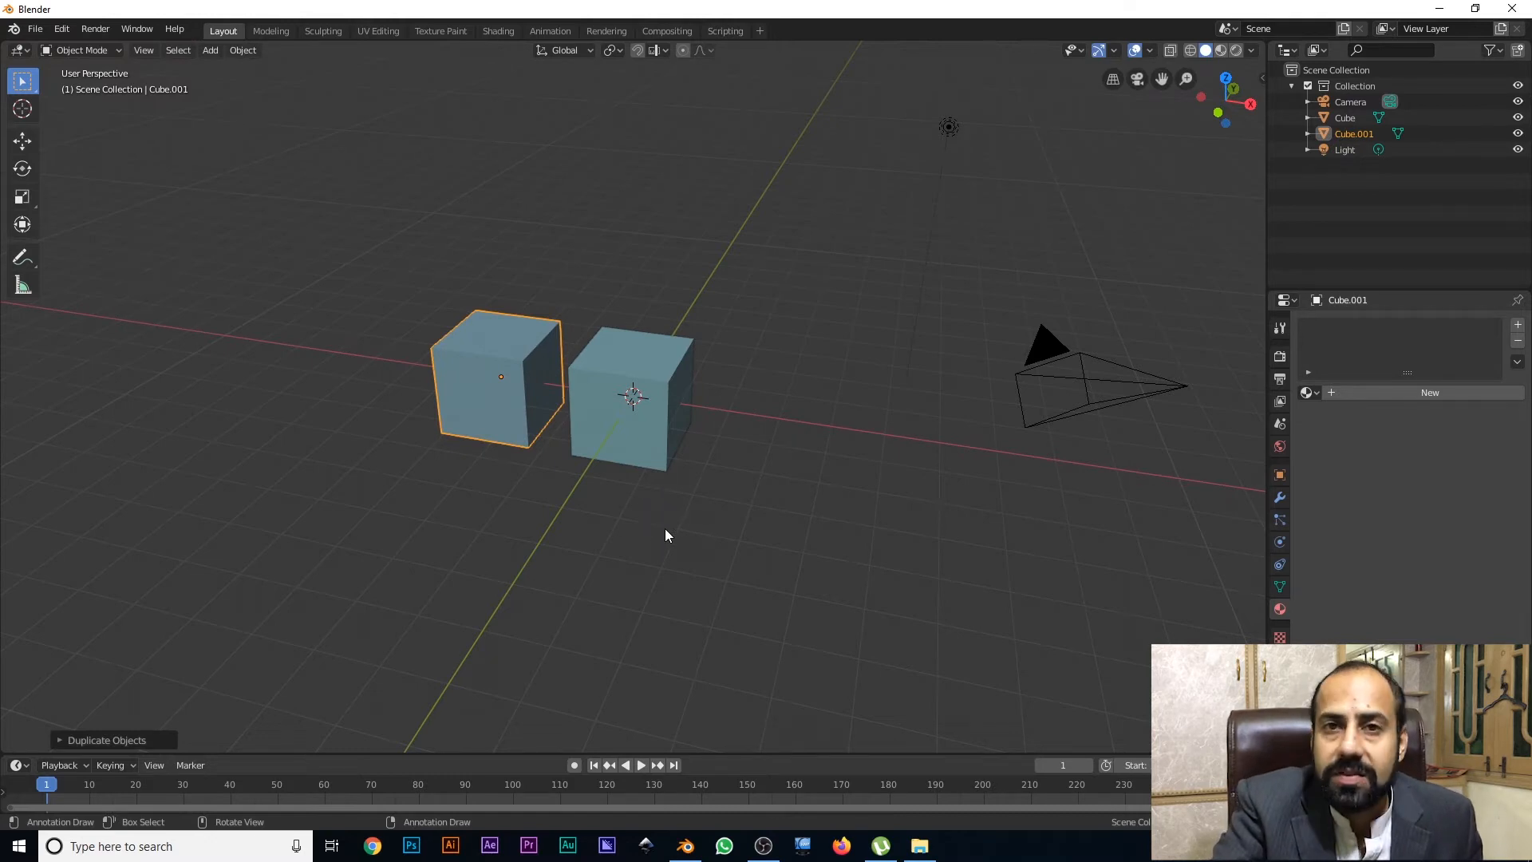
{"action": "key", "text": "s"}
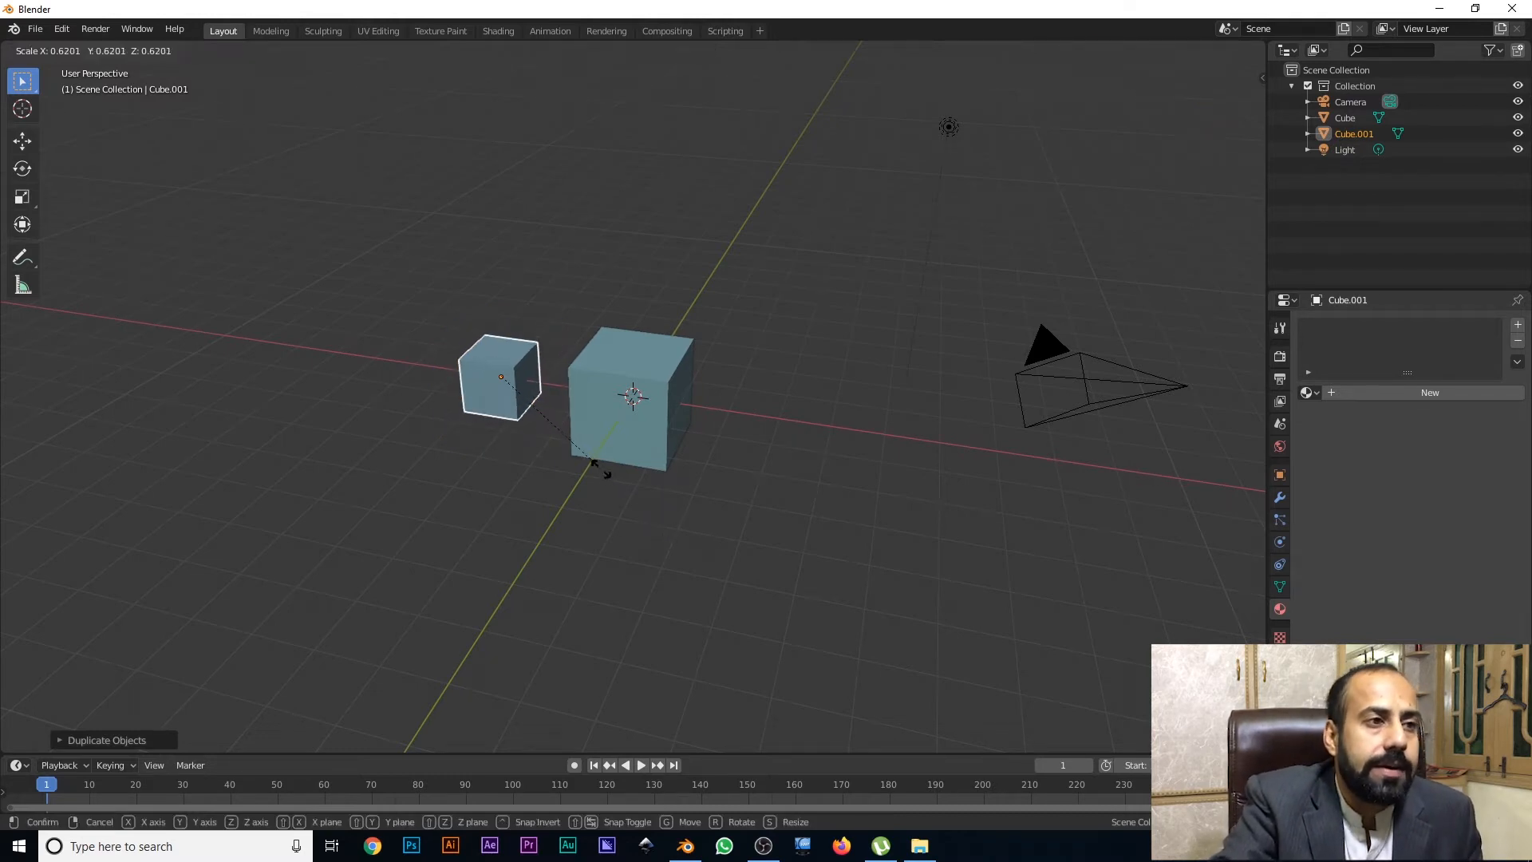
{"action": "left_click", "coordinate": [563, 428]}
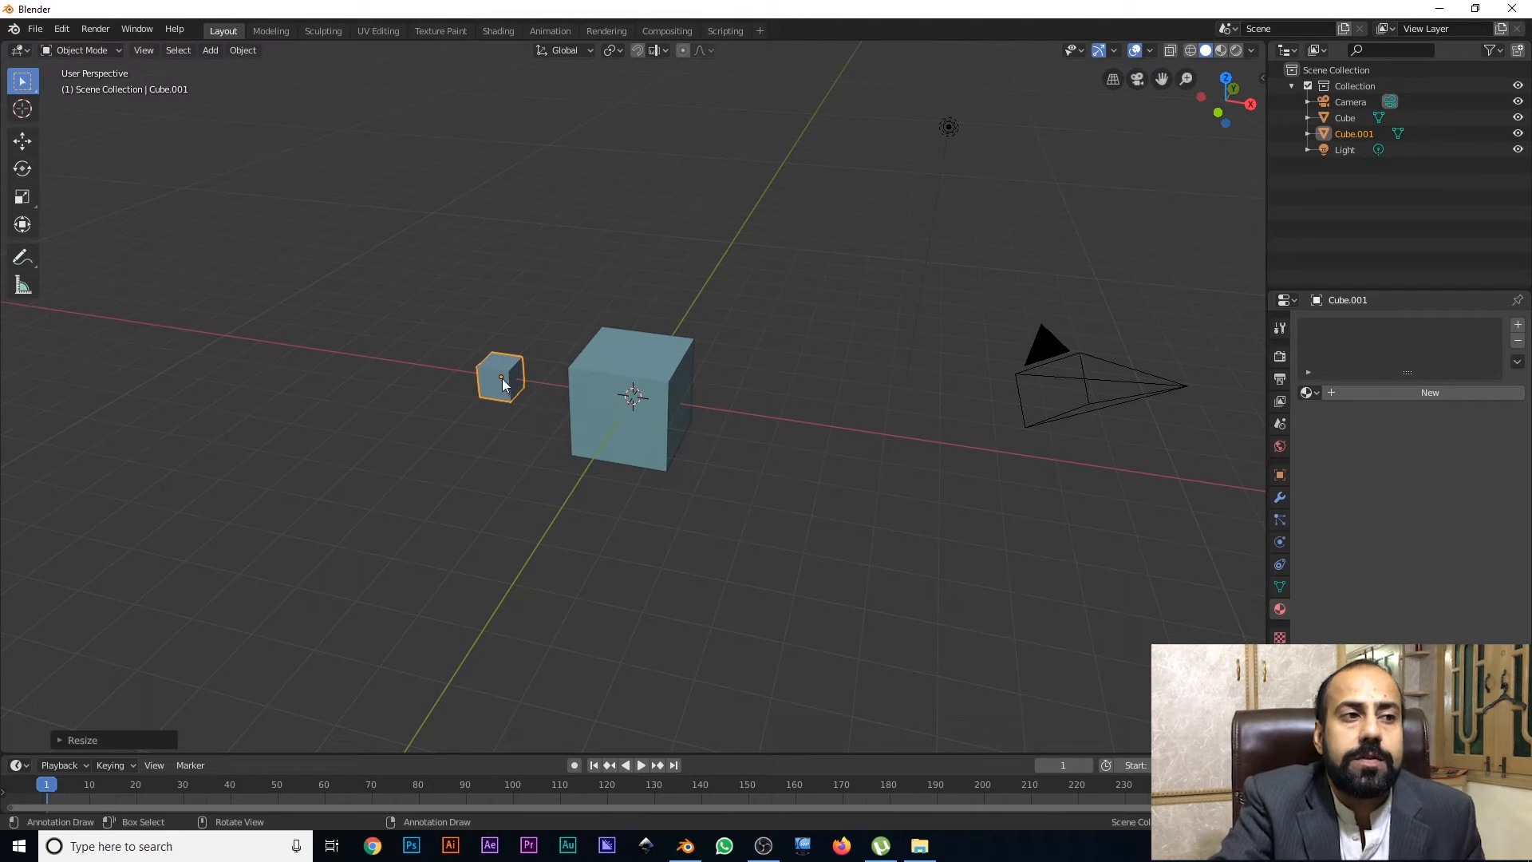
Select the original cube, render the scene as an image and close the render window.
{"action": "left_click", "coordinate": [631, 395]}
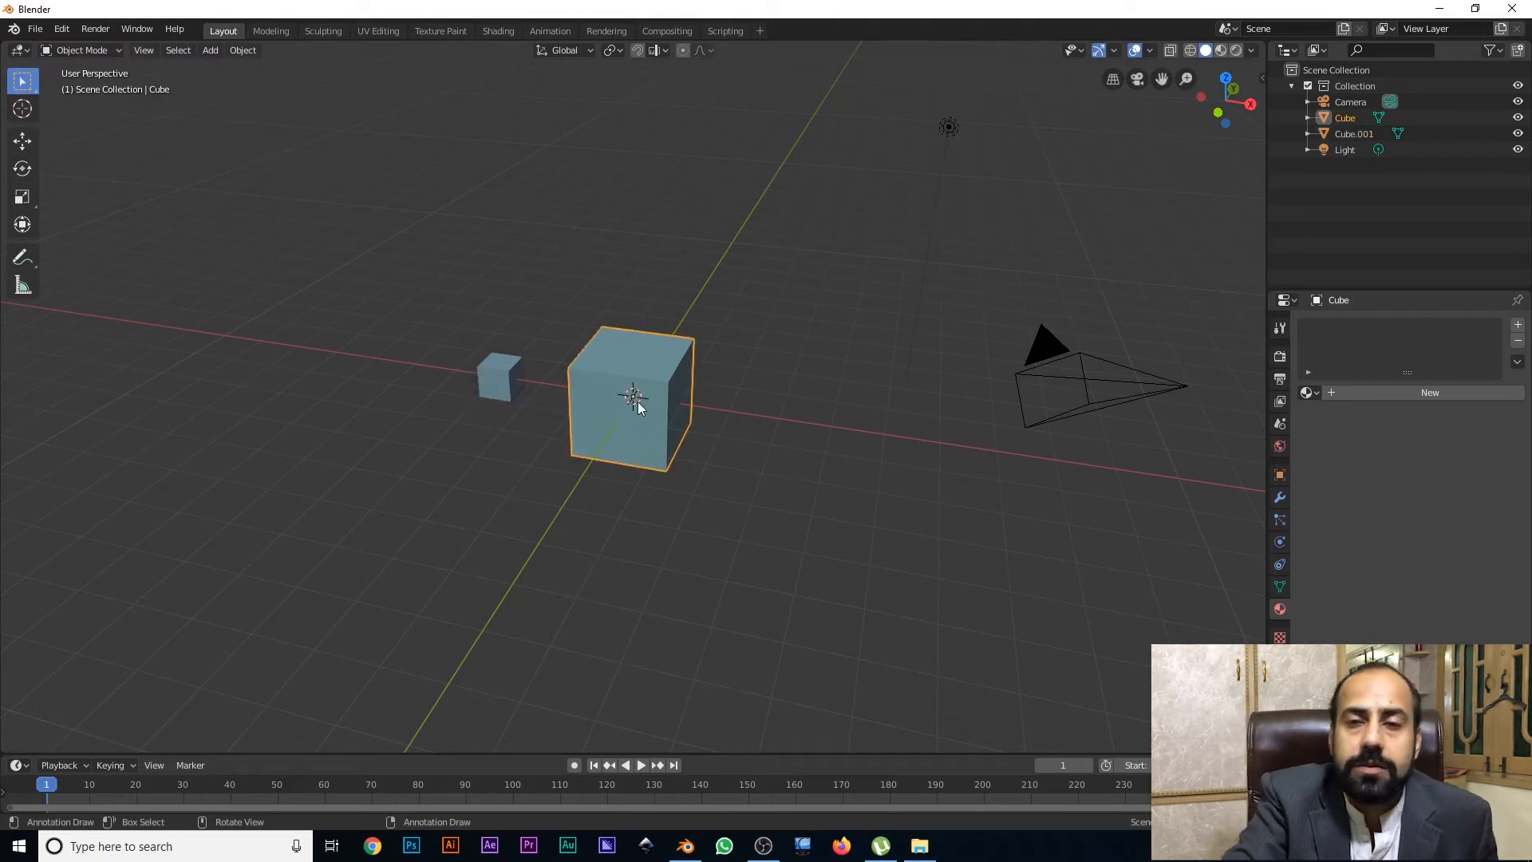
{"action": "key", "text": "F12"}
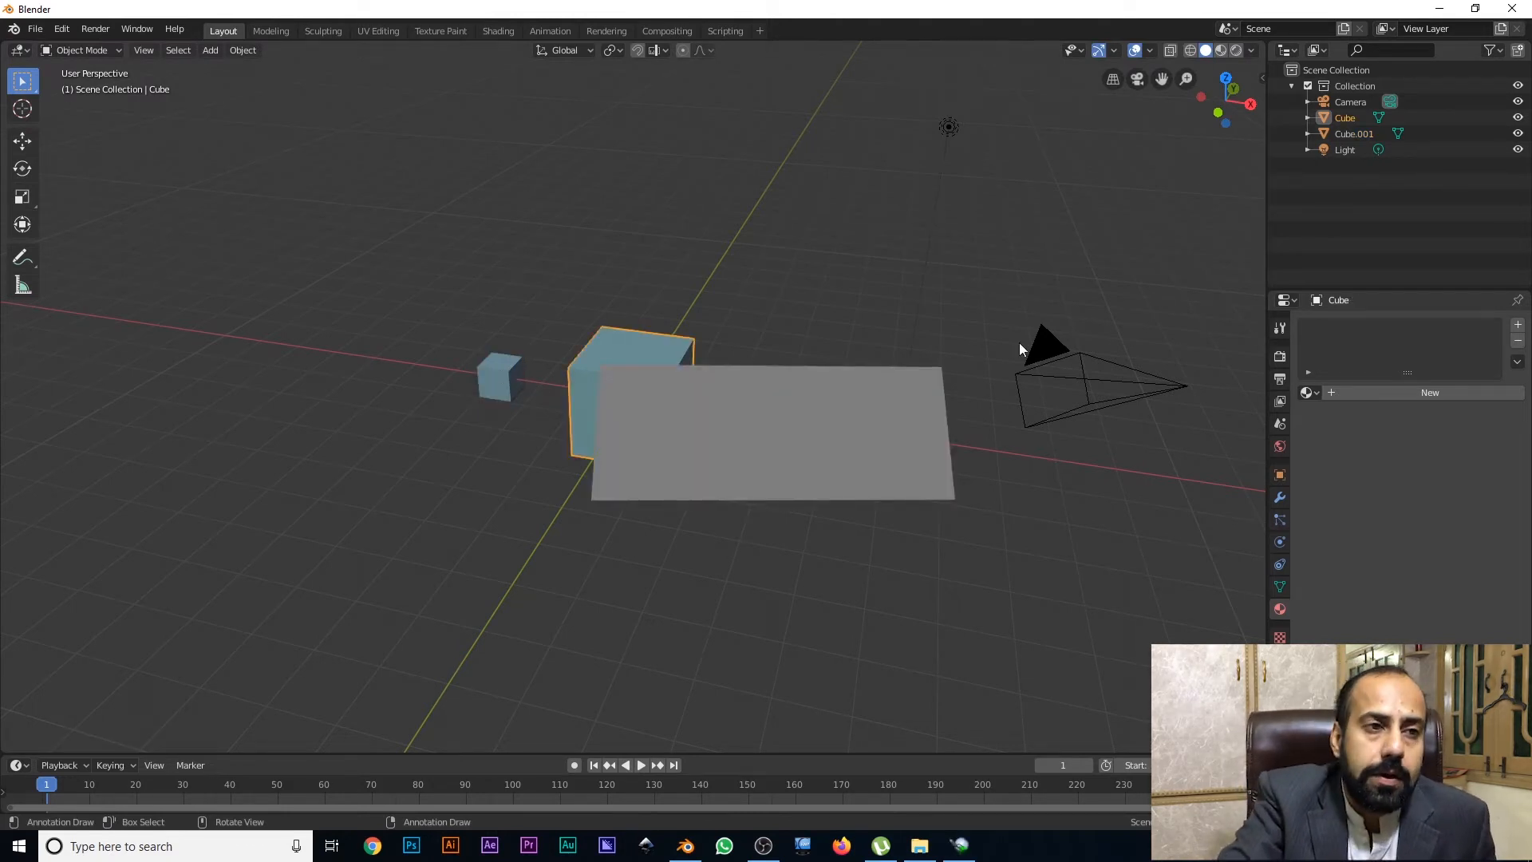
{"action": "left_click", "coordinate": [952, 368]}
Select the small and the large cube in turn, and switch the large one to Edit Mode and back to Object Mode.
{"action": "middle_click_drag", "start_coordinate": [613, 420], "coordinate": [677, 391]}
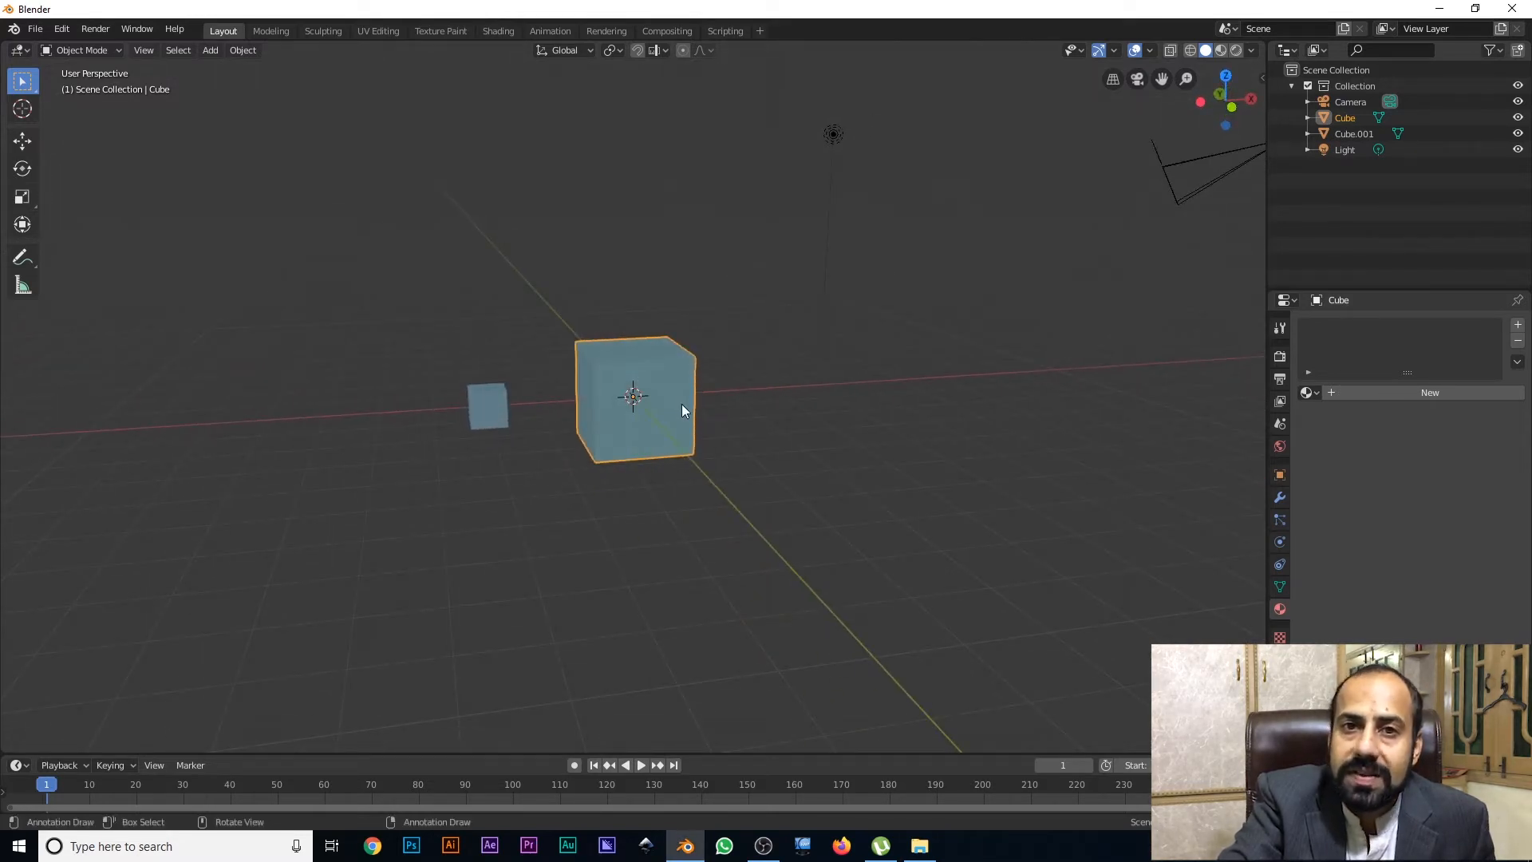
{"action": "scroll", "coordinate": [600, 423], "scroll_direction": "up", "scroll_amount": 3}
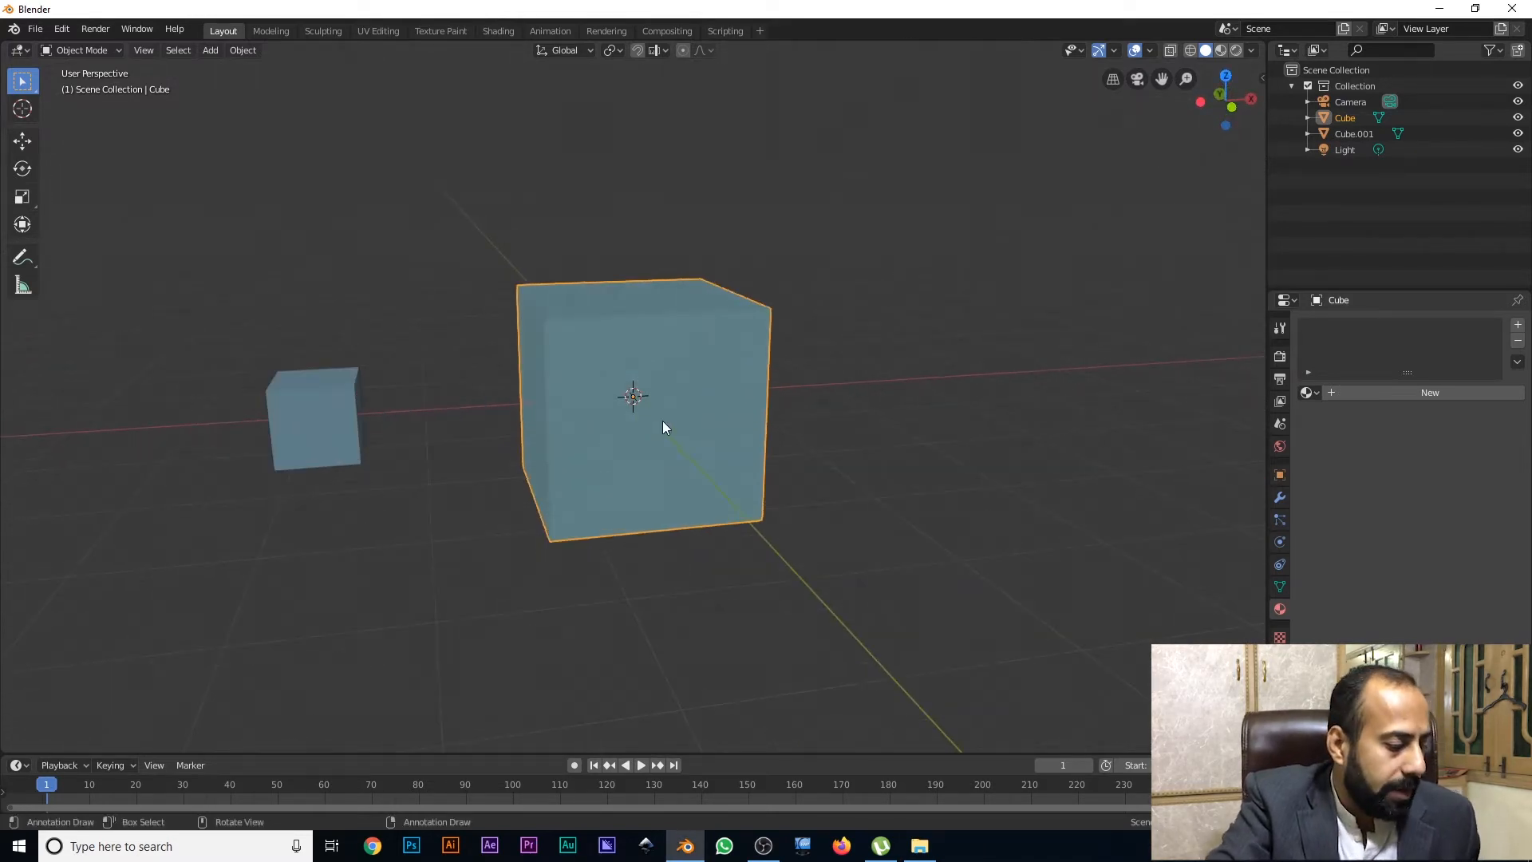
{"action": "middle_click_drag", "start_coordinate": [670, 429], "coordinate": [732, 390]}
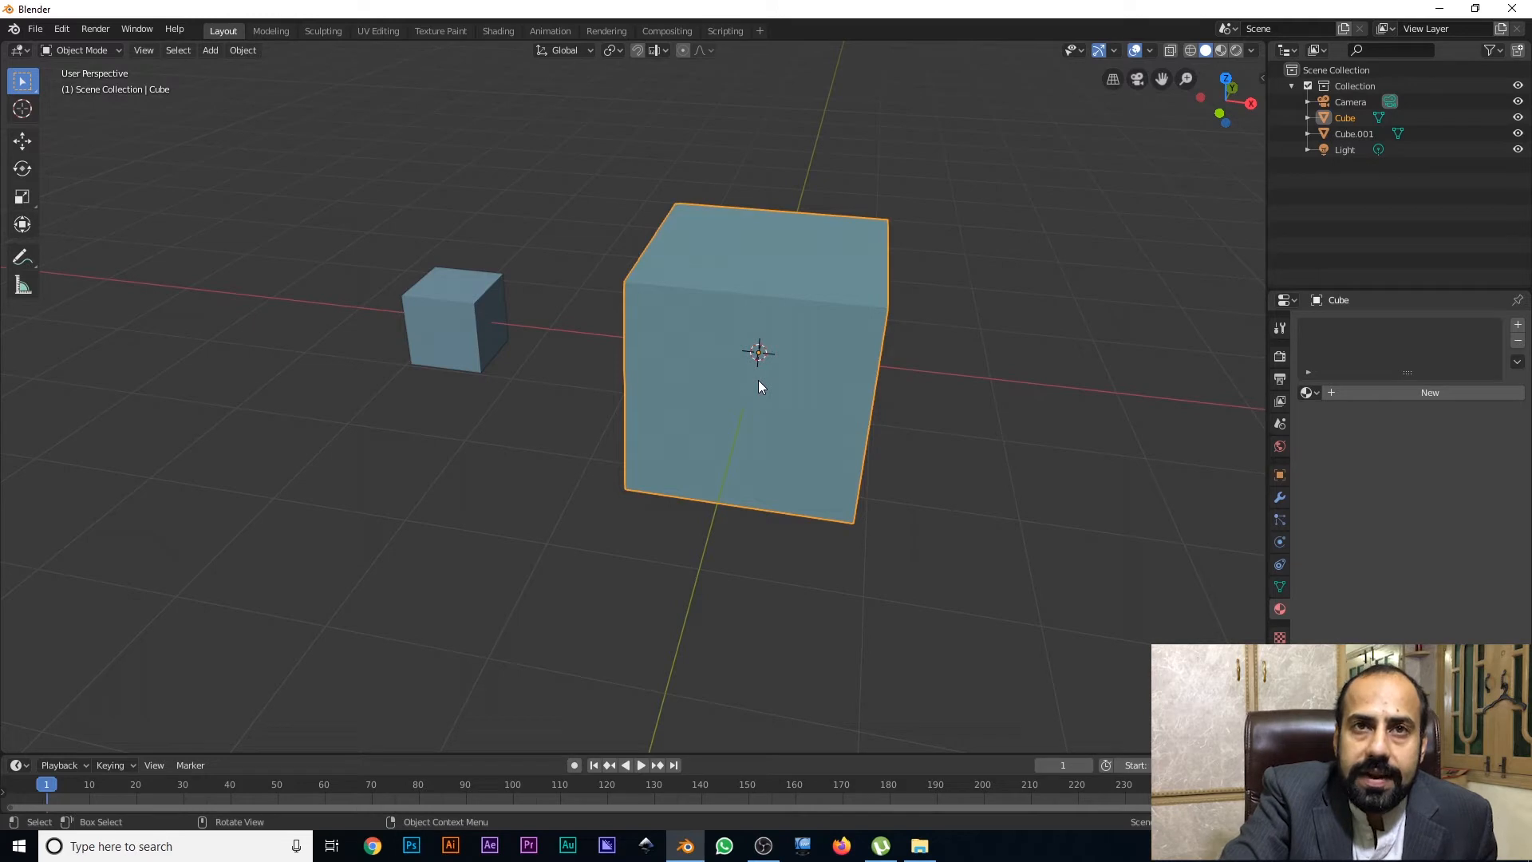
{"action": "left_click", "coordinate": [458, 313]}
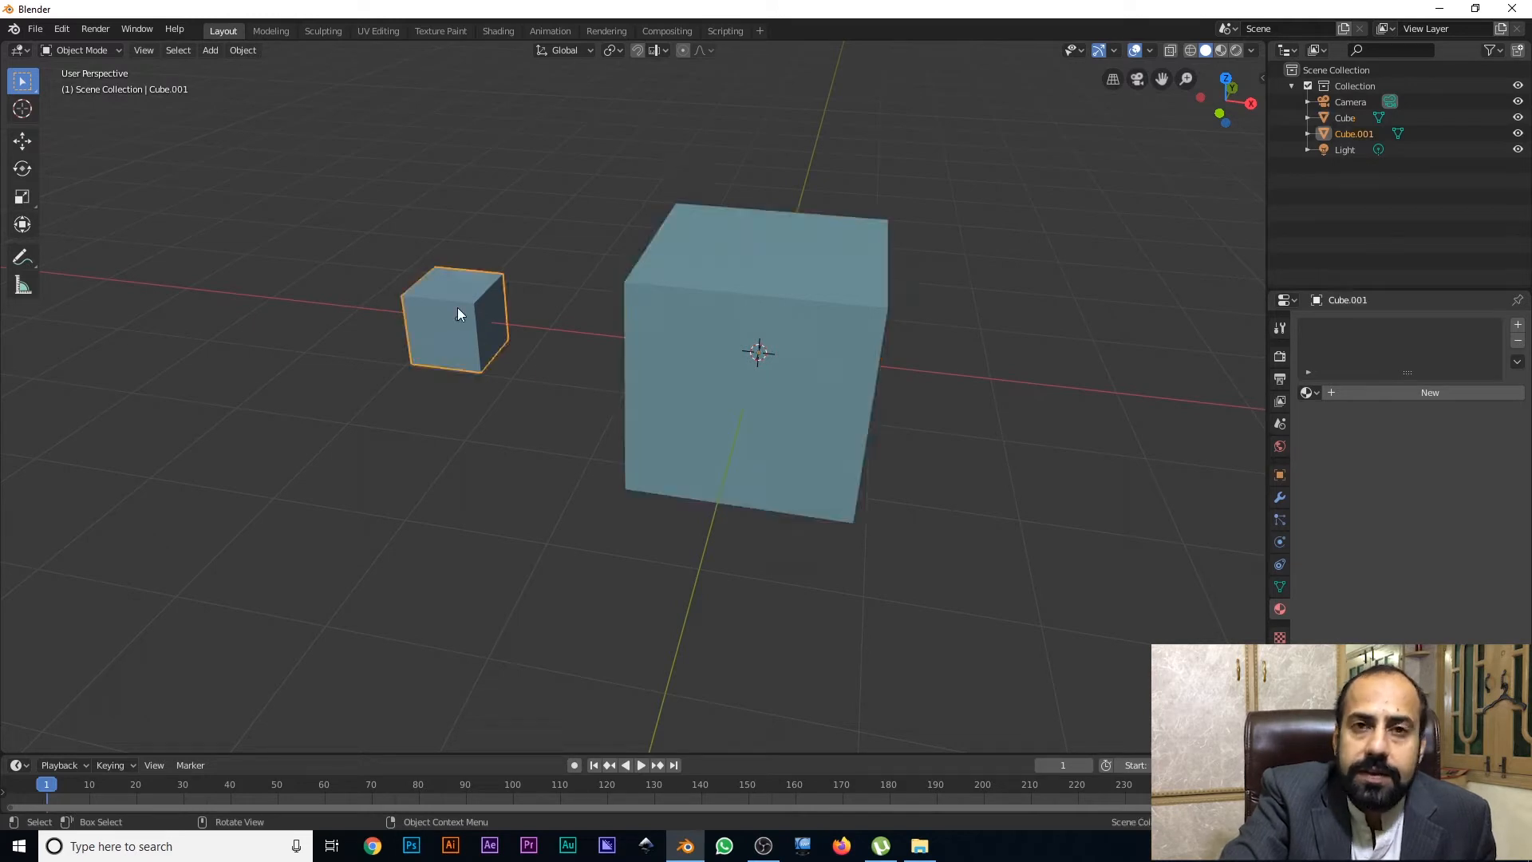
{"action": "left_click", "coordinate": [793, 280]}
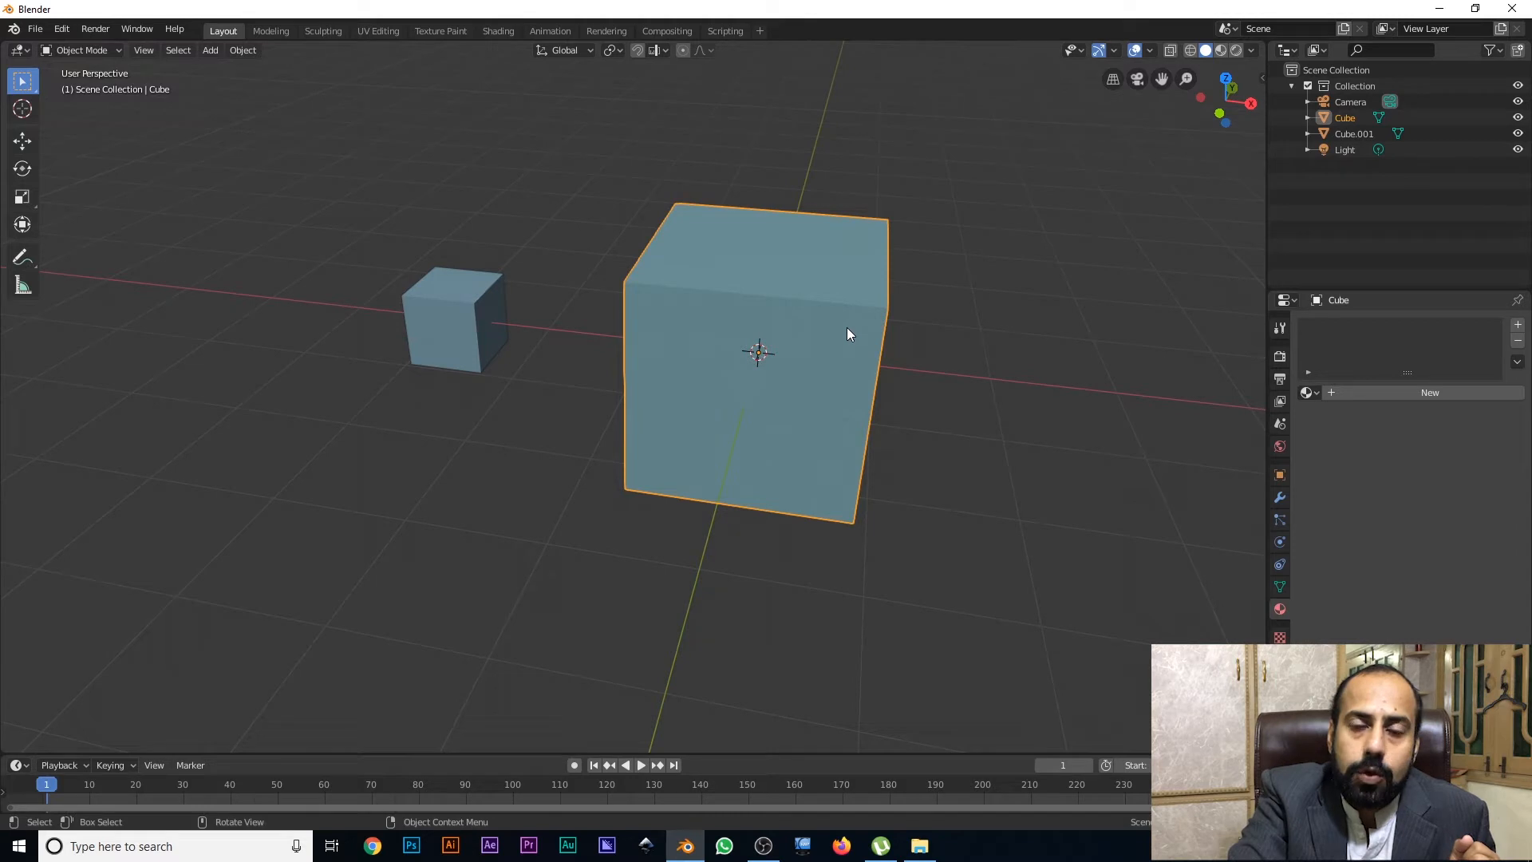
{"action": "key", "text": "Tab"}
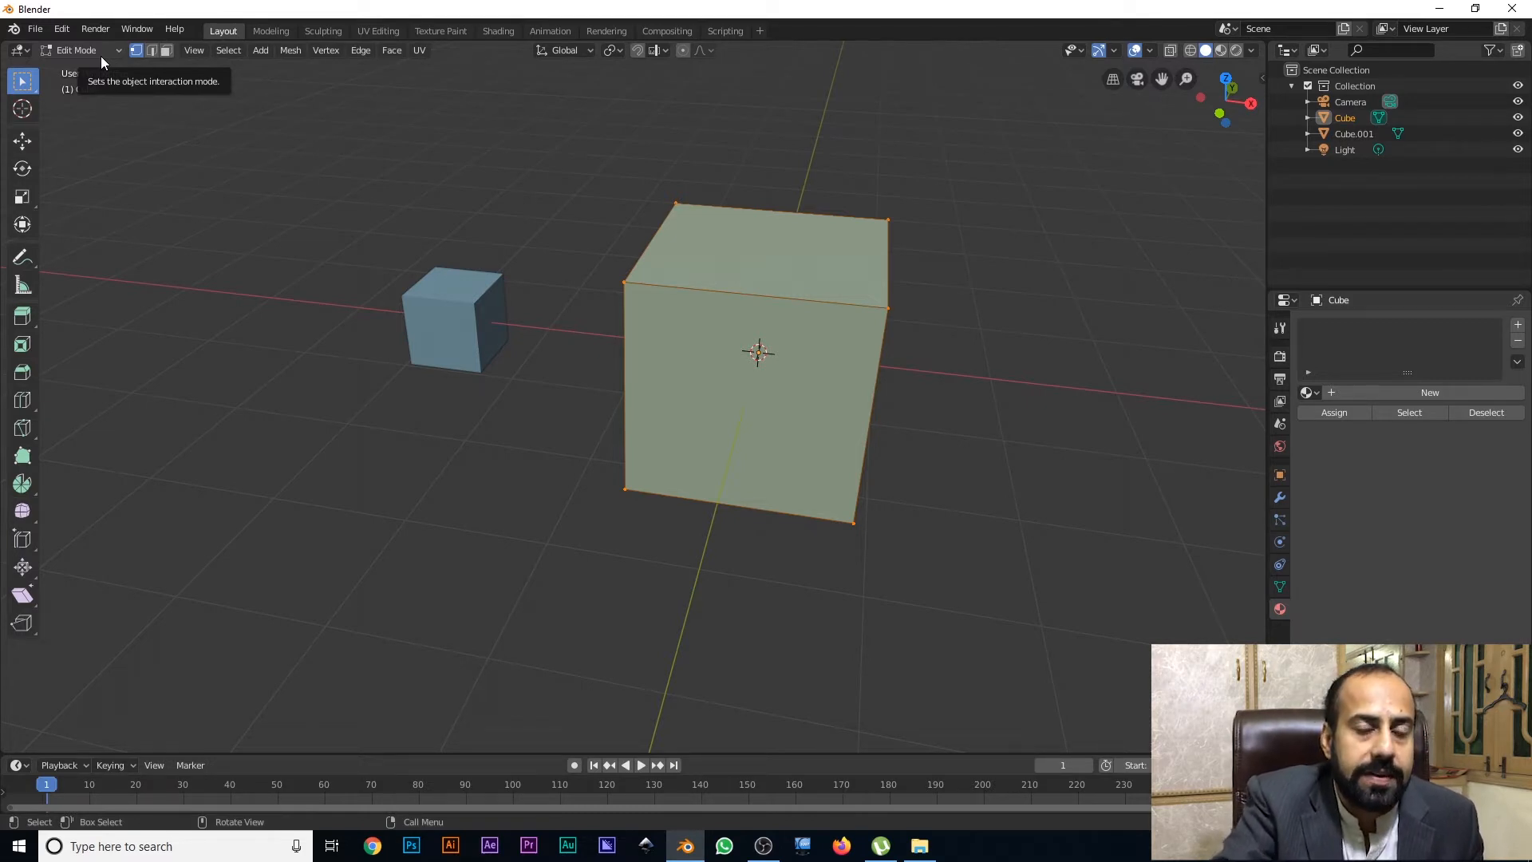
{"action": "key", "text": "Tab"}
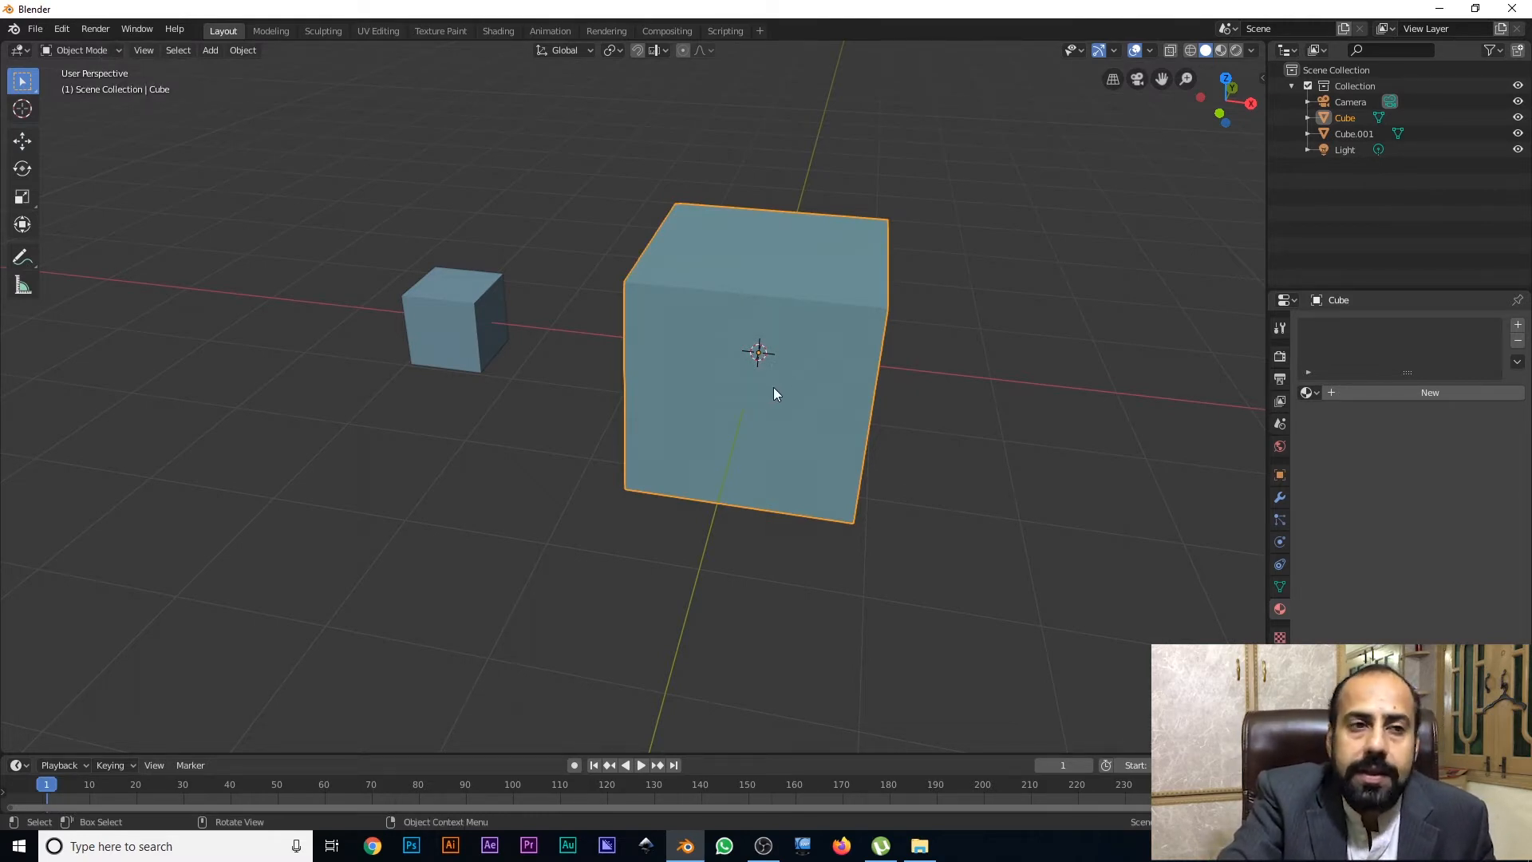
Hide the large cube at the world origin.
{"action": "mouse_move", "coordinate": [773, 385]}
{"action": "middle_mouse_down"}
{"action": "mouse_move", "coordinate": [766, 399]}
{"action": "mouse_move", "coordinate": [765, 375]}
{"action": "mouse_move", "coordinate": [766, 399]}
{"action": "middle_mouse_up"}
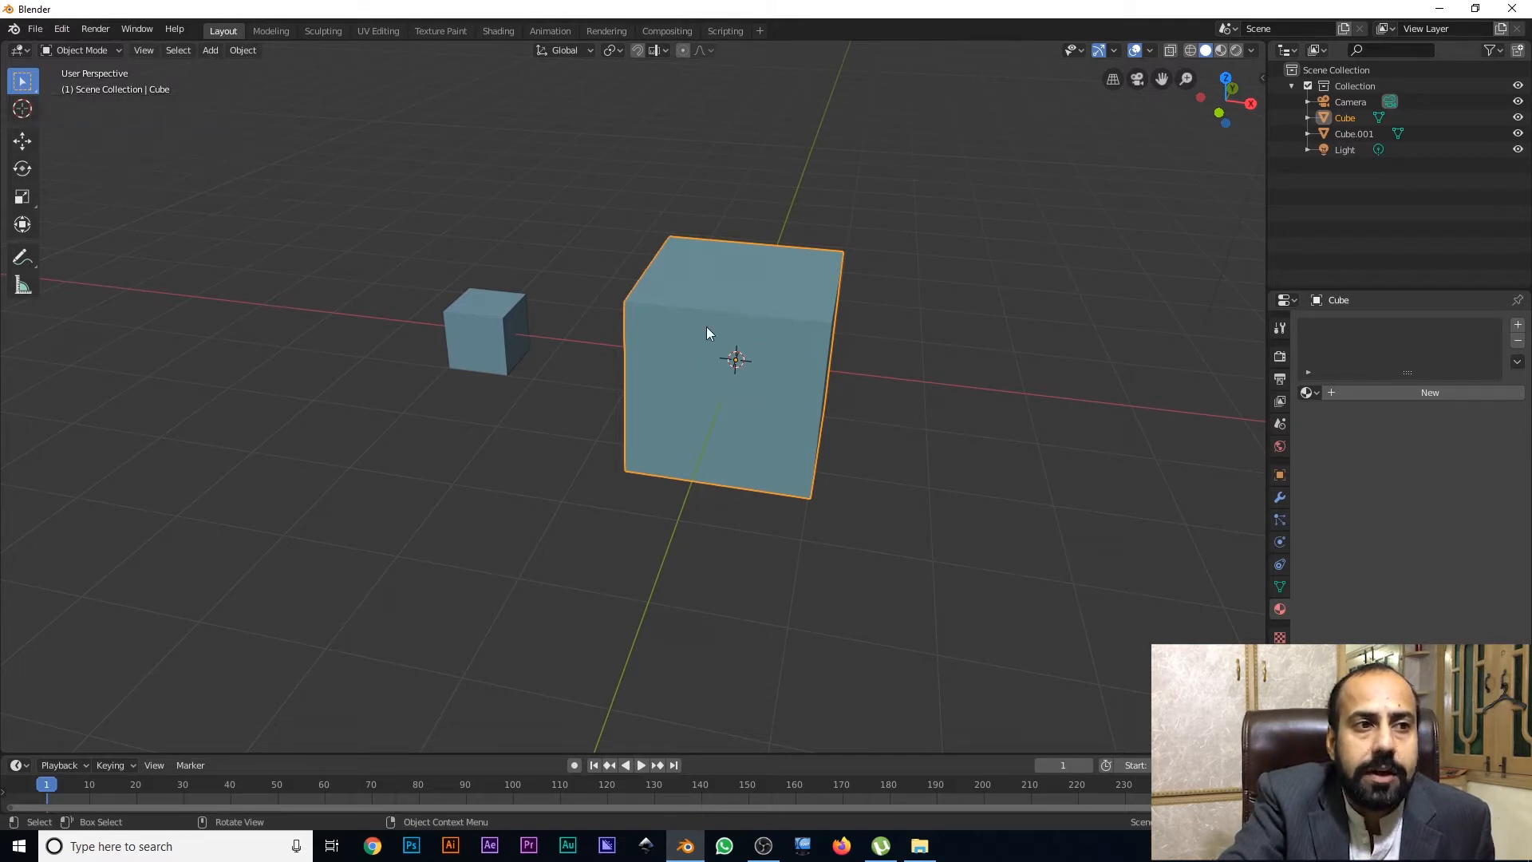
{"action": "scroll", "coordinate": [724, 400], "scroll_direction": "up", "scroll_amount": 3}
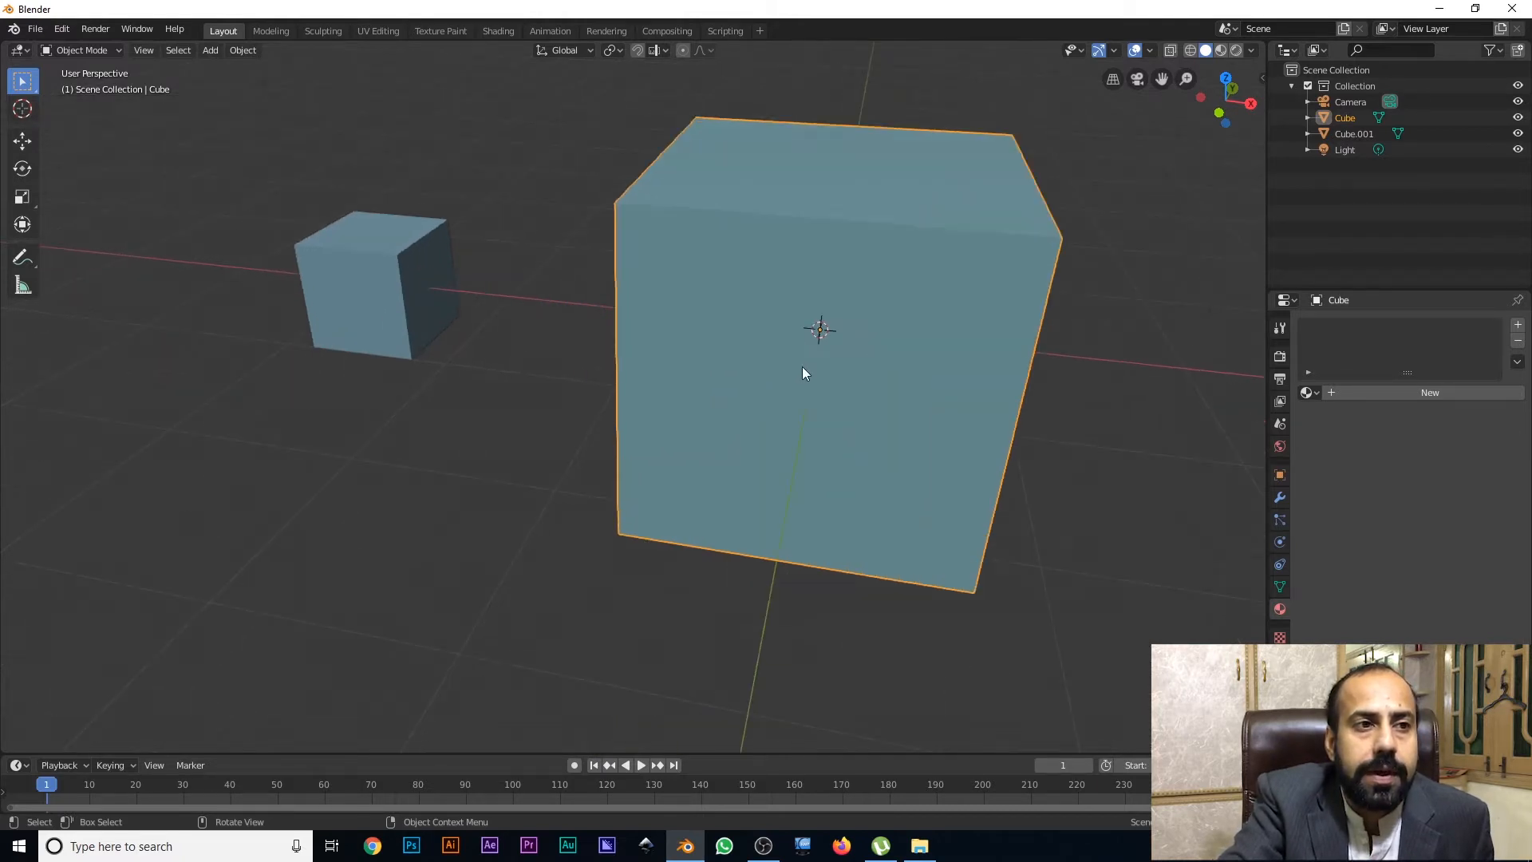
{"action": "middle_click_drag", "start_coordinate": [802, 367], "coordinate": [755, 371]}
{"action": "scroll", "coordinate": [852, 323], "scroll_direction": "down", "scroll_amount": 3}
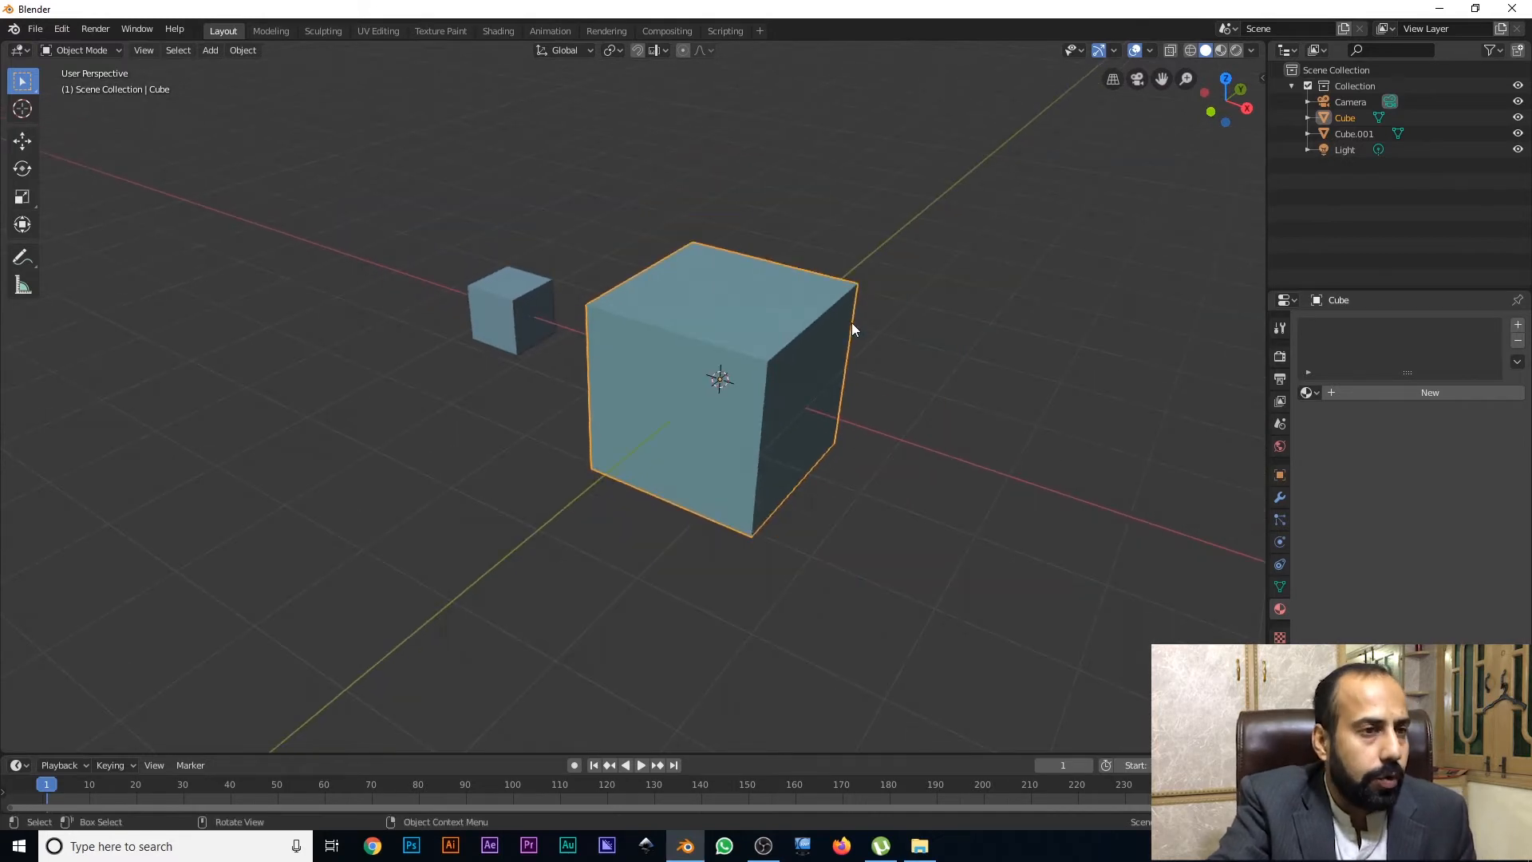
{"action": "key", "text": "h"}
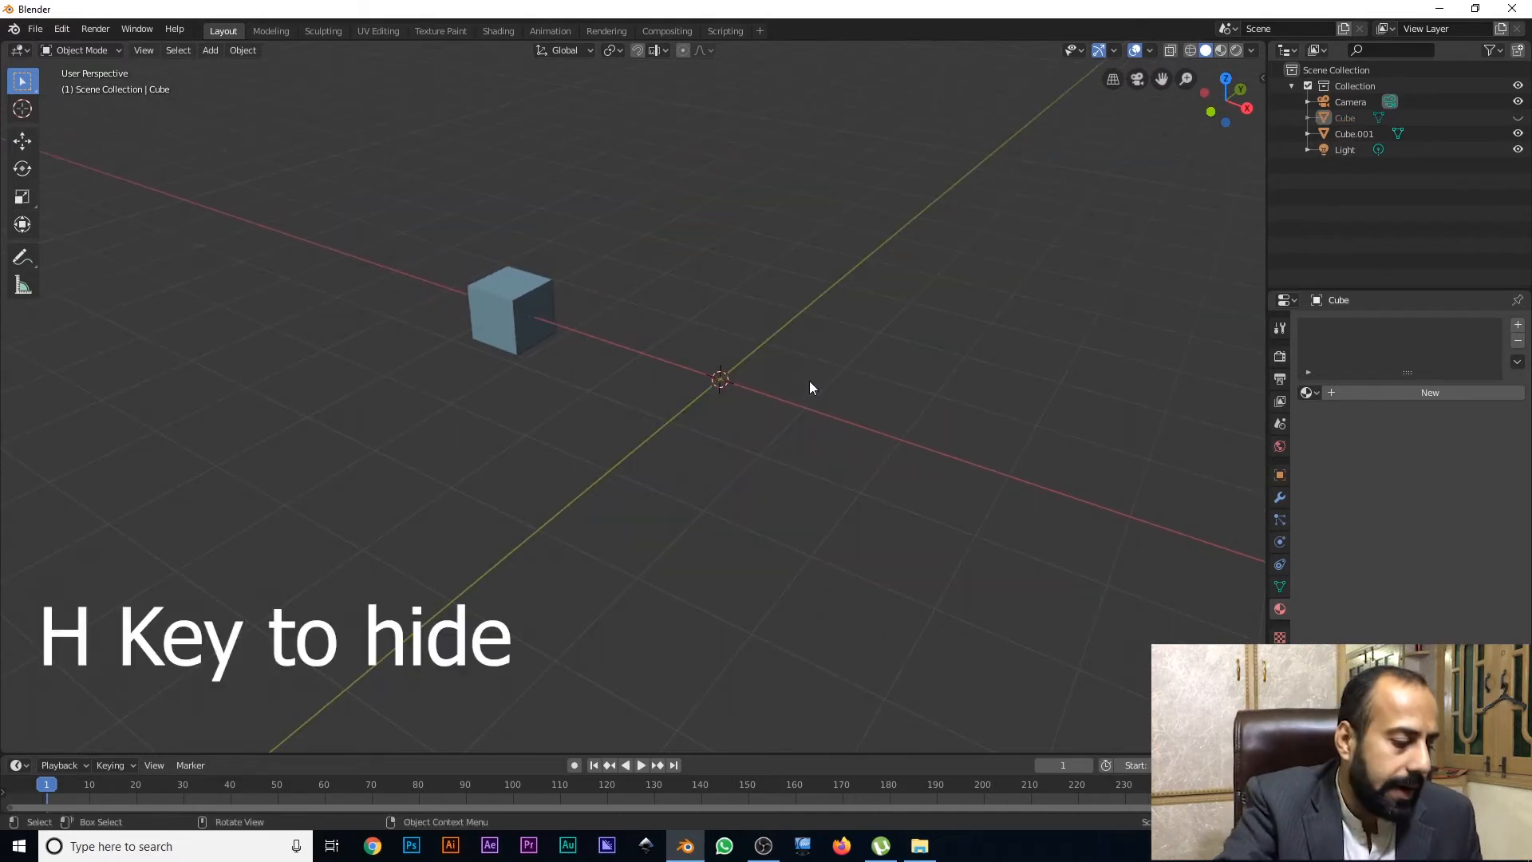
Activate the Cursor tool, place the 3D cursor at several spots in the viewport, and set it back at the world origin.
{"action": "scroll", "coordinate": [729, 399], "scroll_direction": "up", "scroll_amount": 2}
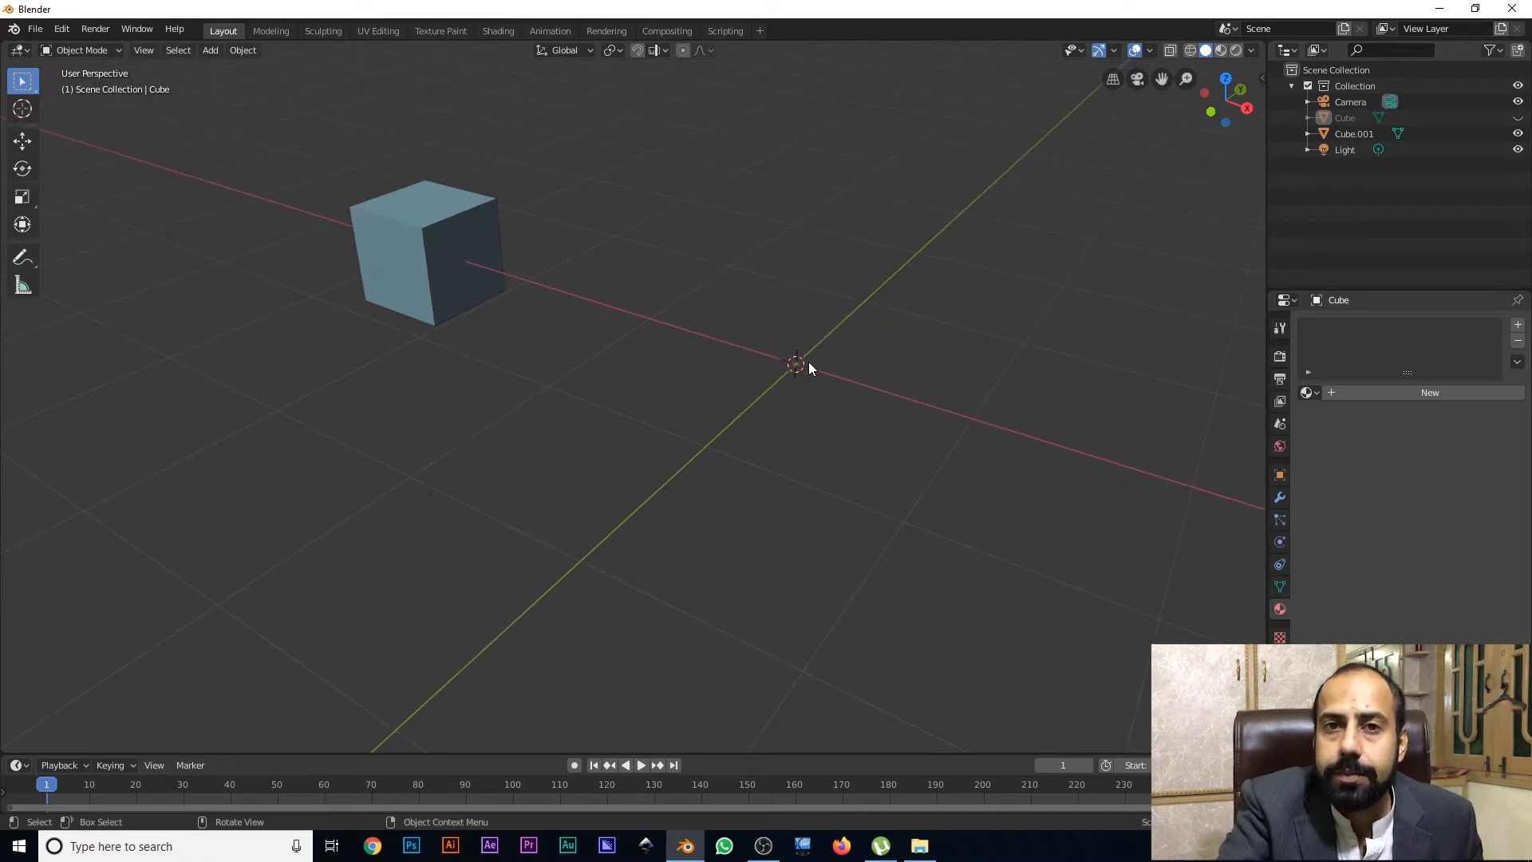
{"action": "left_click", "coordinate": [23, 108]}
{"action": "left_click", "coordinate": [798, 224]}
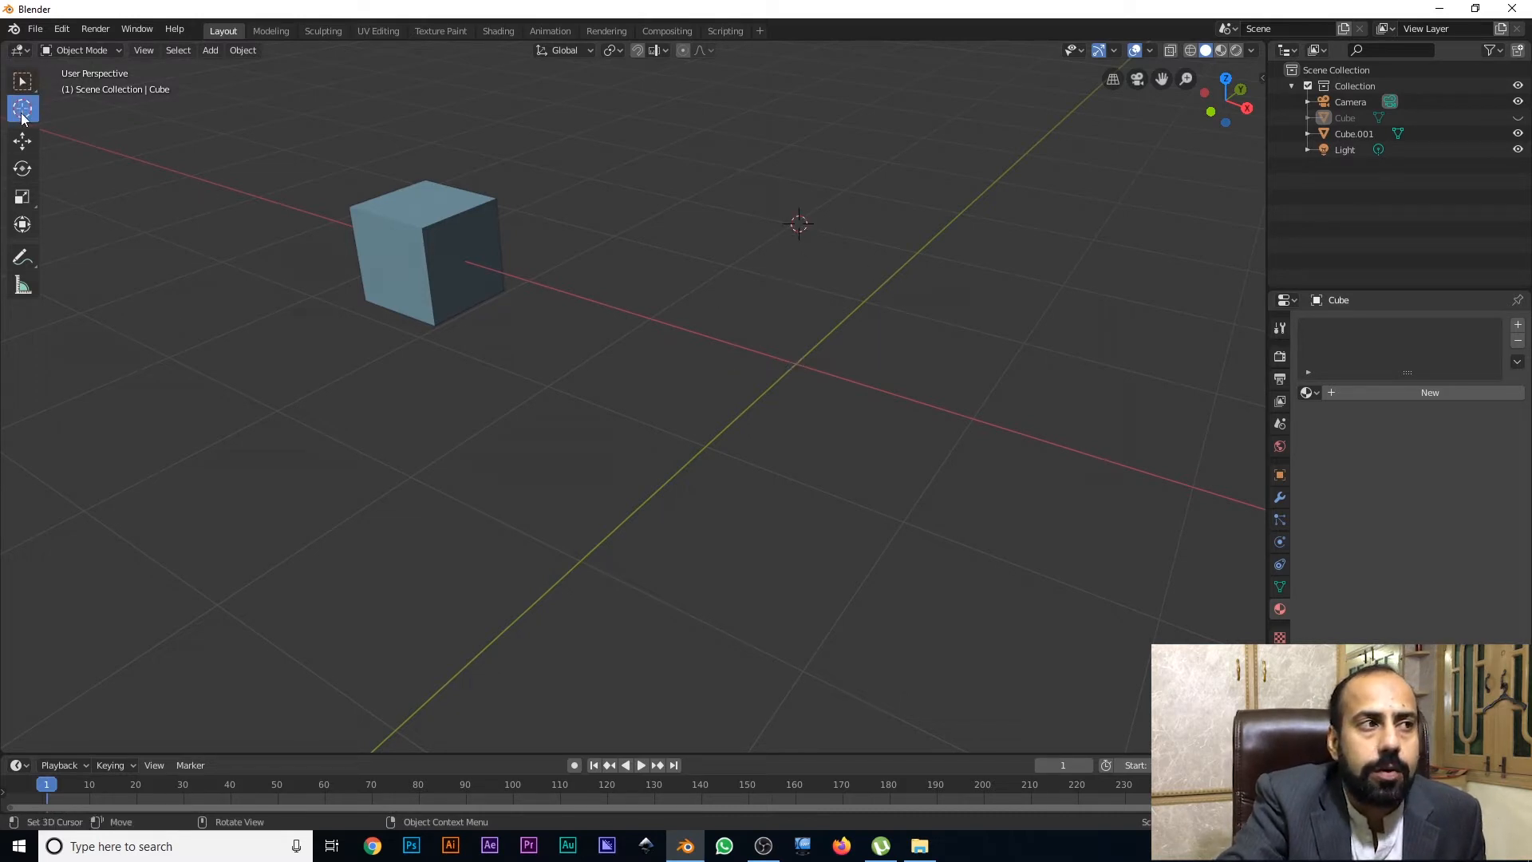
{"action": "right_click", "coordinate": [761, 232], "text": "shift"}
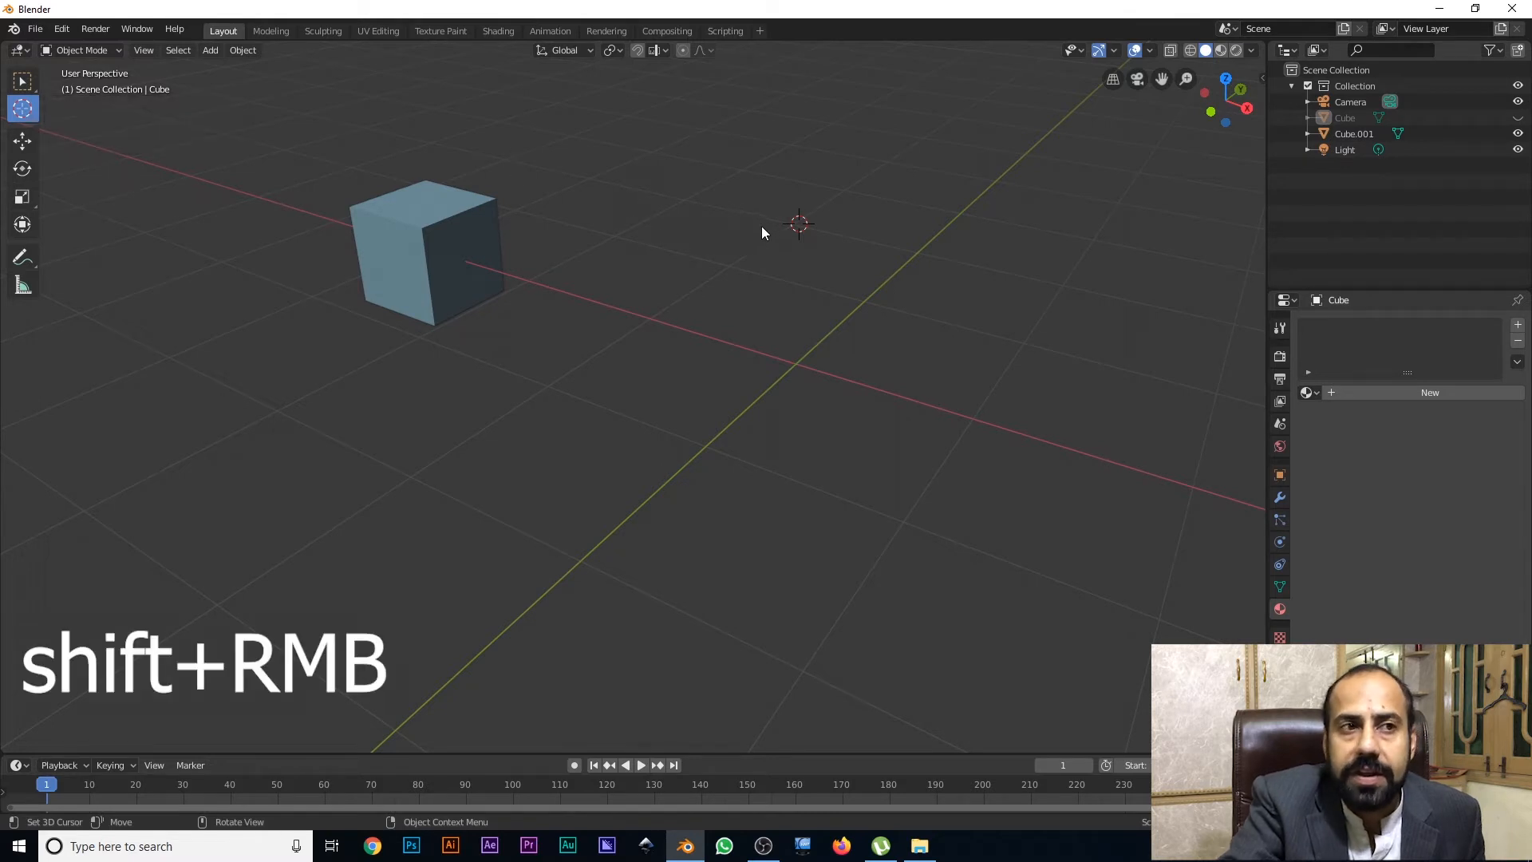
{"action": "right_click", "coordinate": [688, 279], "text": "shift"}
{"action": "right_click", "coordinate": [1098, 335], "text": "shift"}
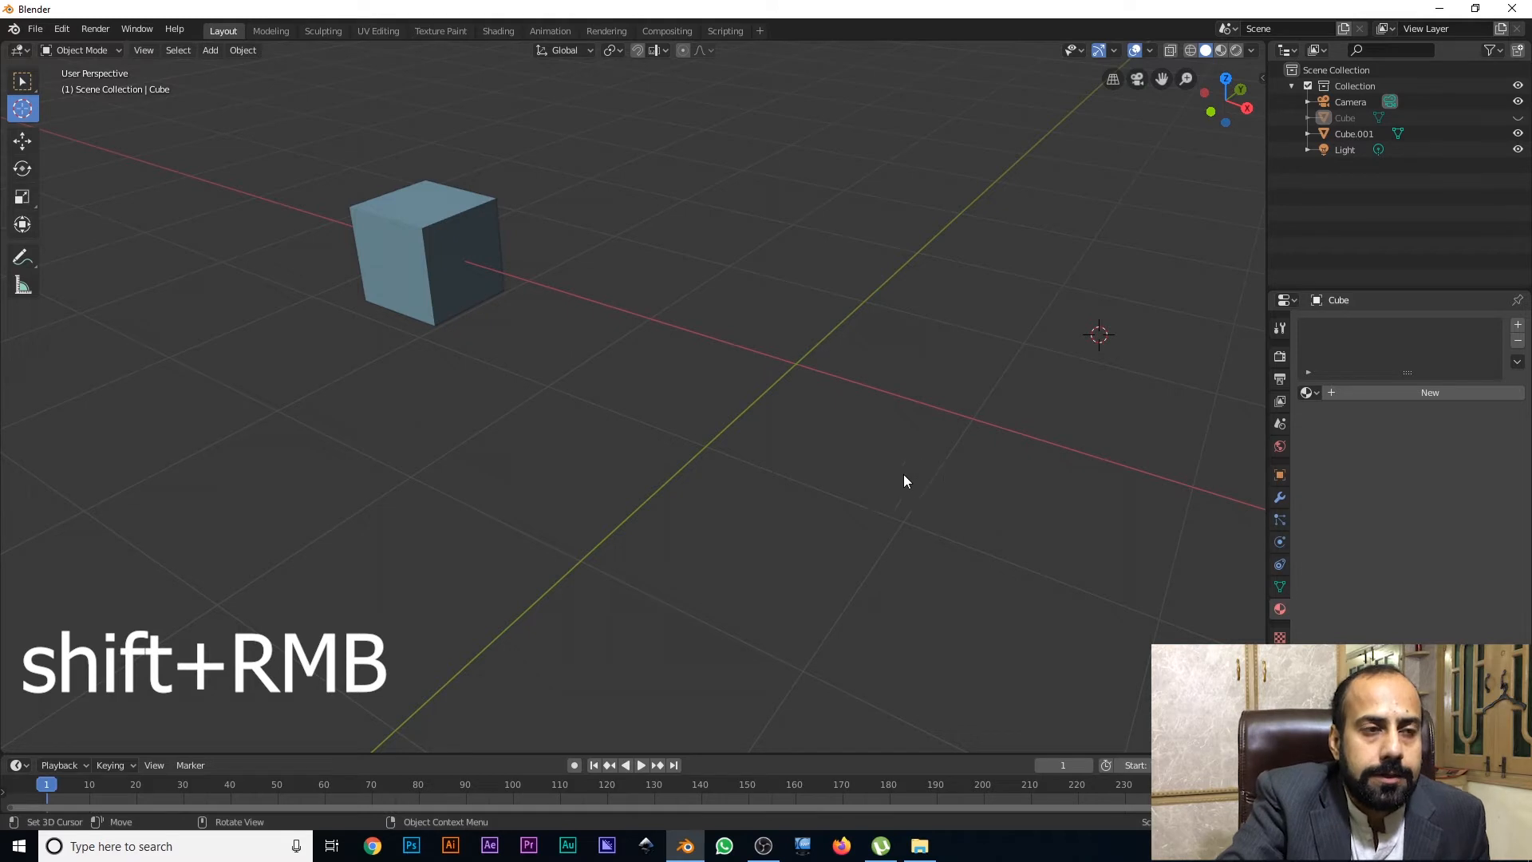
{"action": "right_click", "coordinate": [794, 363], "text": "shift"}
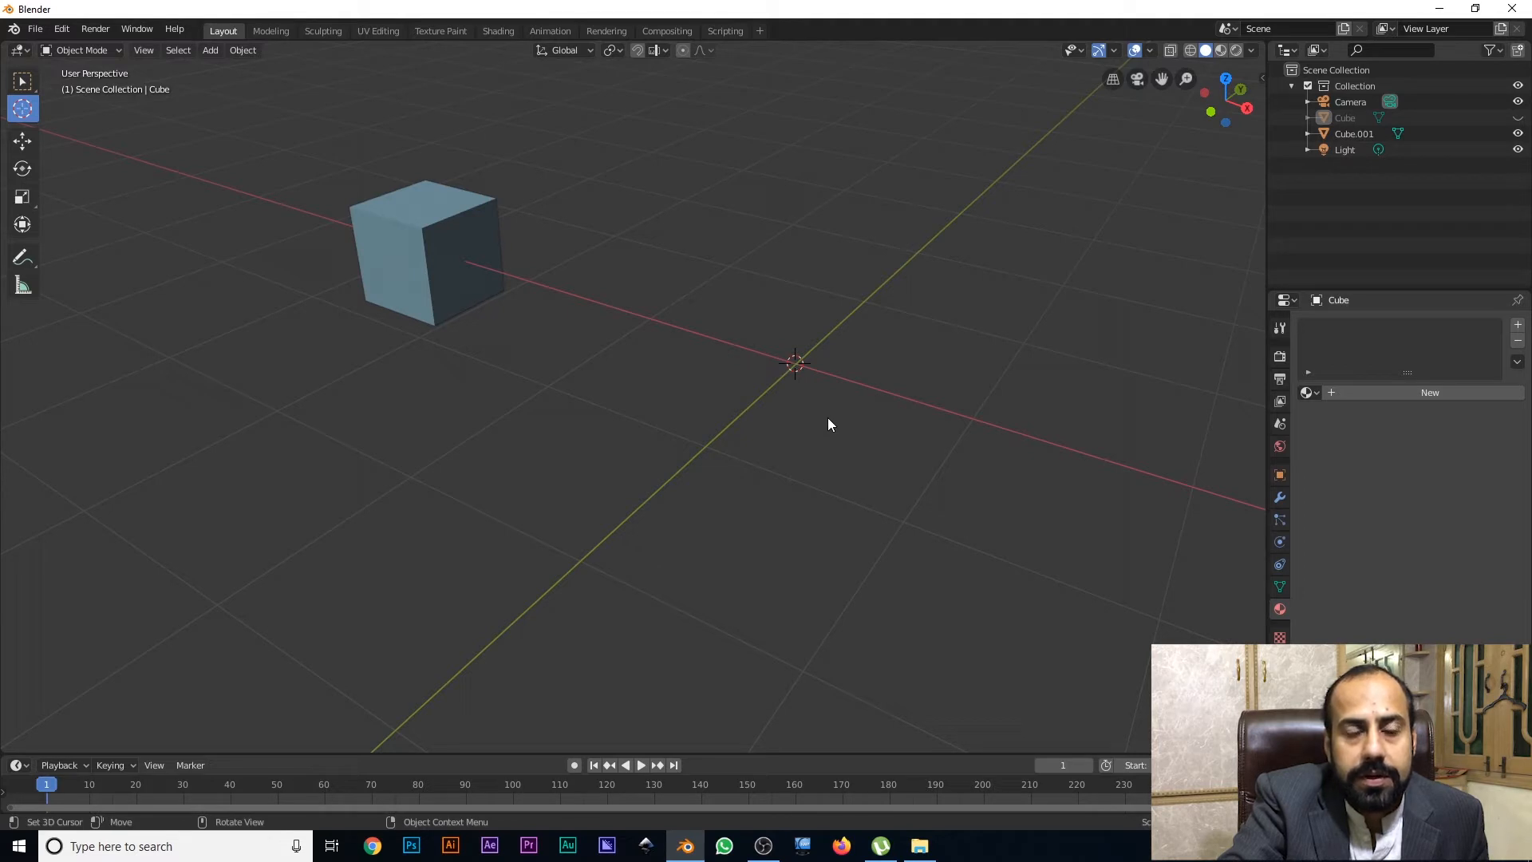
{"action": "middle_click_drag", "start_coordinate": [810, 438], "coordinate": [762, 460]}
{"action": "scroll", "coordinate": [763, 460], "scroll_direction": "down", "scroll_amount": 8}
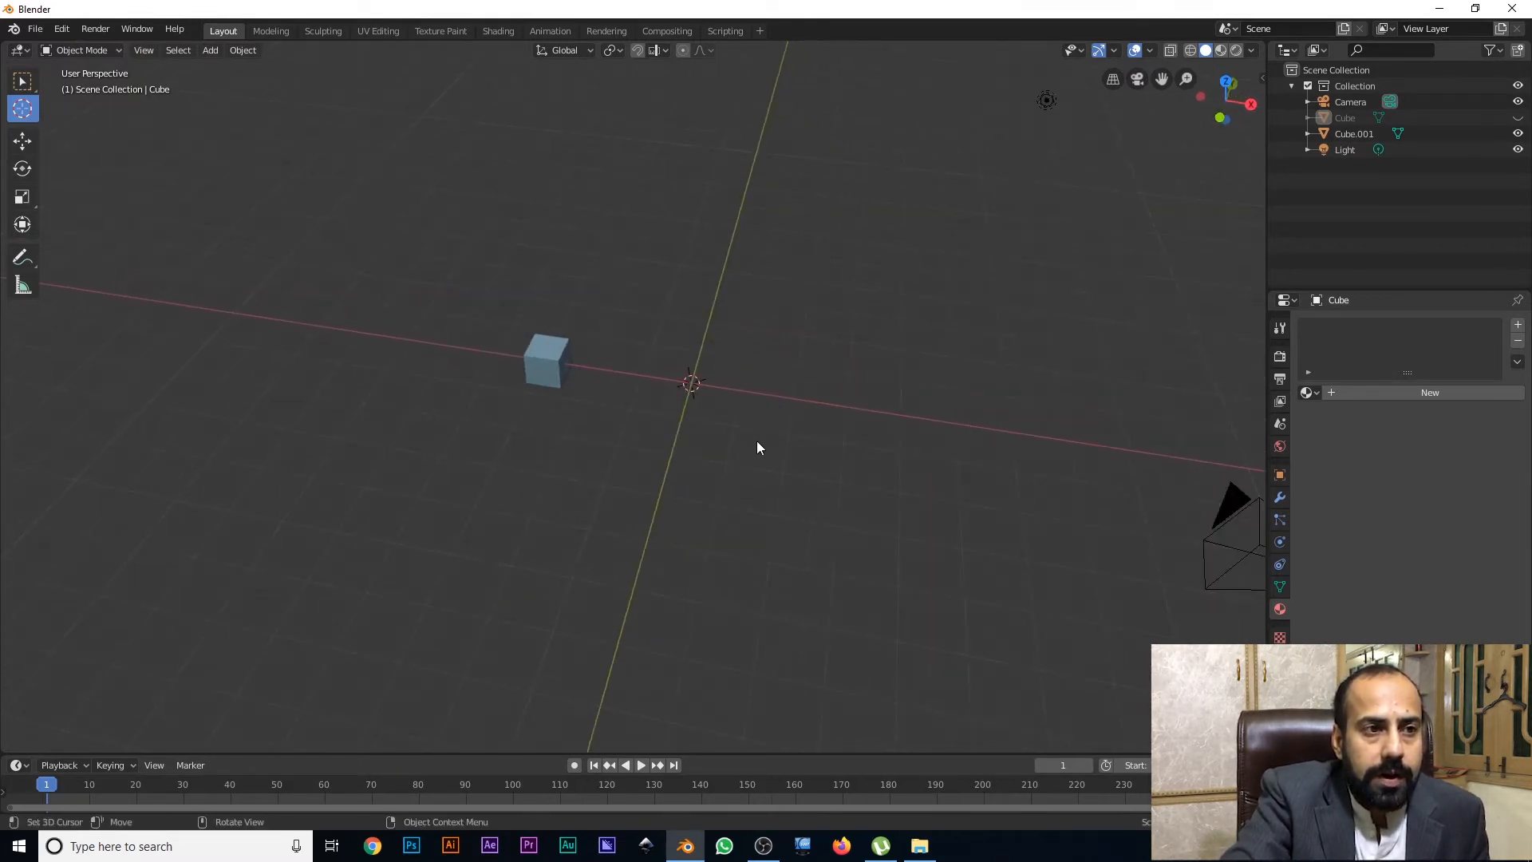
Place the 3D cursor freehand beside the world origin, then as close to the origin as possible.
{"action": "left_click", "coordinate": [802, 387]}
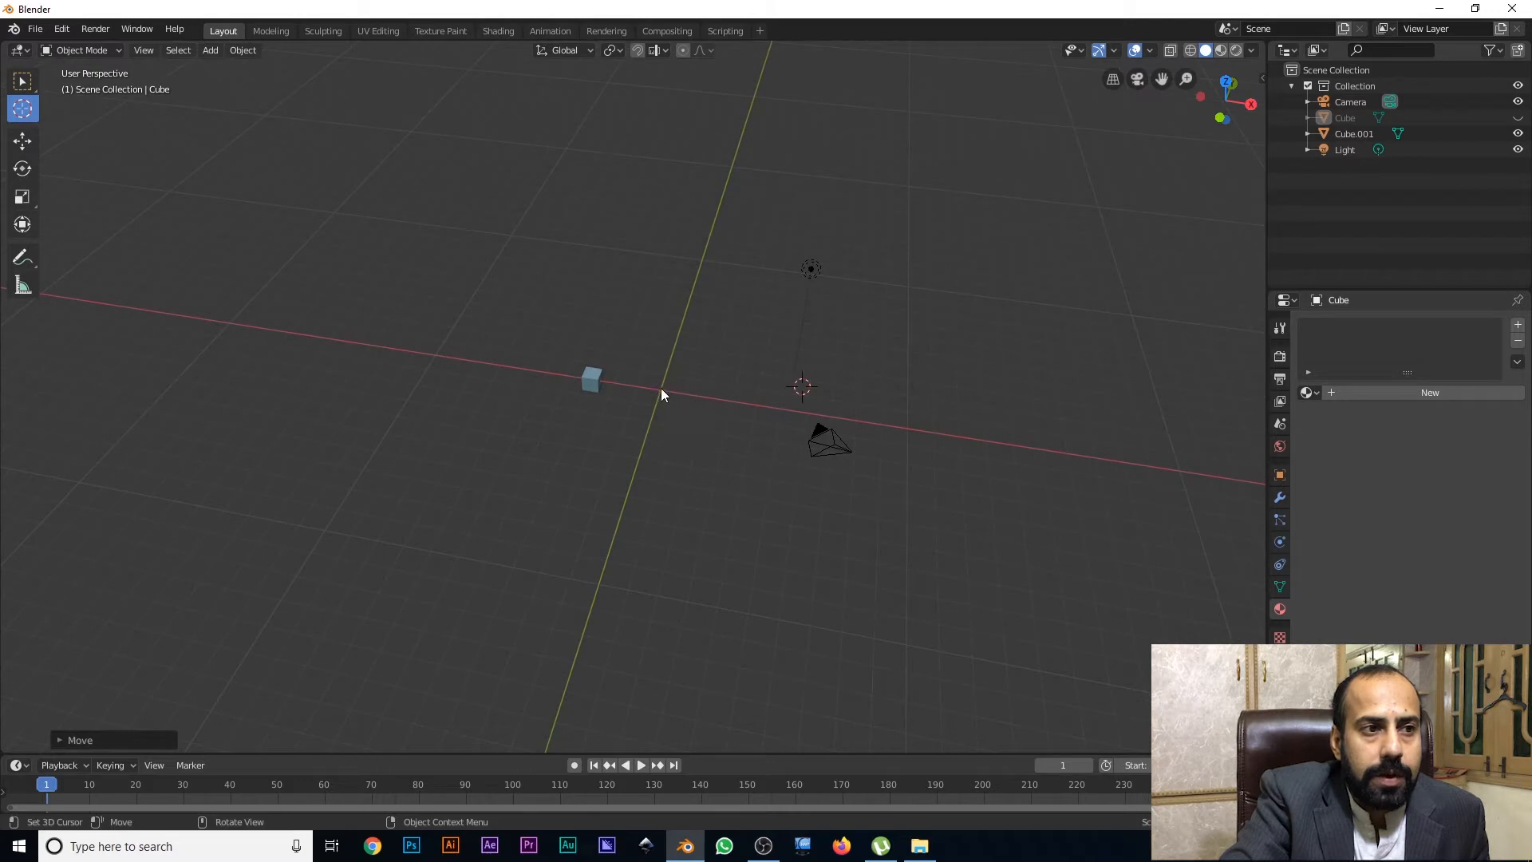
{"action": "scroll", "coordinate": [660, 397], "scroll_direction": "up", "scroll_amount": 6}
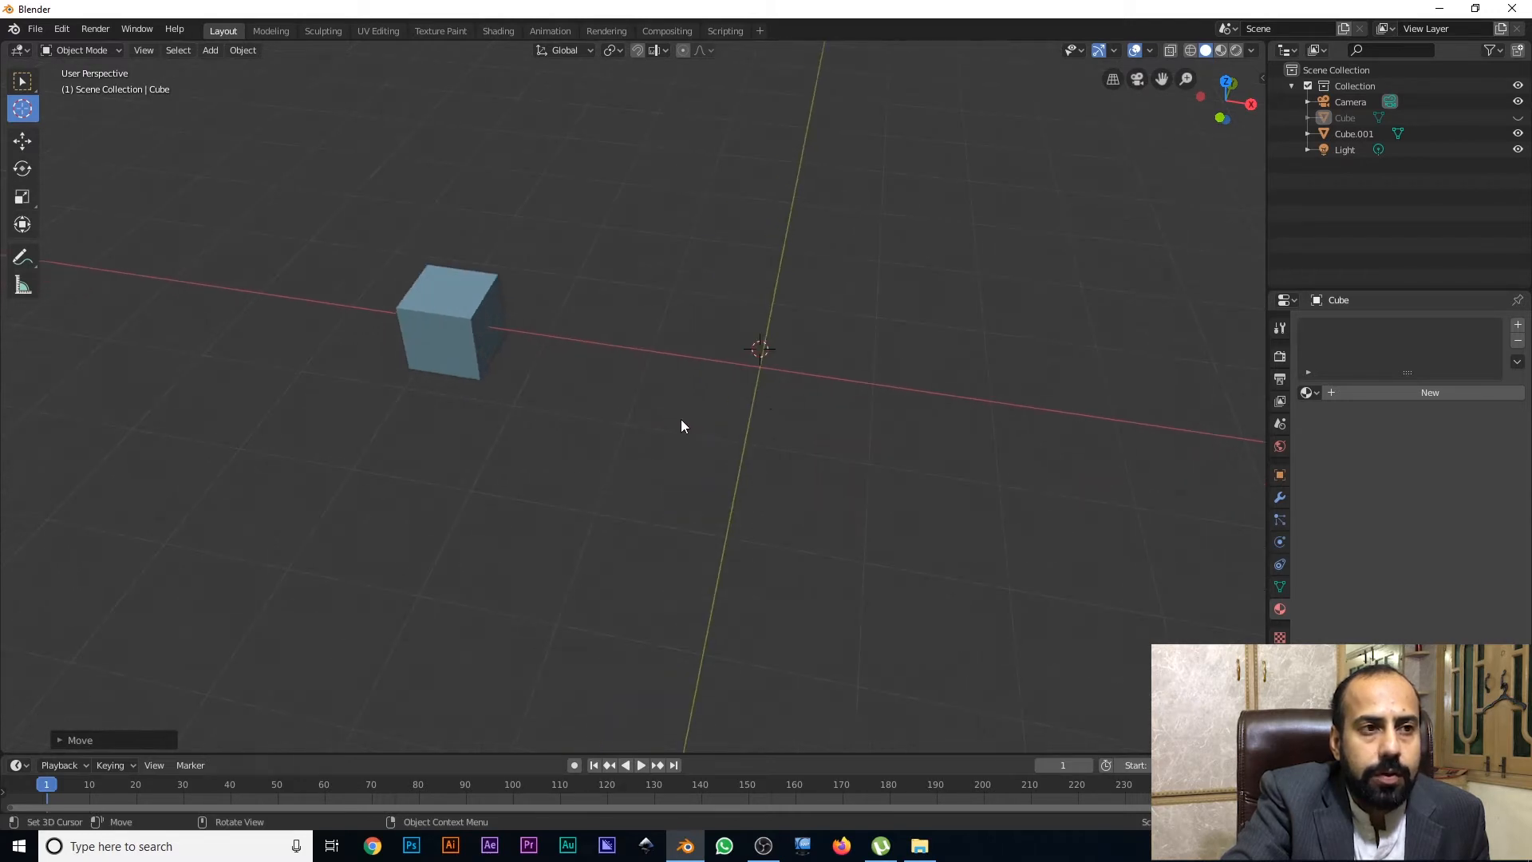
{"action": "scroll", "coordinate": [879, 340], "scroll_direction": "up", "scroll_amount": 3}
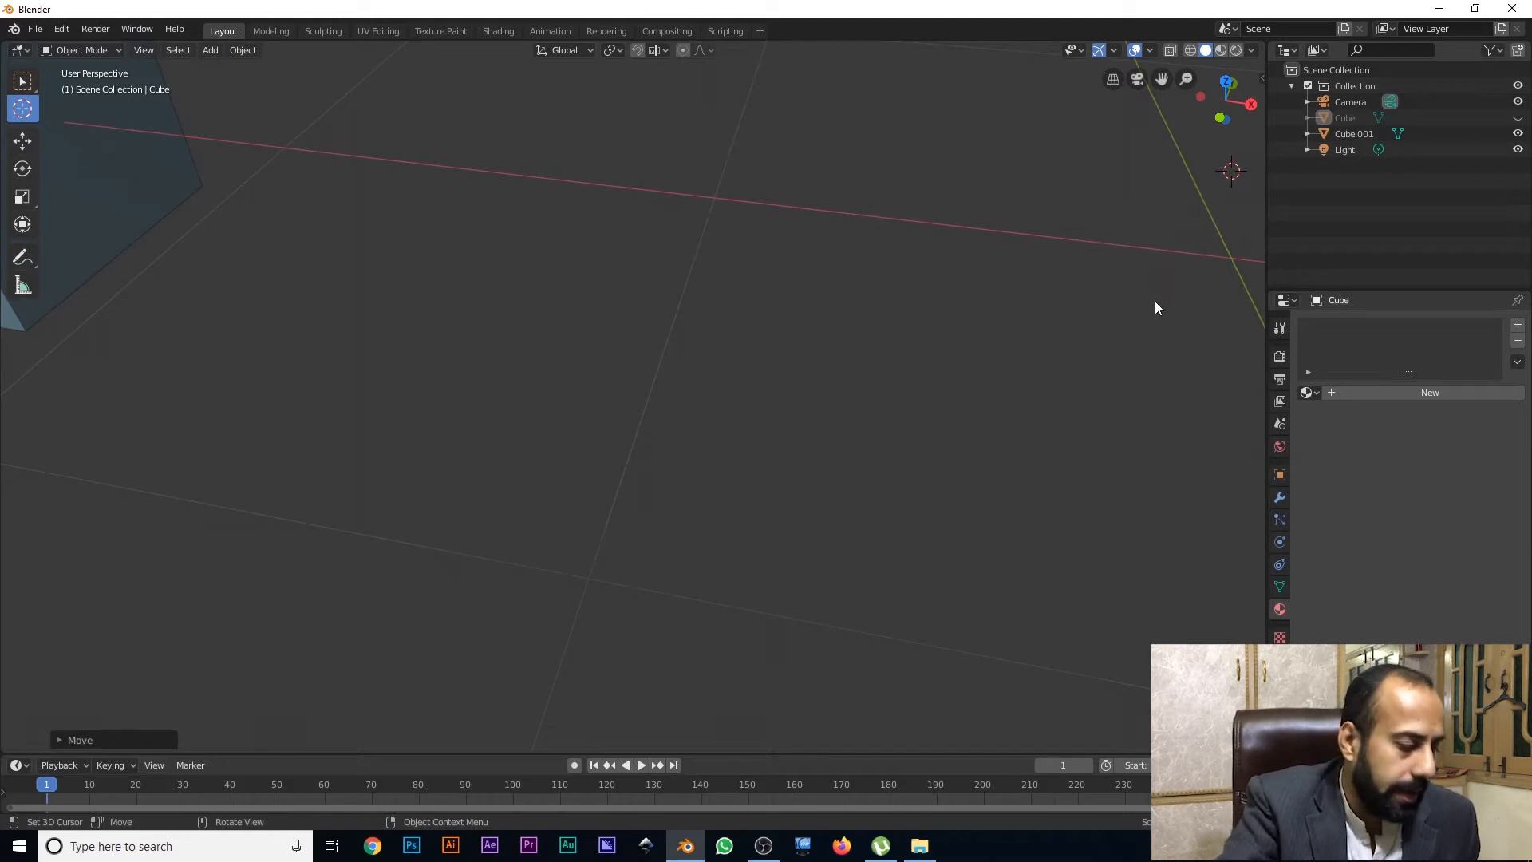
{"action": "middle_click_drag", "start_coordinate": [1201, 294], "coordinate": [935, 317], "text": "shift"}
{"action": "scroll", "coordinate": [968, 308], "scroll_direction": "down", "scroll_amount": 9}
{"action": "middle_click_drag", "start_coordinate": [857, 467], "coordinate": [836, 447]}
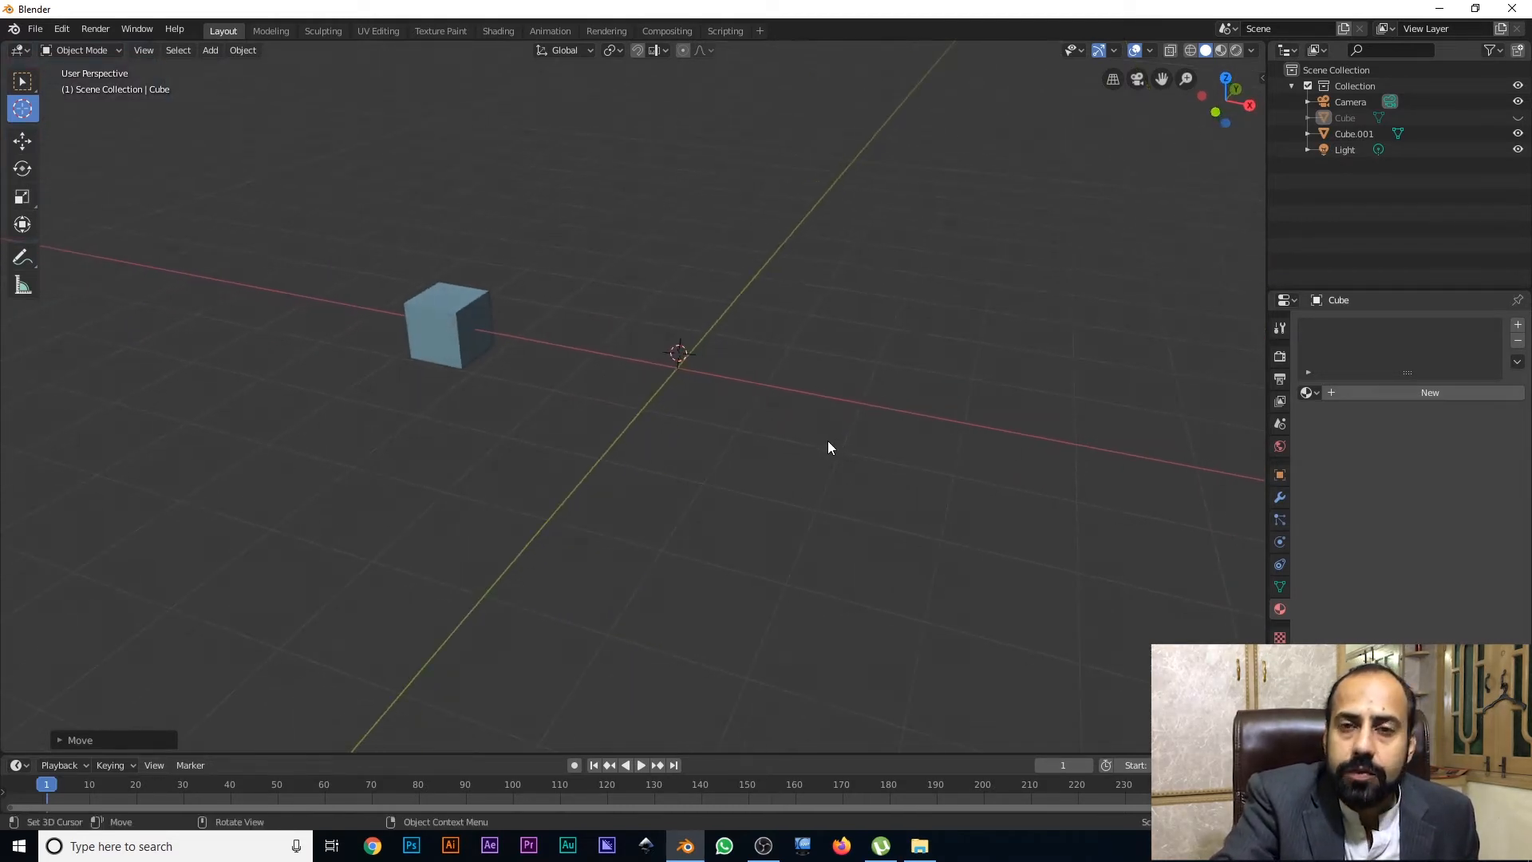
Snap the 3D cursor exactly to the world origin and check its position up close.
{"action": "key", "text": "shift+s"}
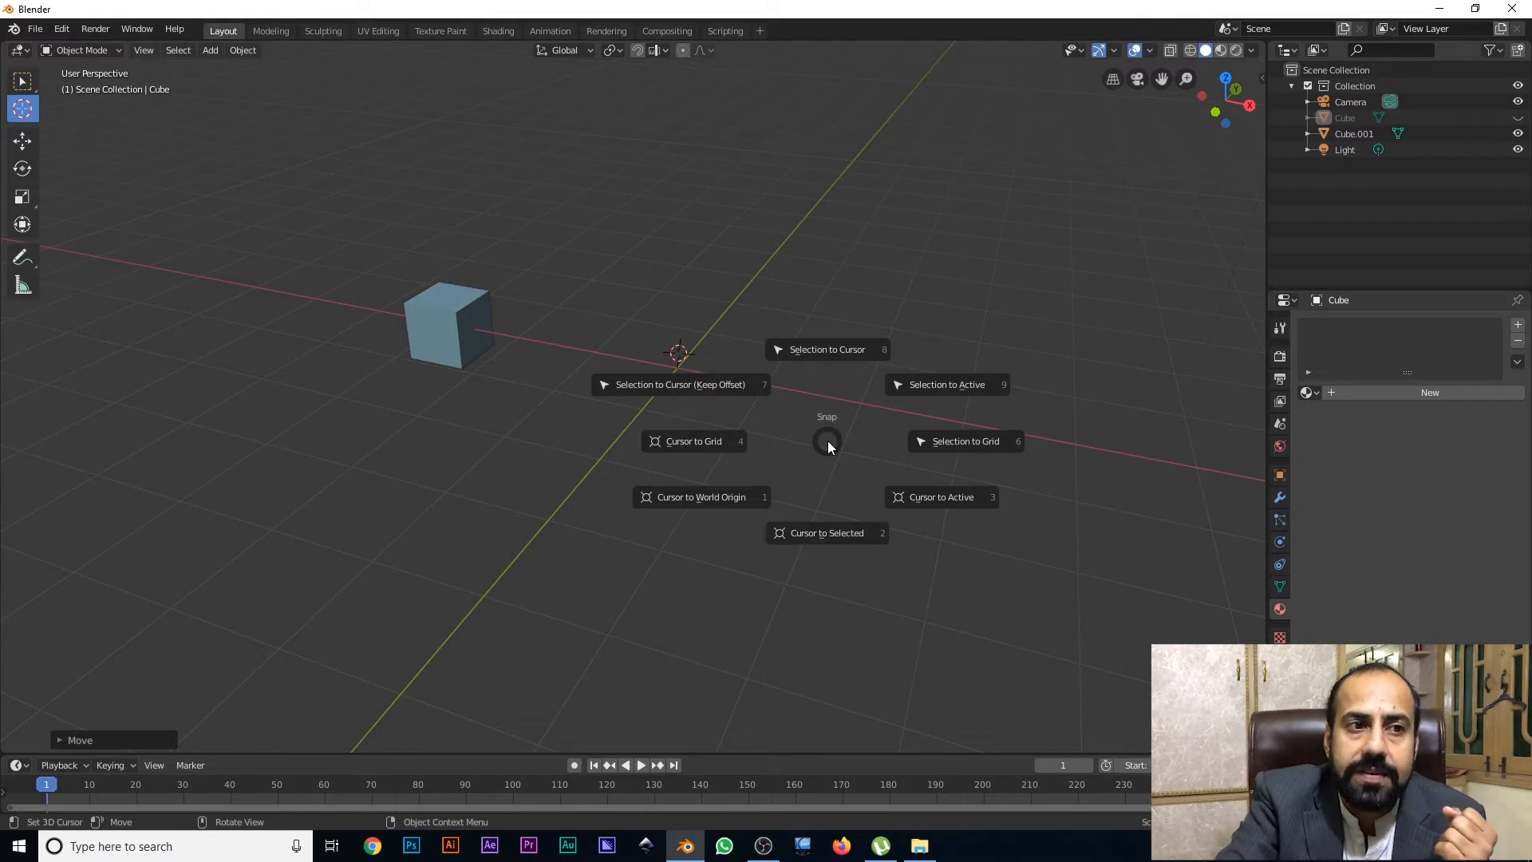
{"action": "left_click", "coordinate": [733, 504]}
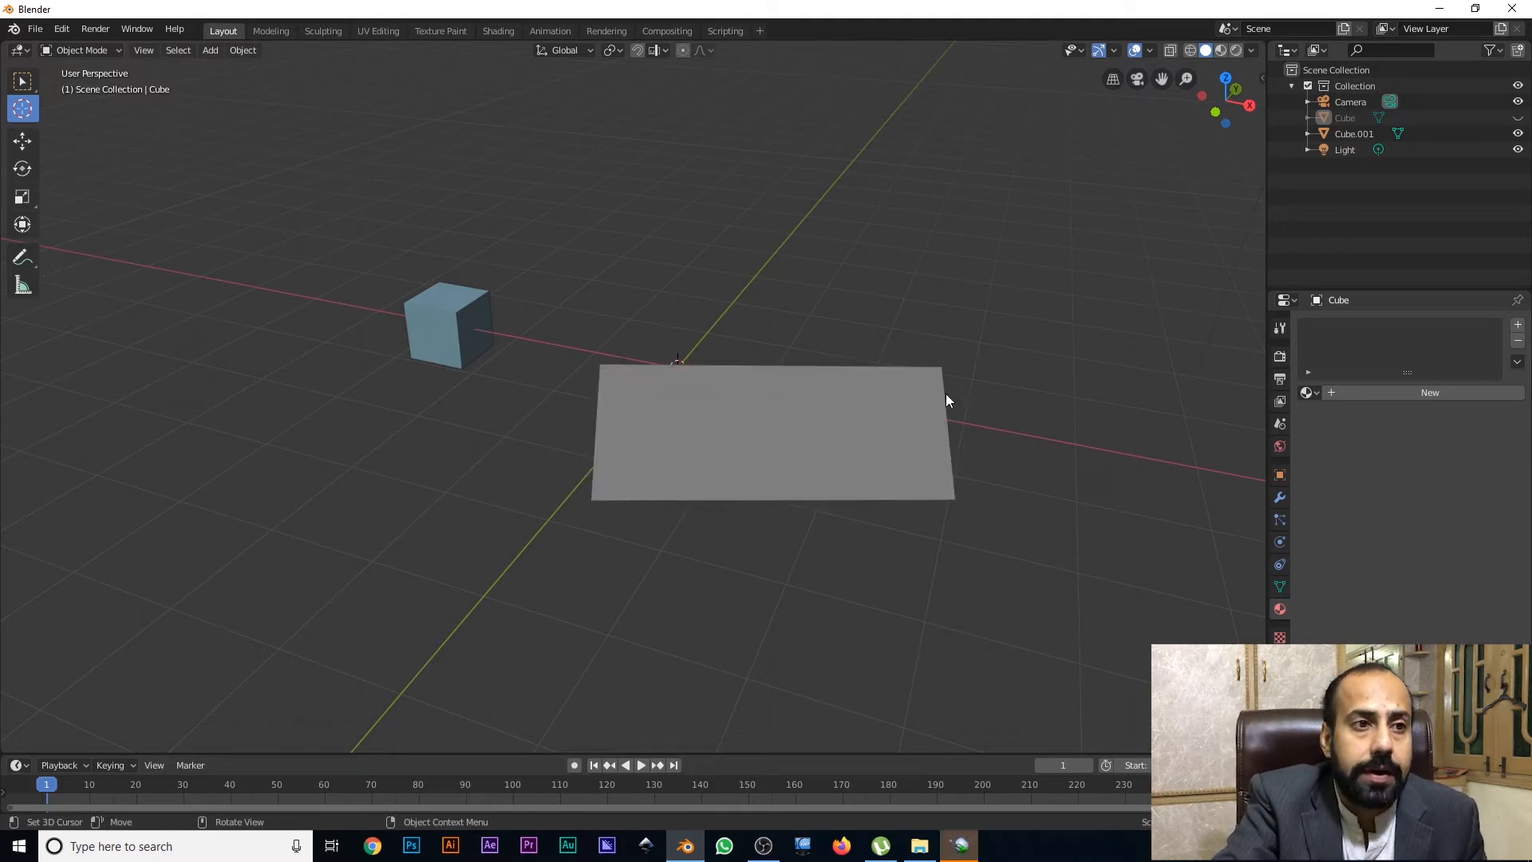
{"action": "scroll", "coordinate": [697, 396], "scroll_direction": "up", "scroll_amount": 4}
{"action": "middle_click_drag", "start_coordinate": [734, 352], "coordinate": [945, 234], "text": "shift"}
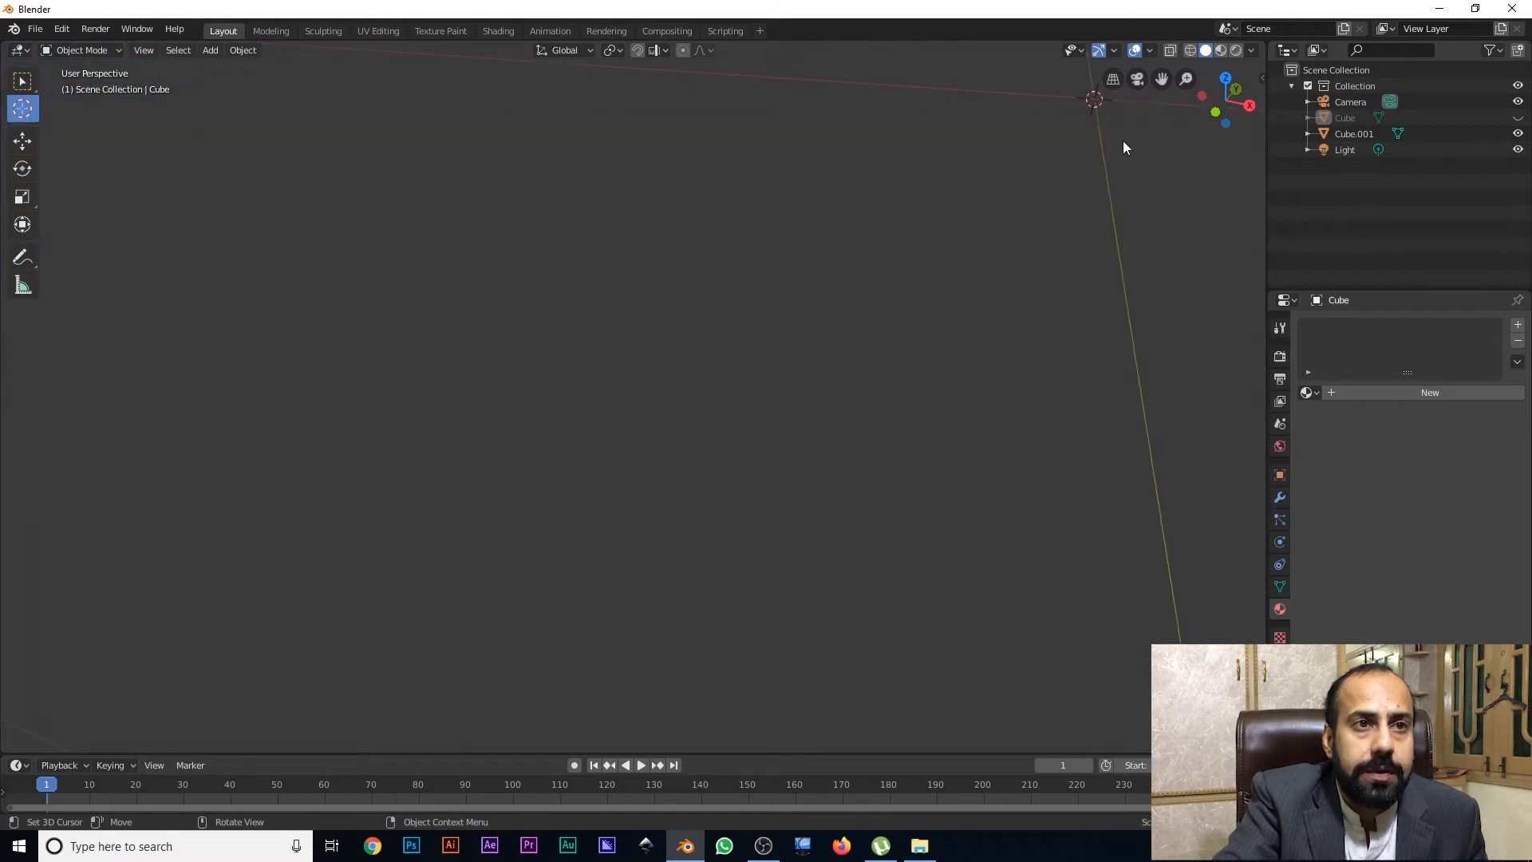
{"action": "scroll", "coordinate": [908, 437], "scroll_direction": "down", "scroll_amount": 8}
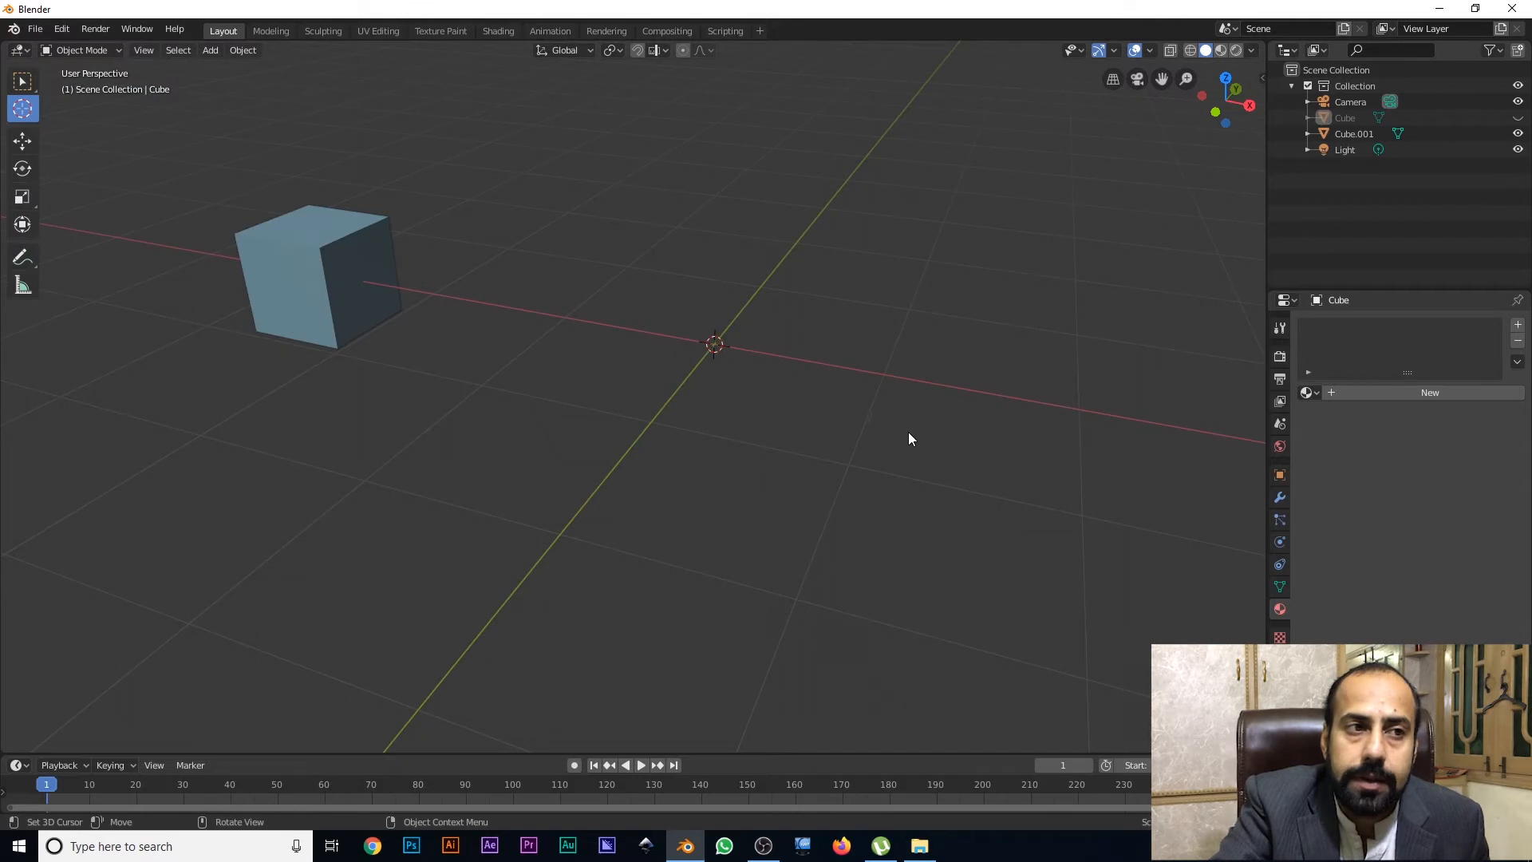
{"action": "scroll", "coordinate": [769, 439], "scroll_direction": "down", "scroll_amount": 2}
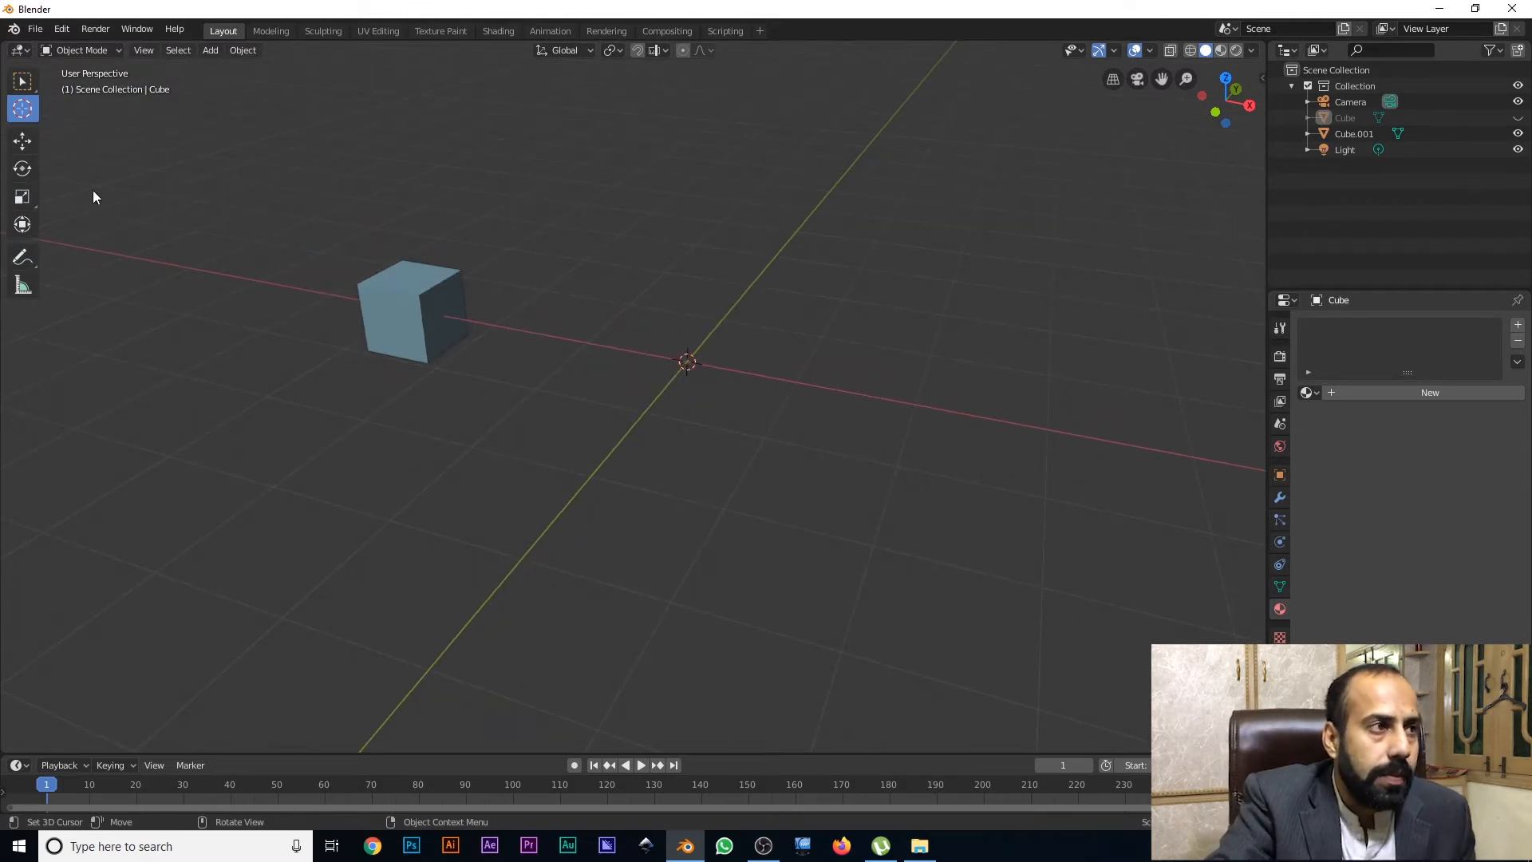
Move the small cube along the X axis toward the world origin with the Move tool, and undo a trial move along Z.
{"action": "left_click", "coordinate": [24, 141]}
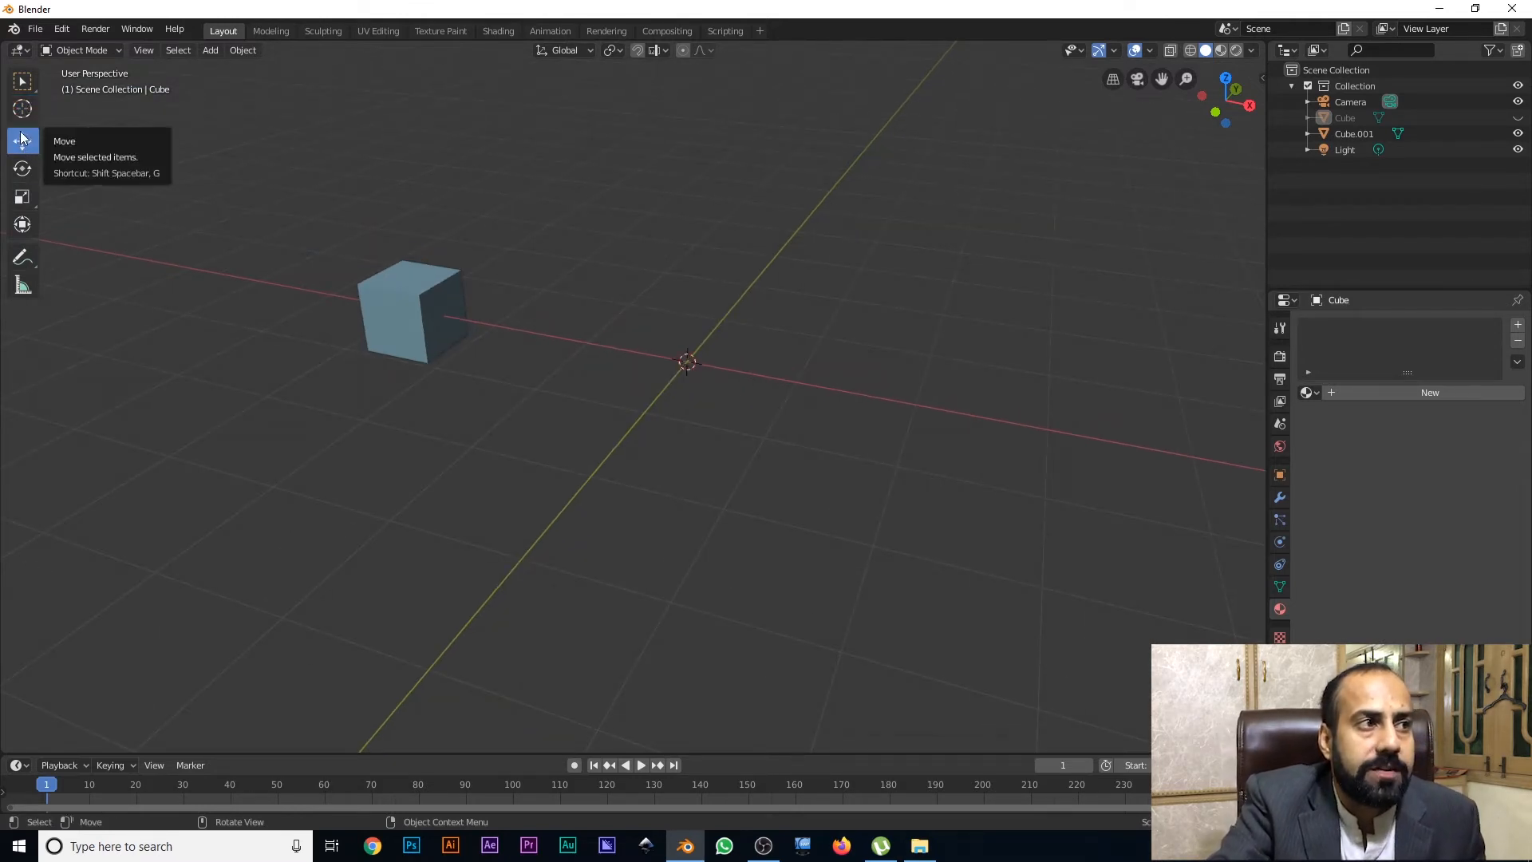
{"action": "left_click", "coordinate": [415, 307]}
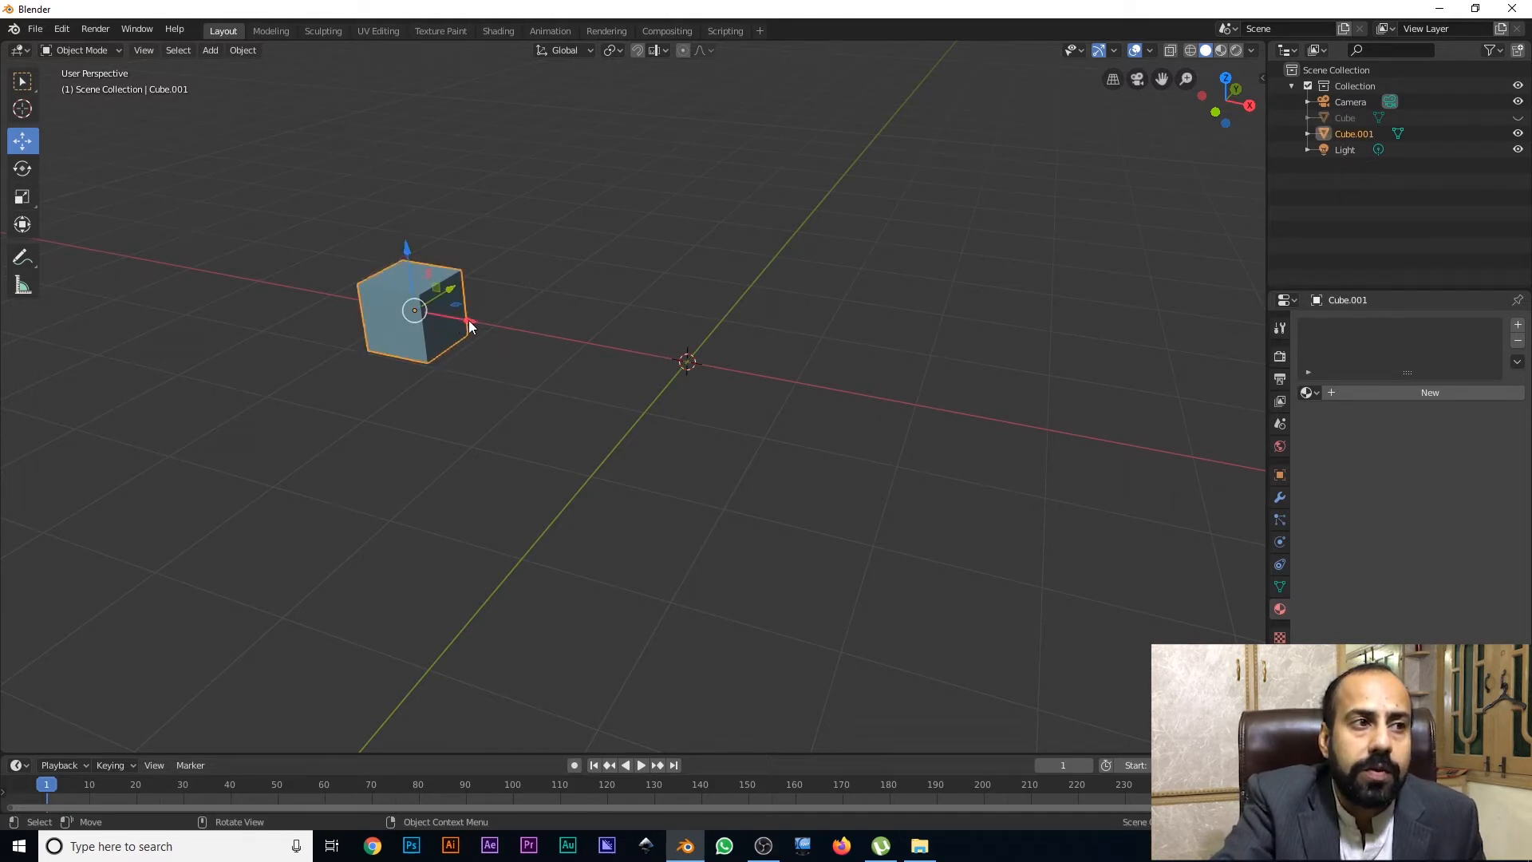
{"action": "left_click_drag", "start_coordinate": [470, 326], "coordinate": [527, 337]}
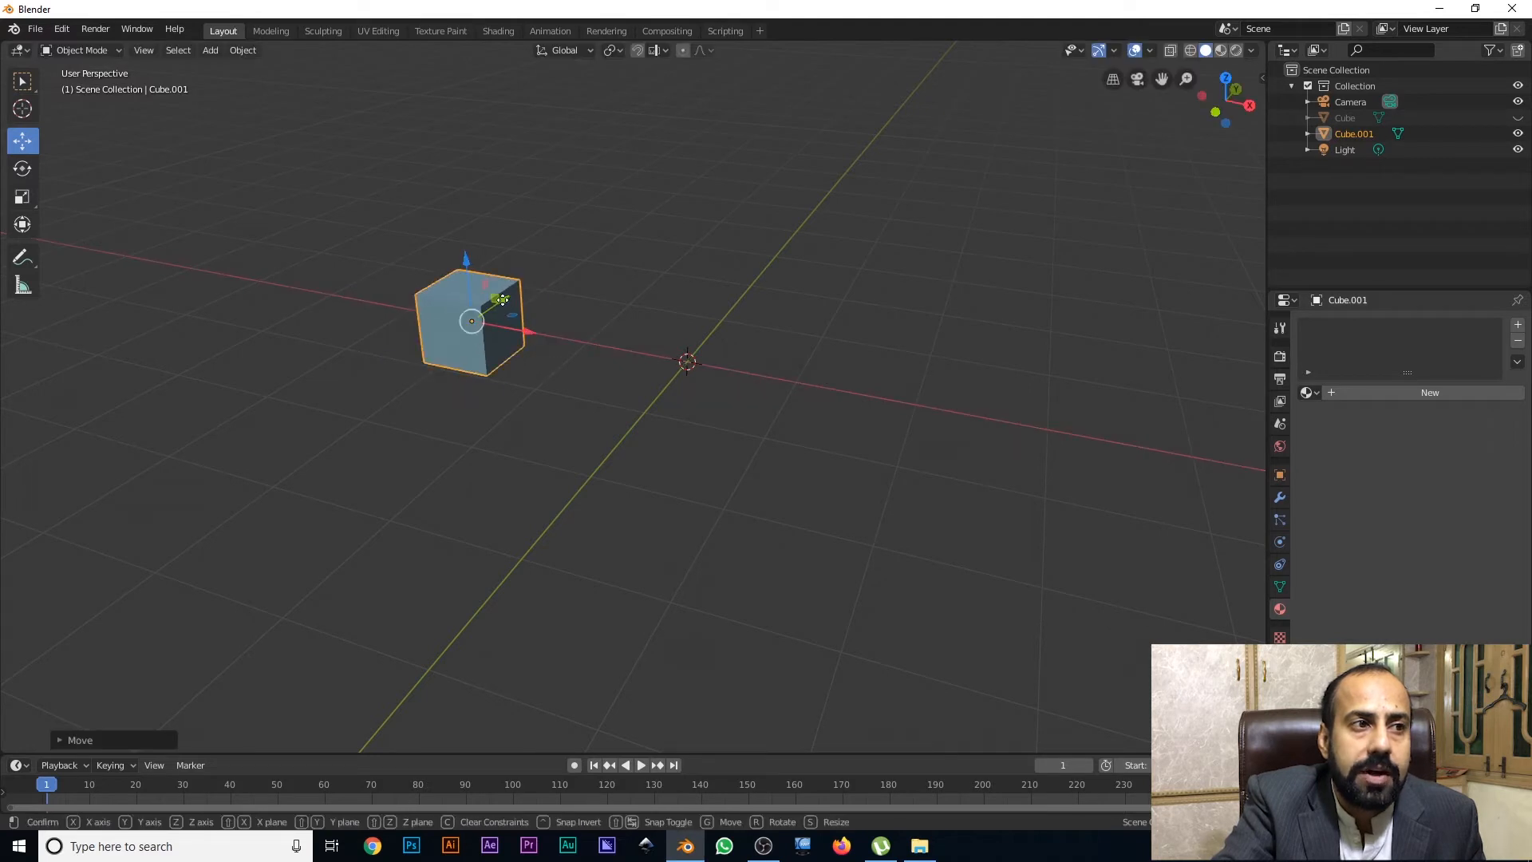
{"action": "left_click_drag", "start_coordinate": [466, 260], "coordinate": [463, 195]}
{"action": "key", "text": "ctrl+z"}
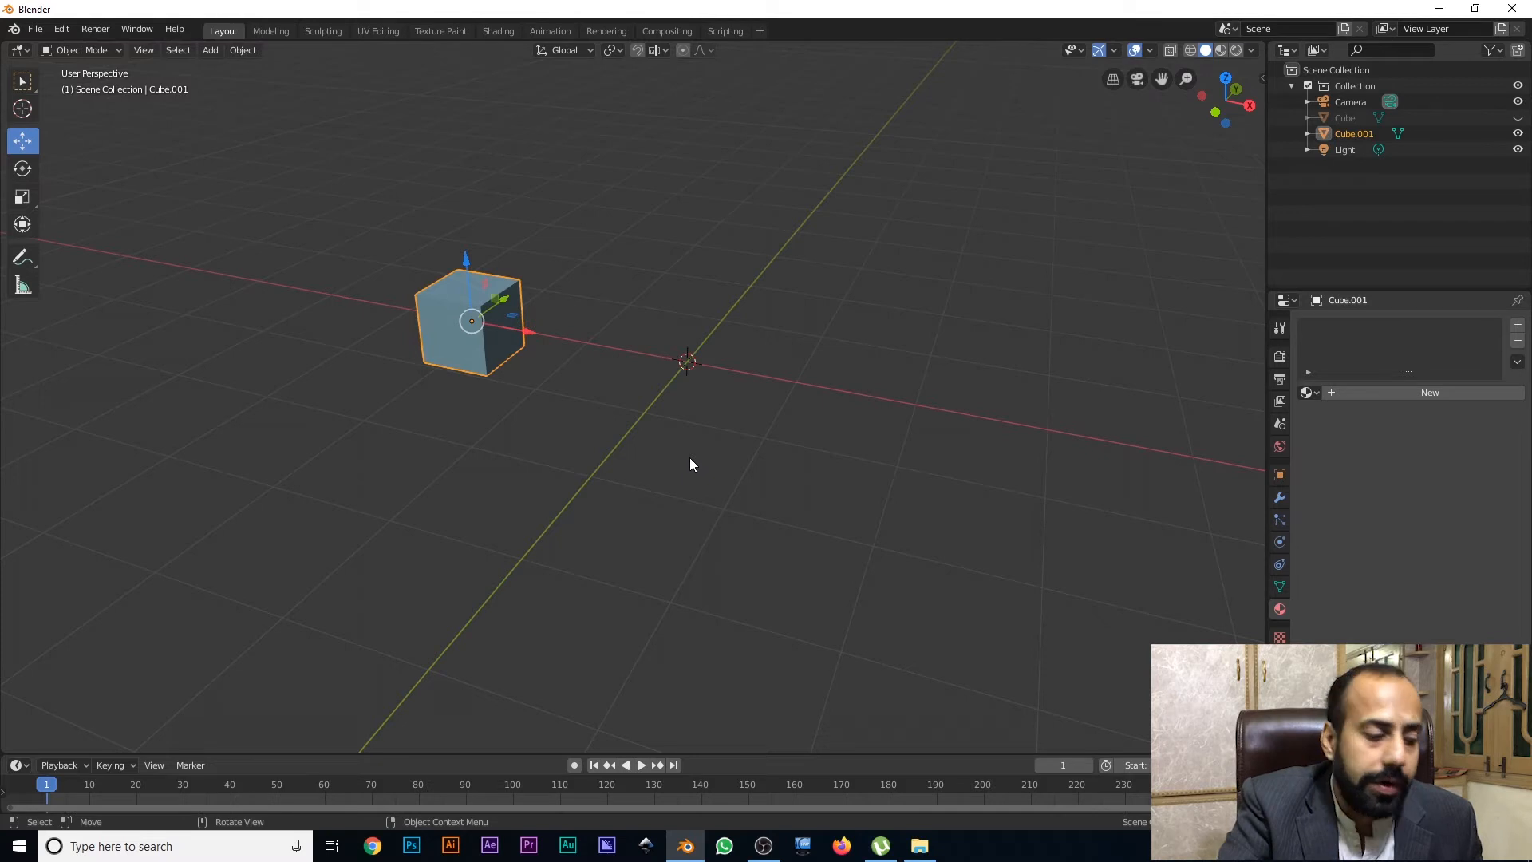
Try moving the small cube freely and constrained to the global X, Y and Z axes in turn, and cancel the move.
{"action": "key", "text": "g"}
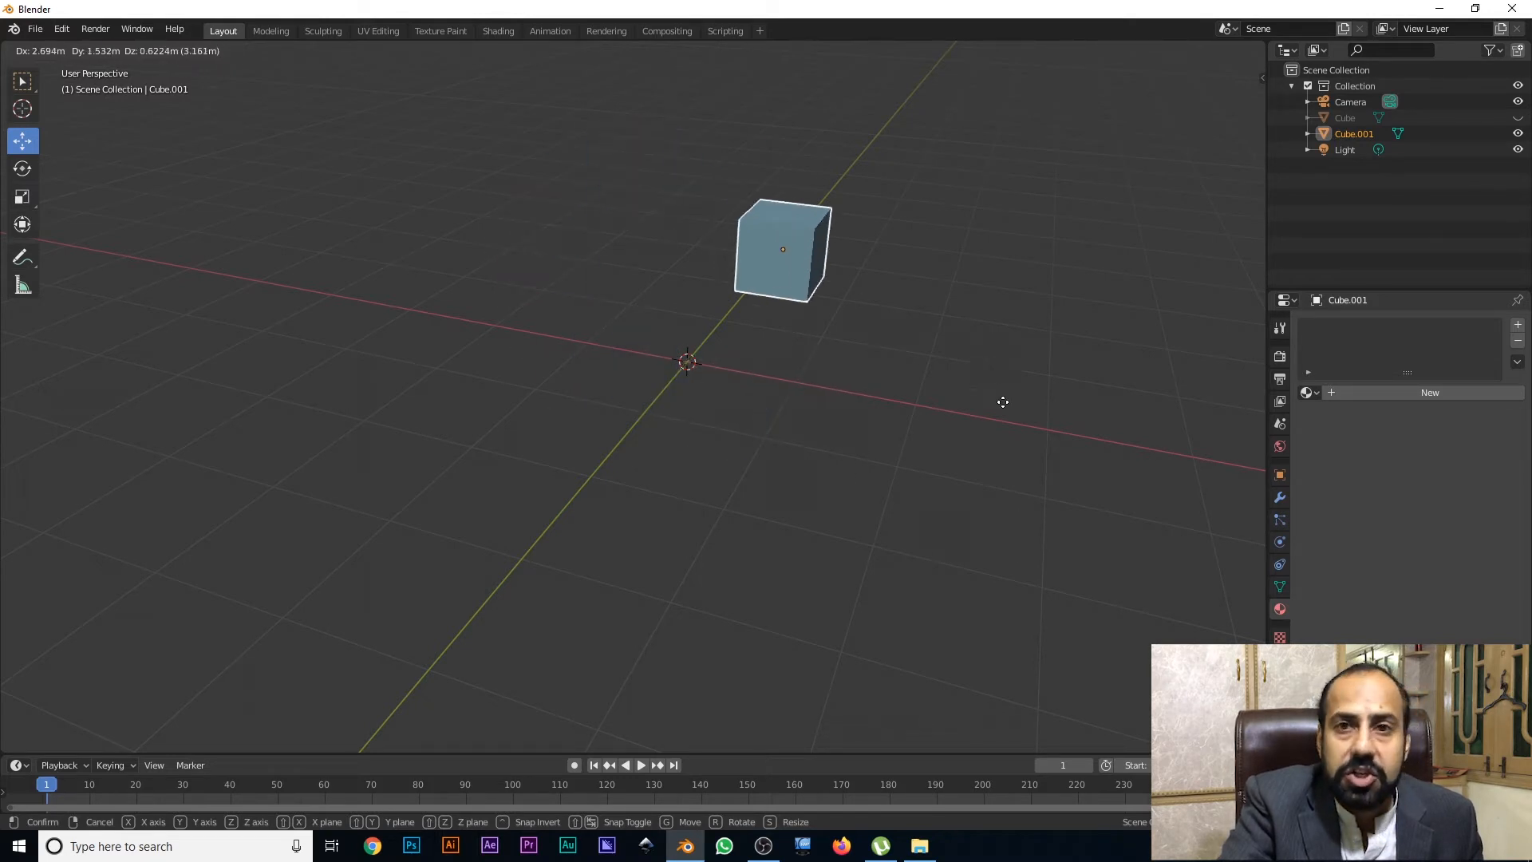
{"action": "key", "text": "x"}
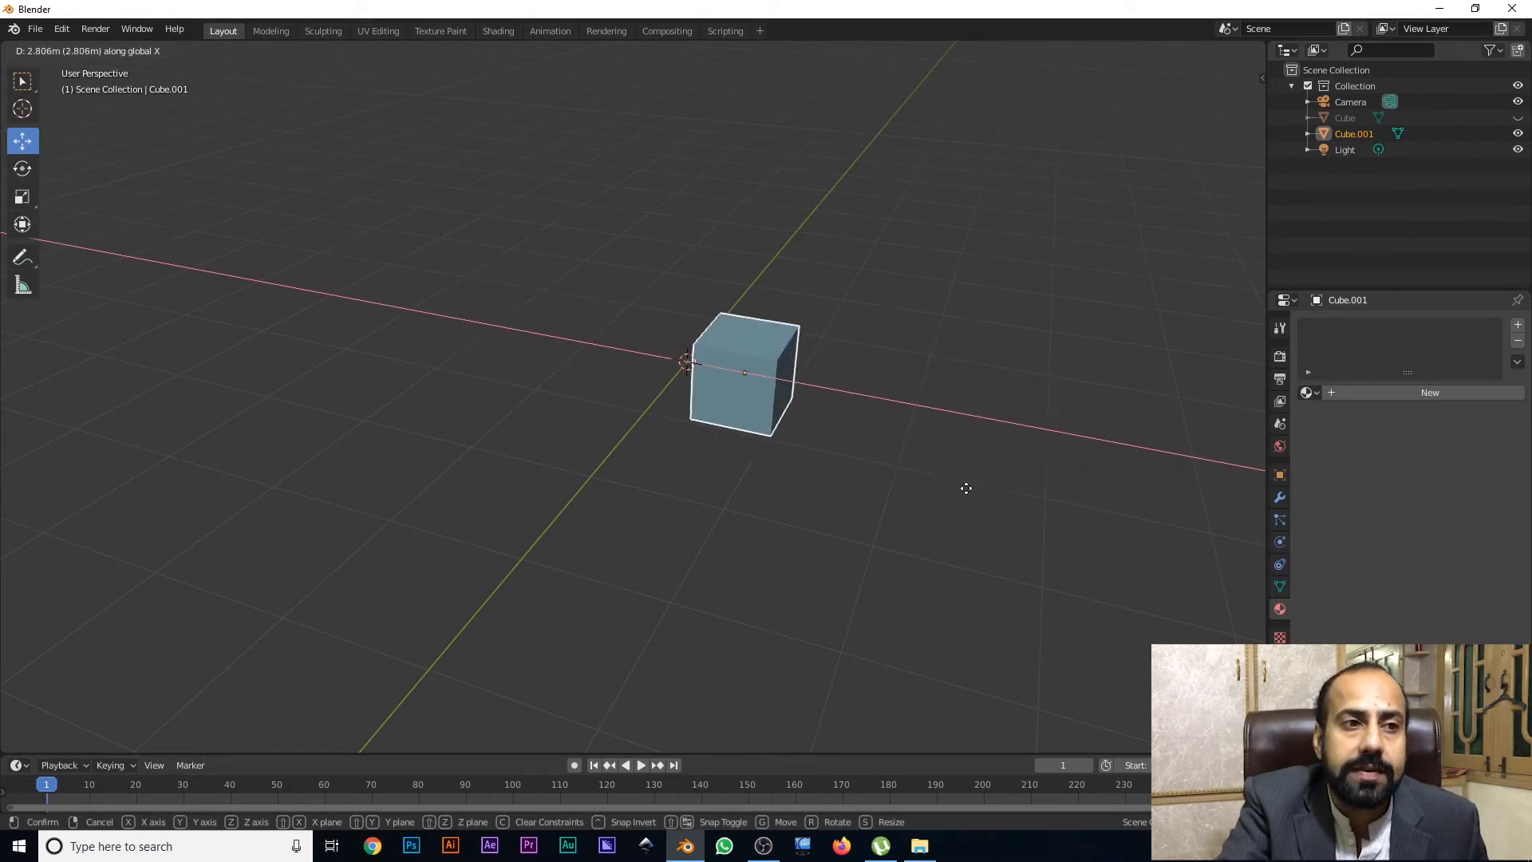
{"action": "key", "text": "y"}
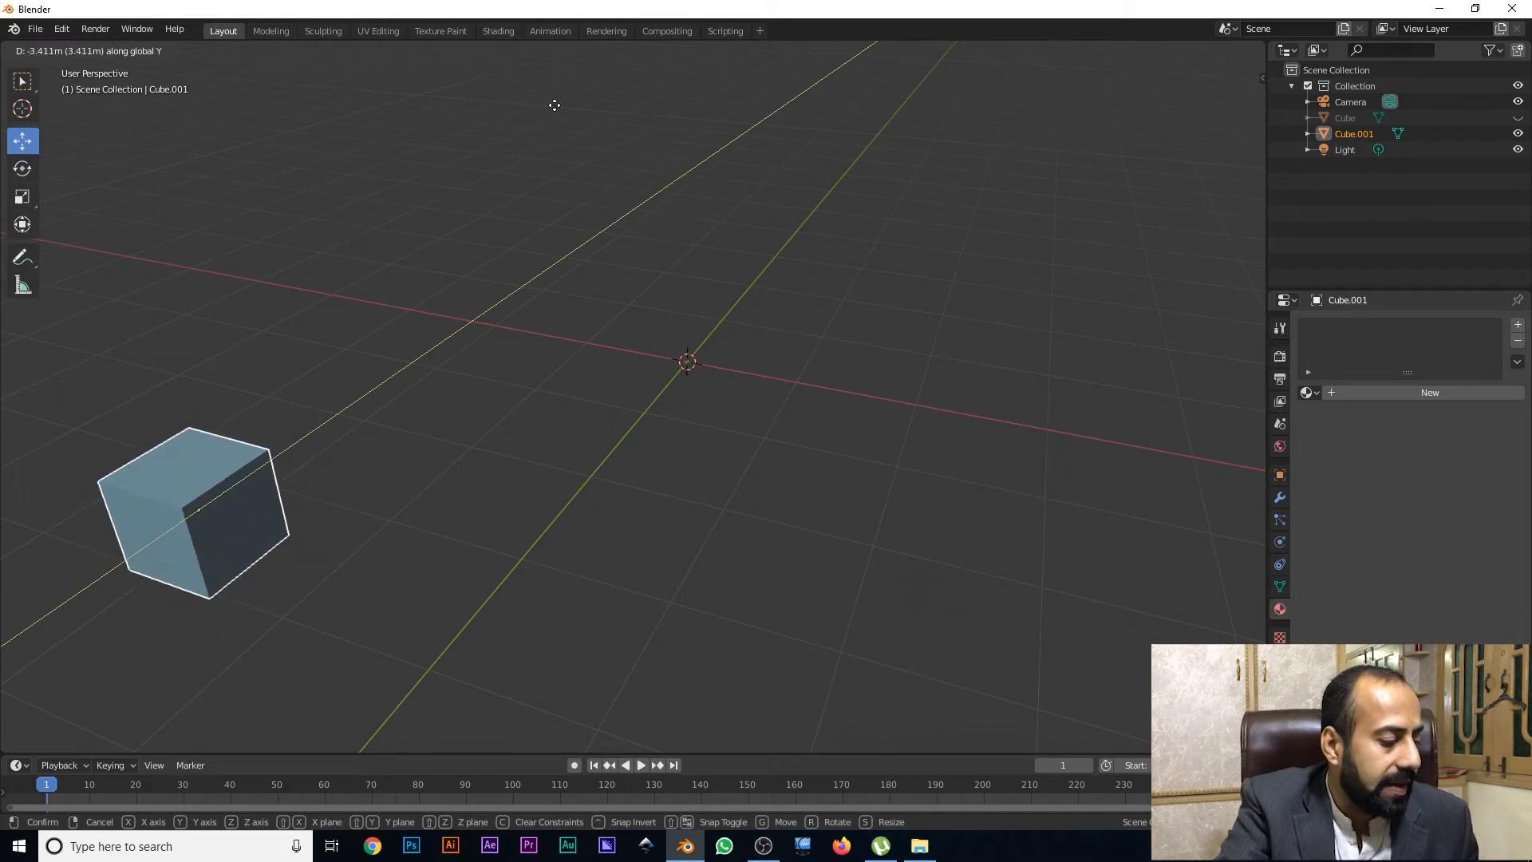
{"action": "key", "text": "z"}
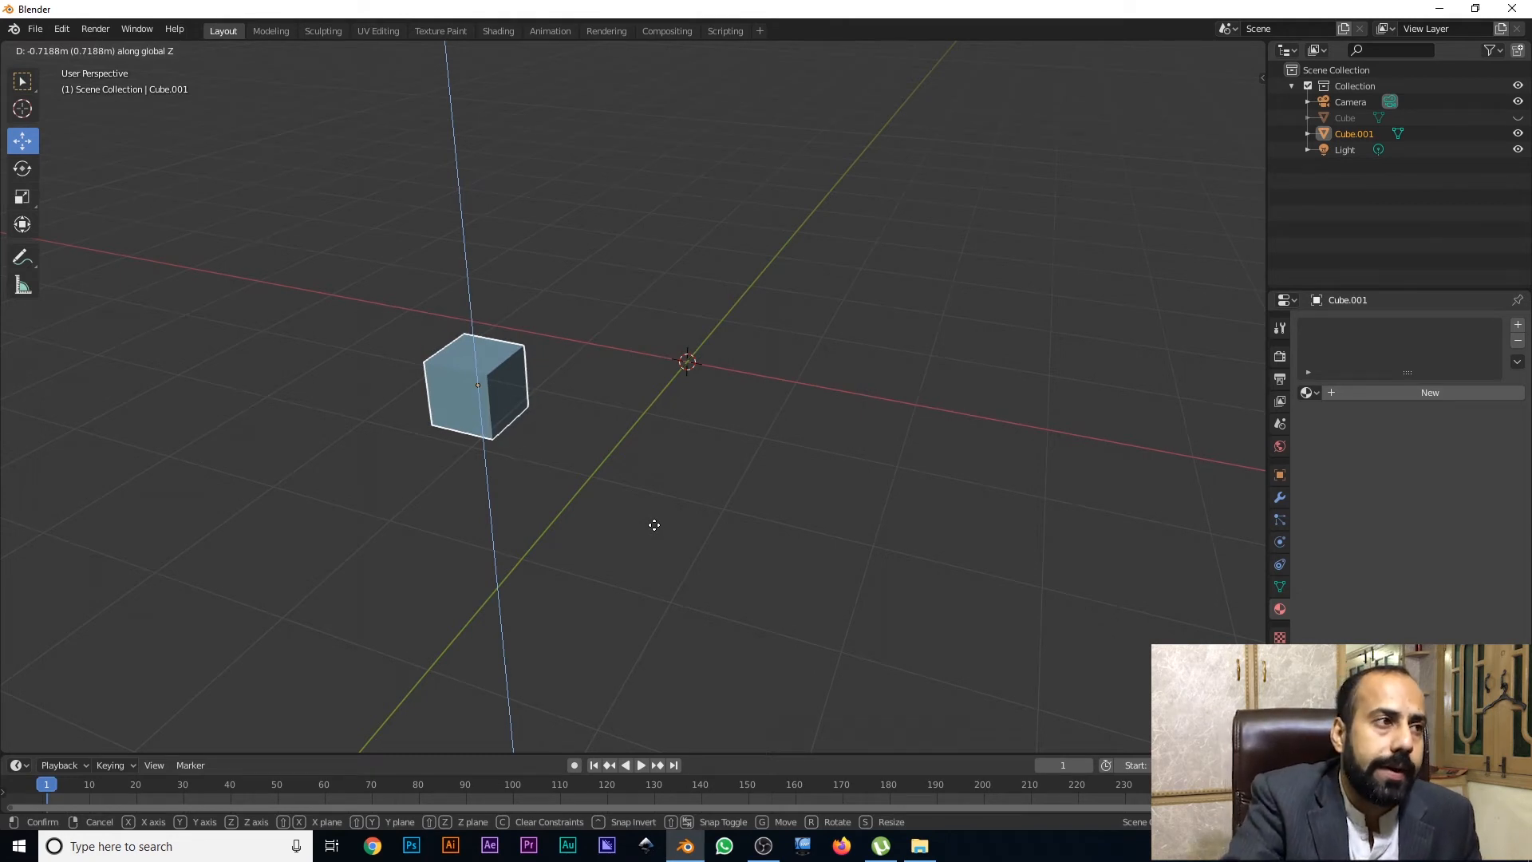
{"action": "right_click", "coordinate": [649, 520]}
Rotate the small cube around several axes and freely with the Rotate tool.
{"action": "left_click", "coordinate": [28, 174]}
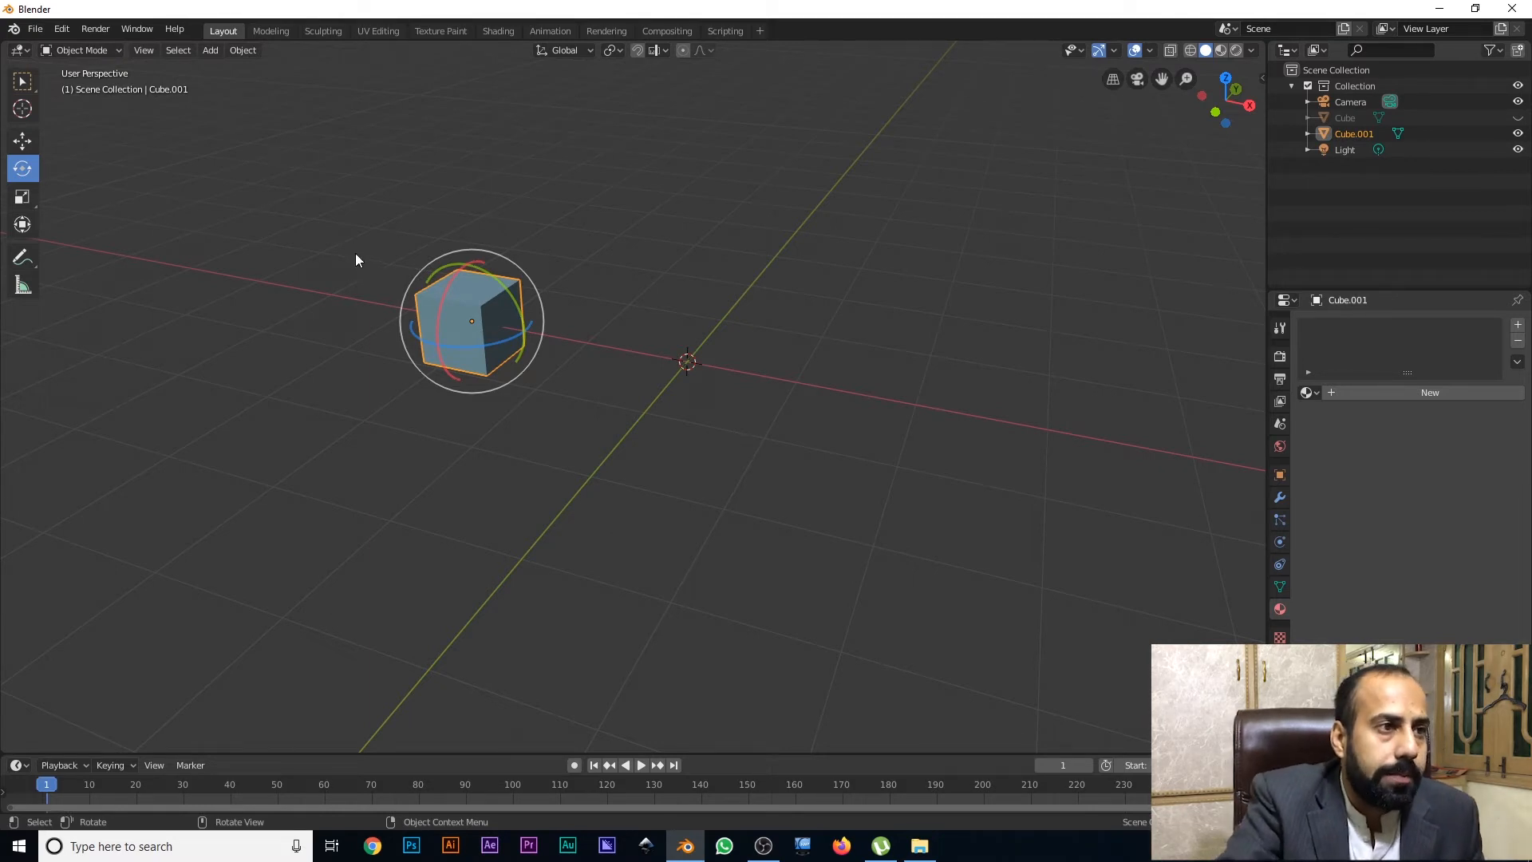
{"action": "mouse_move", "coordinate": [511, 297]}
{"action": "left_mouse_down"}
{"action": "mouse_move", "coordinate": [530, 332]}
{"action": "mouse_move", "coordinate": [524, 319]}
{"action": "left_mouse_up"}
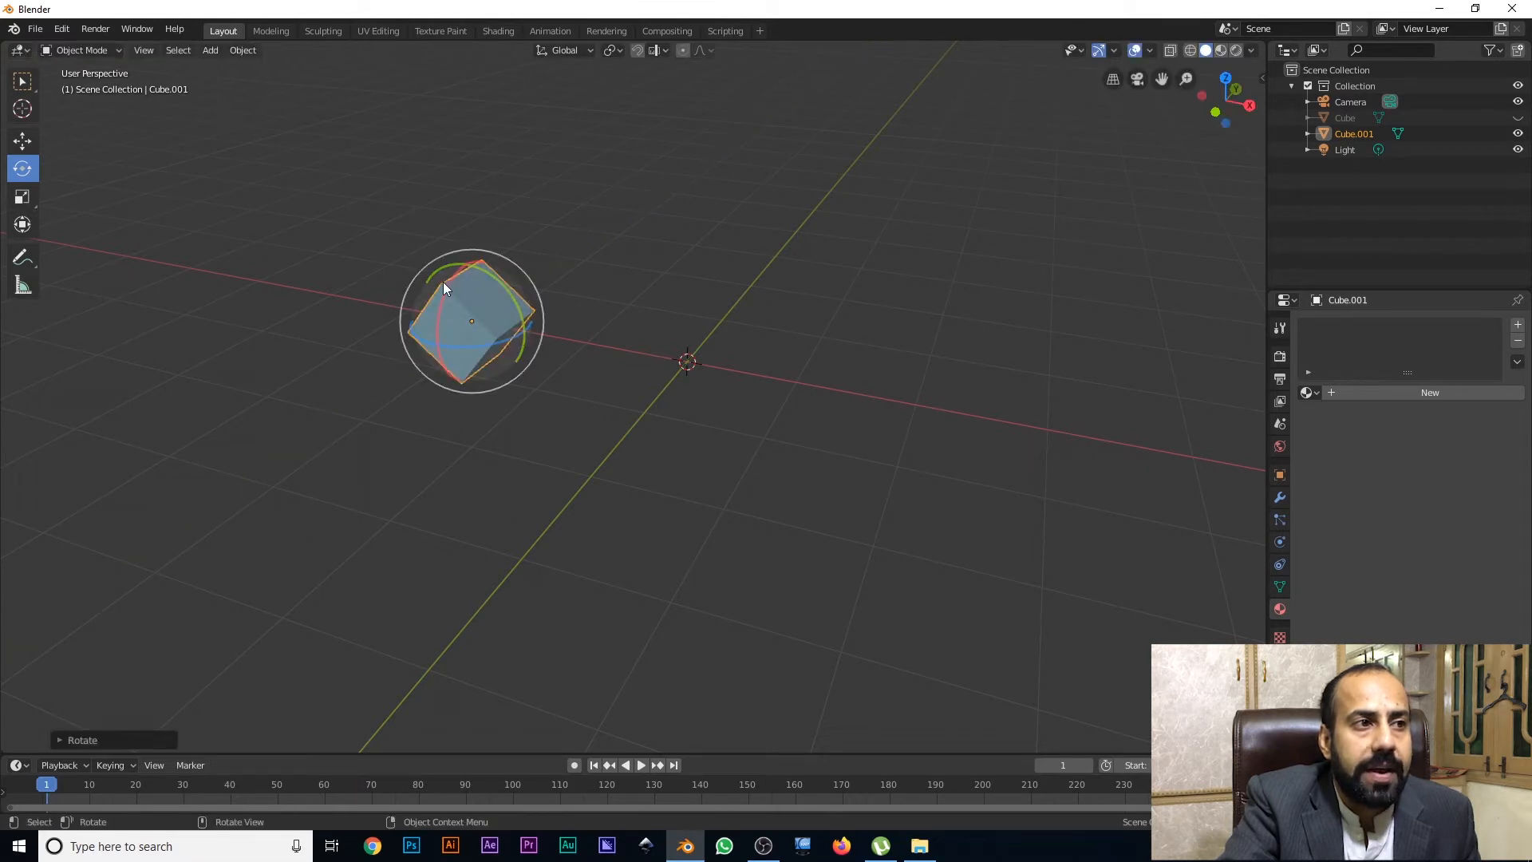
{"action": "left_click_drag", "start_coordinate": [446, 289], "coordinate": [605, 342]}
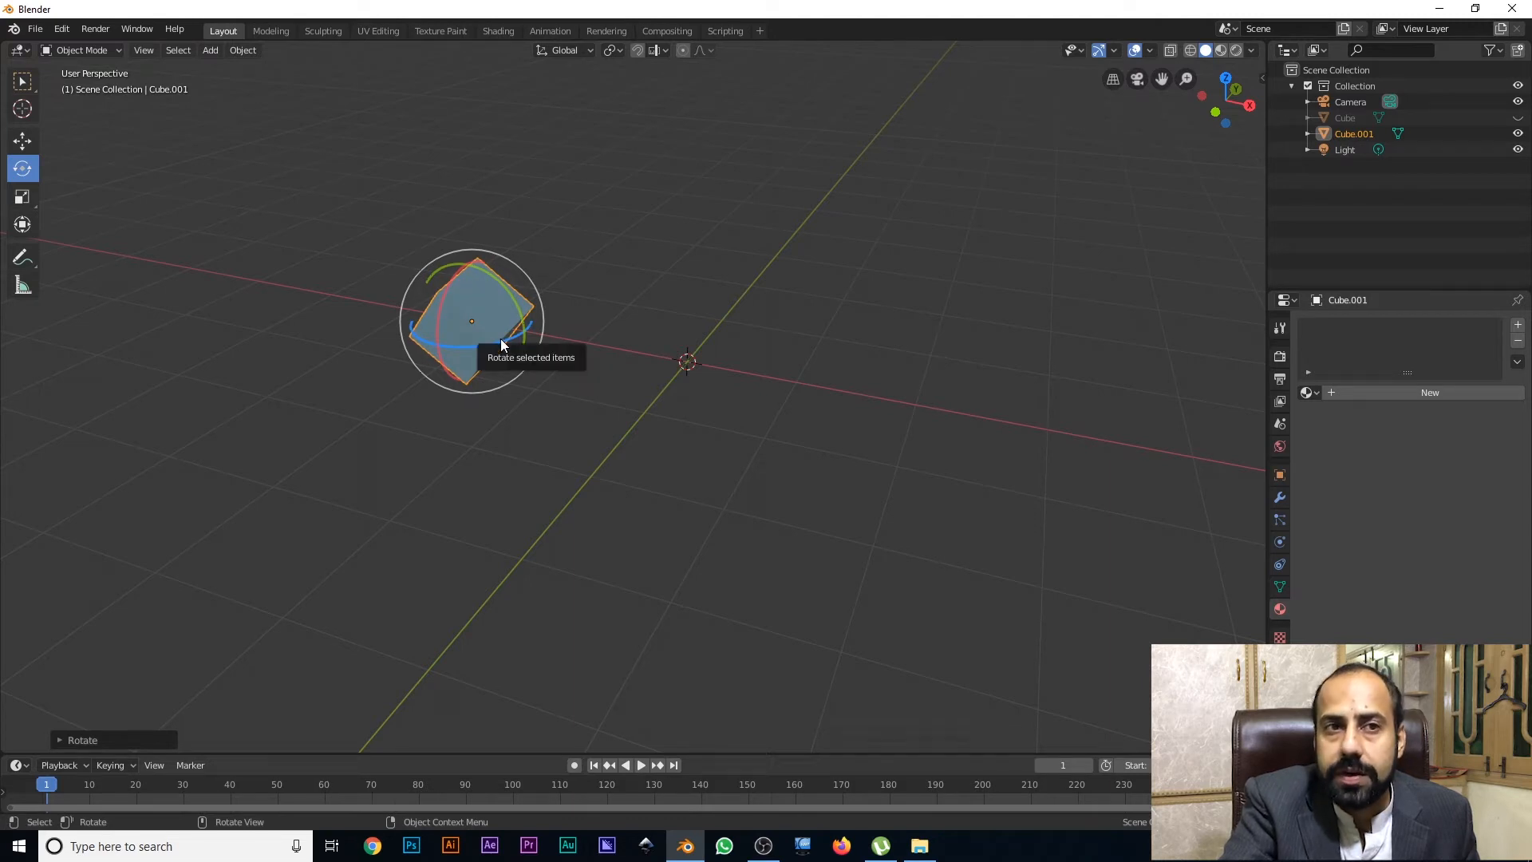
{"action": "mouse_move", "coordinate": [492, 341]}
{"action": "left_mouse_down"}
{"action": "mouse_move", "coordinate": [519, 325]}
{"action": "mouse_move", "coordinate": [470, 338]}
{"action": "mouse_move", "coordinate": [509, 253]}
{"action": "mouse_move", "coordinate": [456, 379]}
{"action": "mouse_move", "coordinate": [478, 355]}
{"action": "mouse_move", "coordinate": [537, 356]}
{"action": "mouse_move", "coordinate": [571, 290]}
{"action": "mouse_move", "coordinate": [552, 332]}
{"action": "mouse_move", "coordinate": [478, 323]}
{"action": "left_mouse_up"}
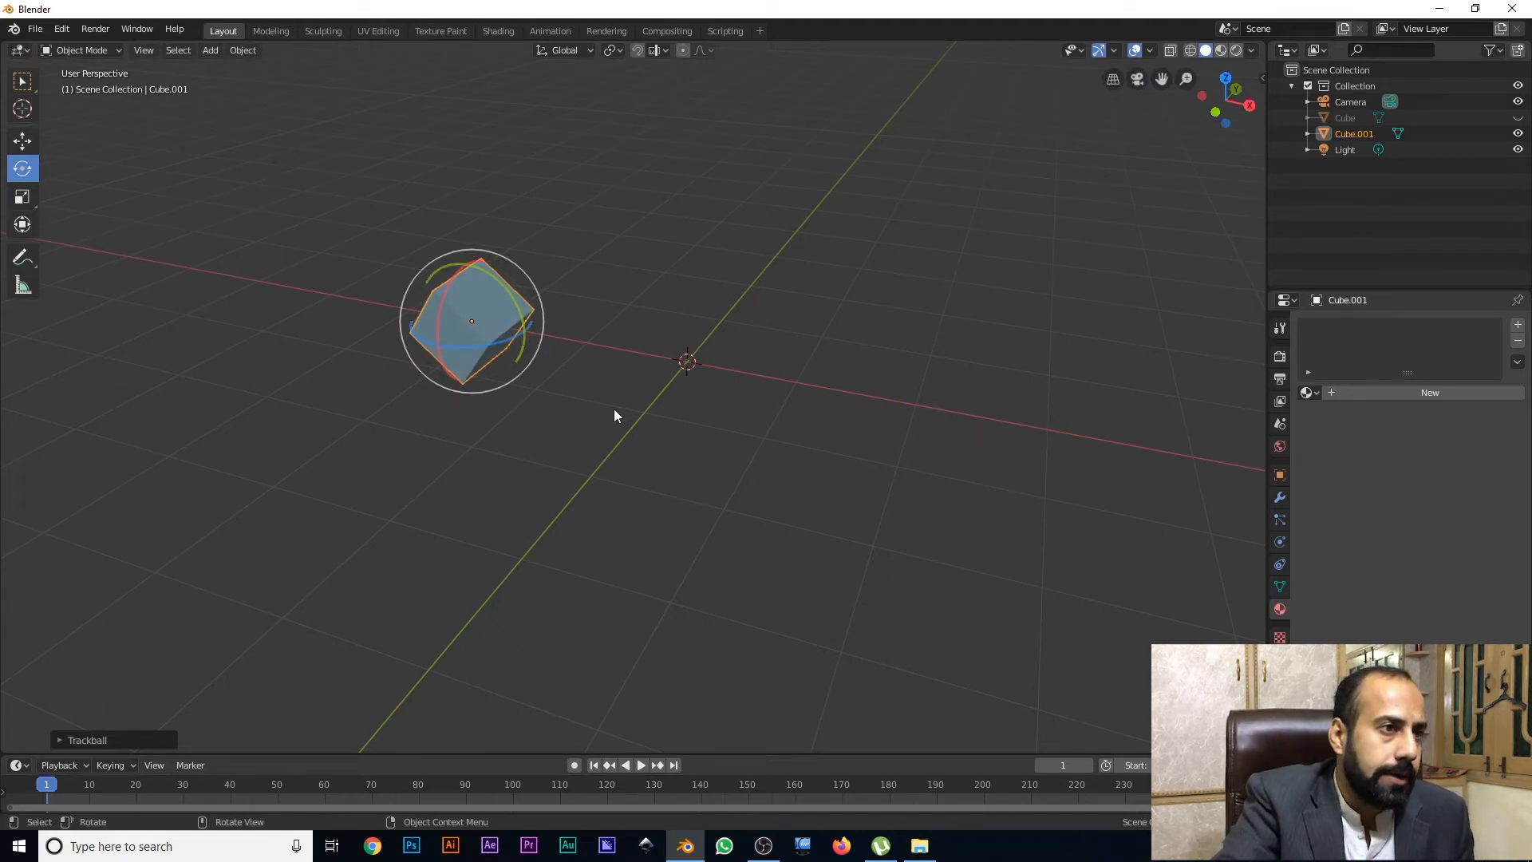
Delete the small cube and add a new mesh cube at the 3D cursor.
{"action": "key", "text": "x"}
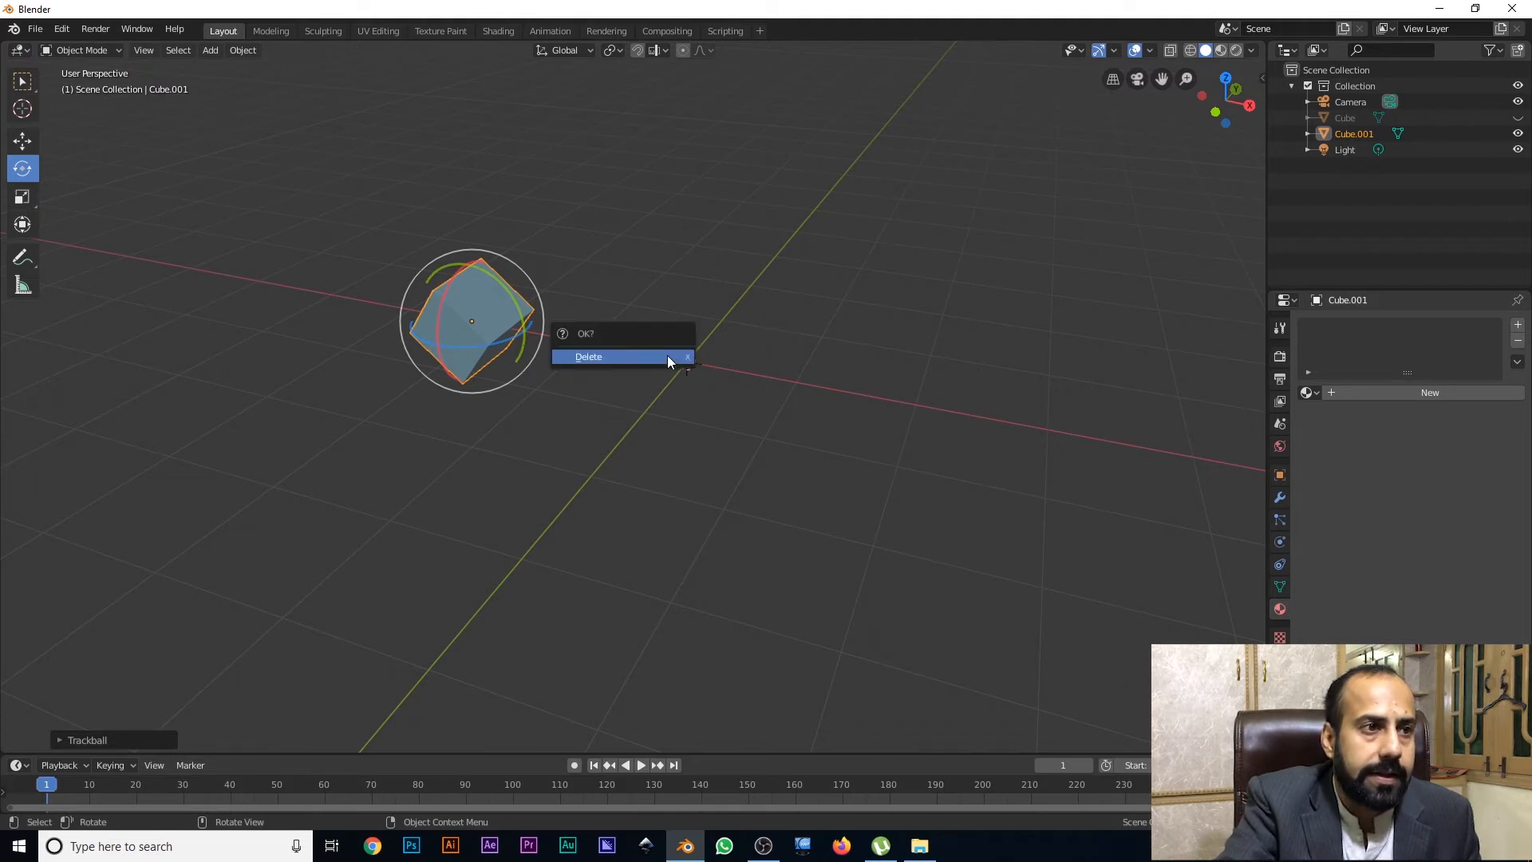
{"action": "left_click", "coordinate": [667, 356]}
{"action": "key", "text": "shift+a"}
{"action": "mouse_move", "coordinate": [667, 355]}
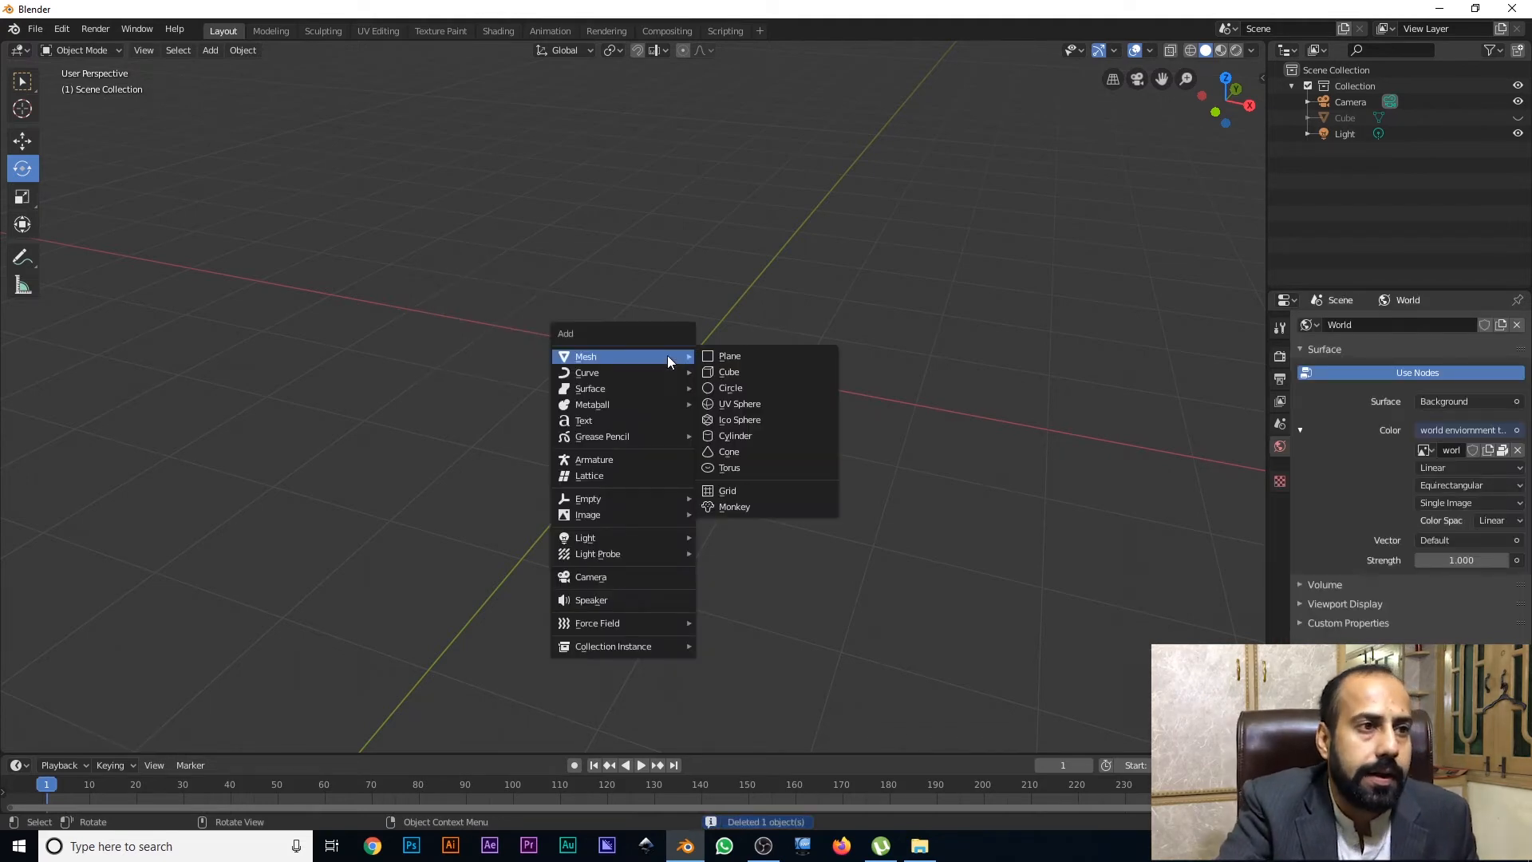
{"action": "left_click", "coordinate": [713, 370]}
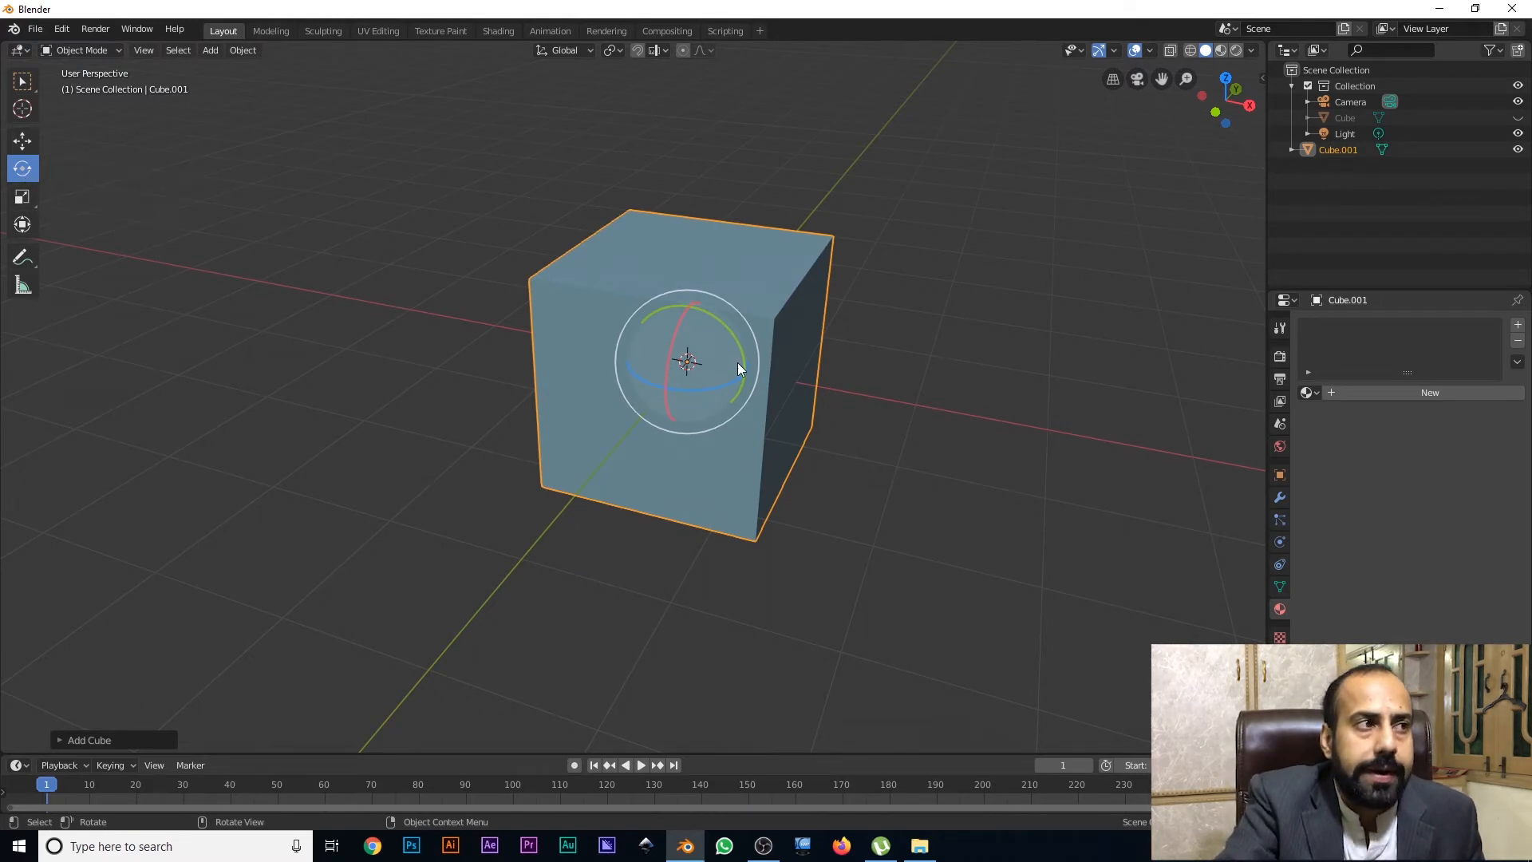
Try the Scale tool's handles on the new cube, and enlarge it uniformly to an edge length of about 2.15 m.
{"action": "left_click", "coordinate": [22, 196]}
{"action": "mouse_move", "coordinate": [753, 367]}
{"action": "left_mouse_down"}
{"action": "mouse_move", "coordinate": [839, 382]}
{"action": "mouse_move", "coordinate": [774, 387]}
{"action": "left_mouse_up"}
{"action": "left_click_drag", "start_coordinate": [710, 341], "coordinate": [689, 243]}
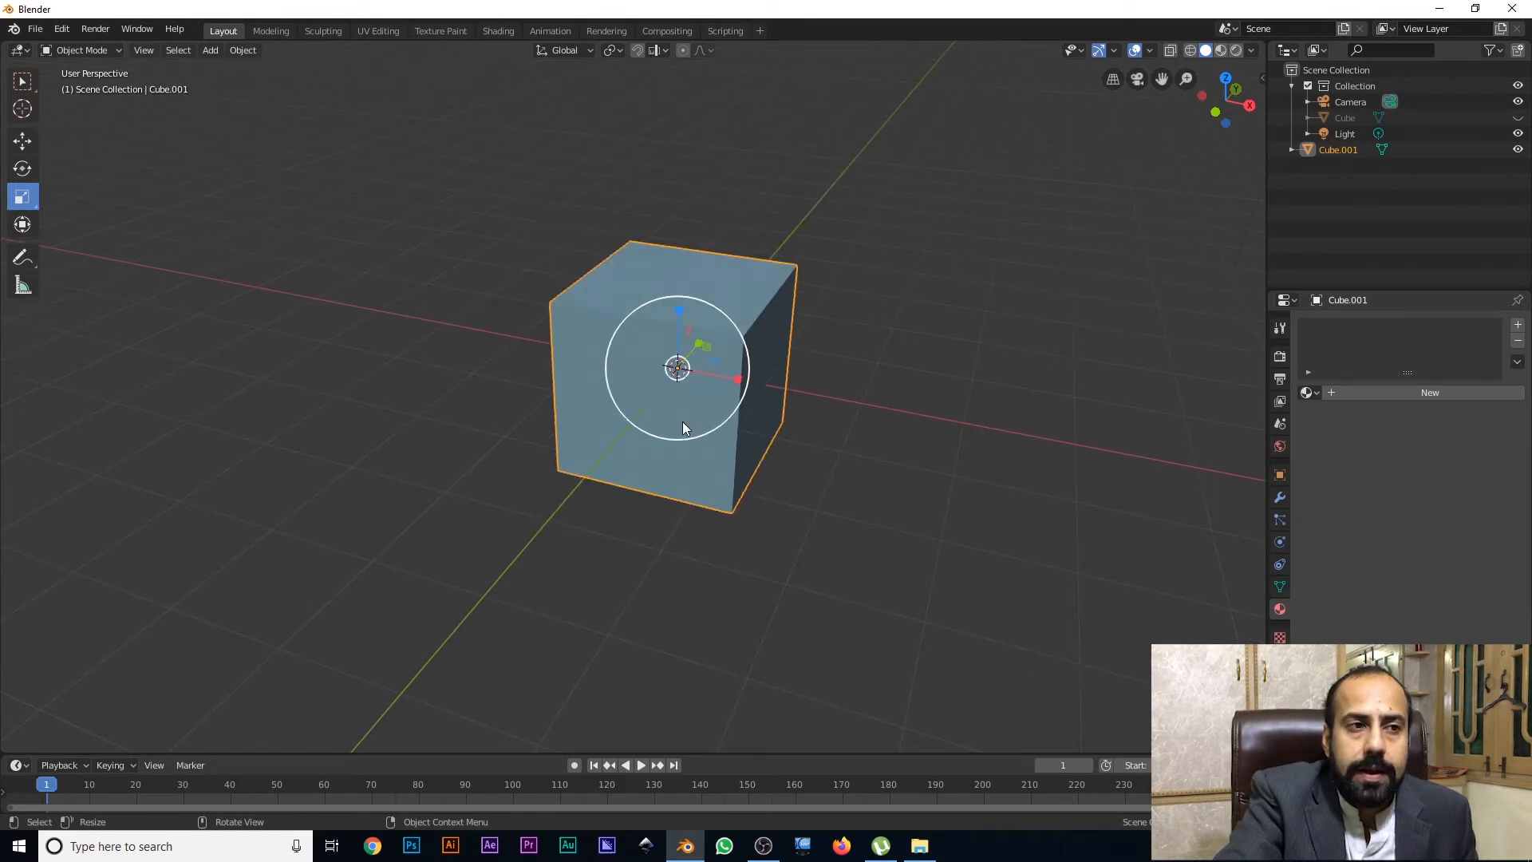
{"action": "key", "text": "s"}
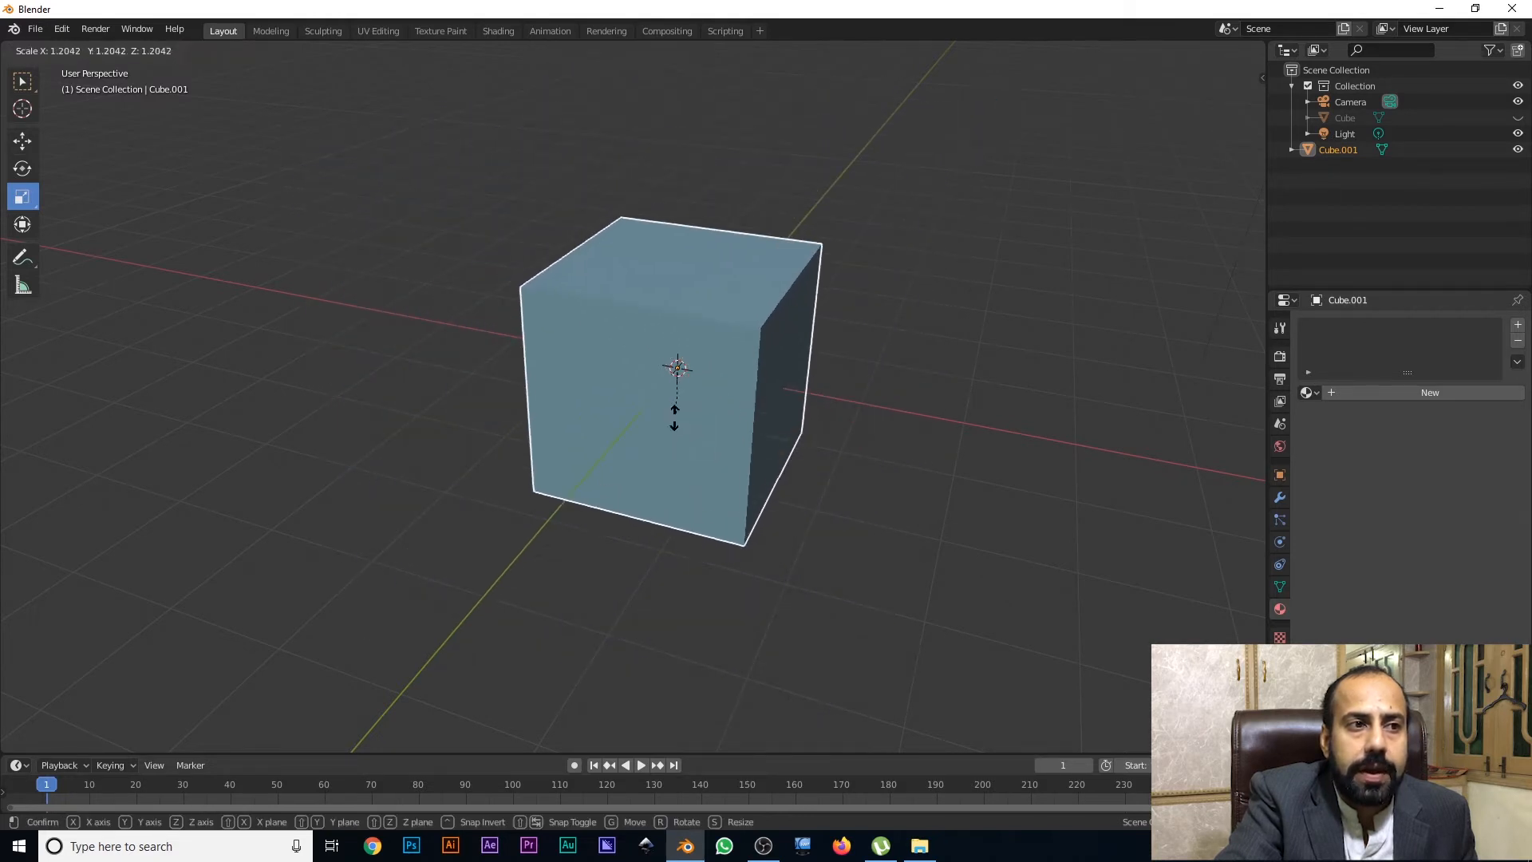
{"action": "left_click", "coordinate": [678, 433]}
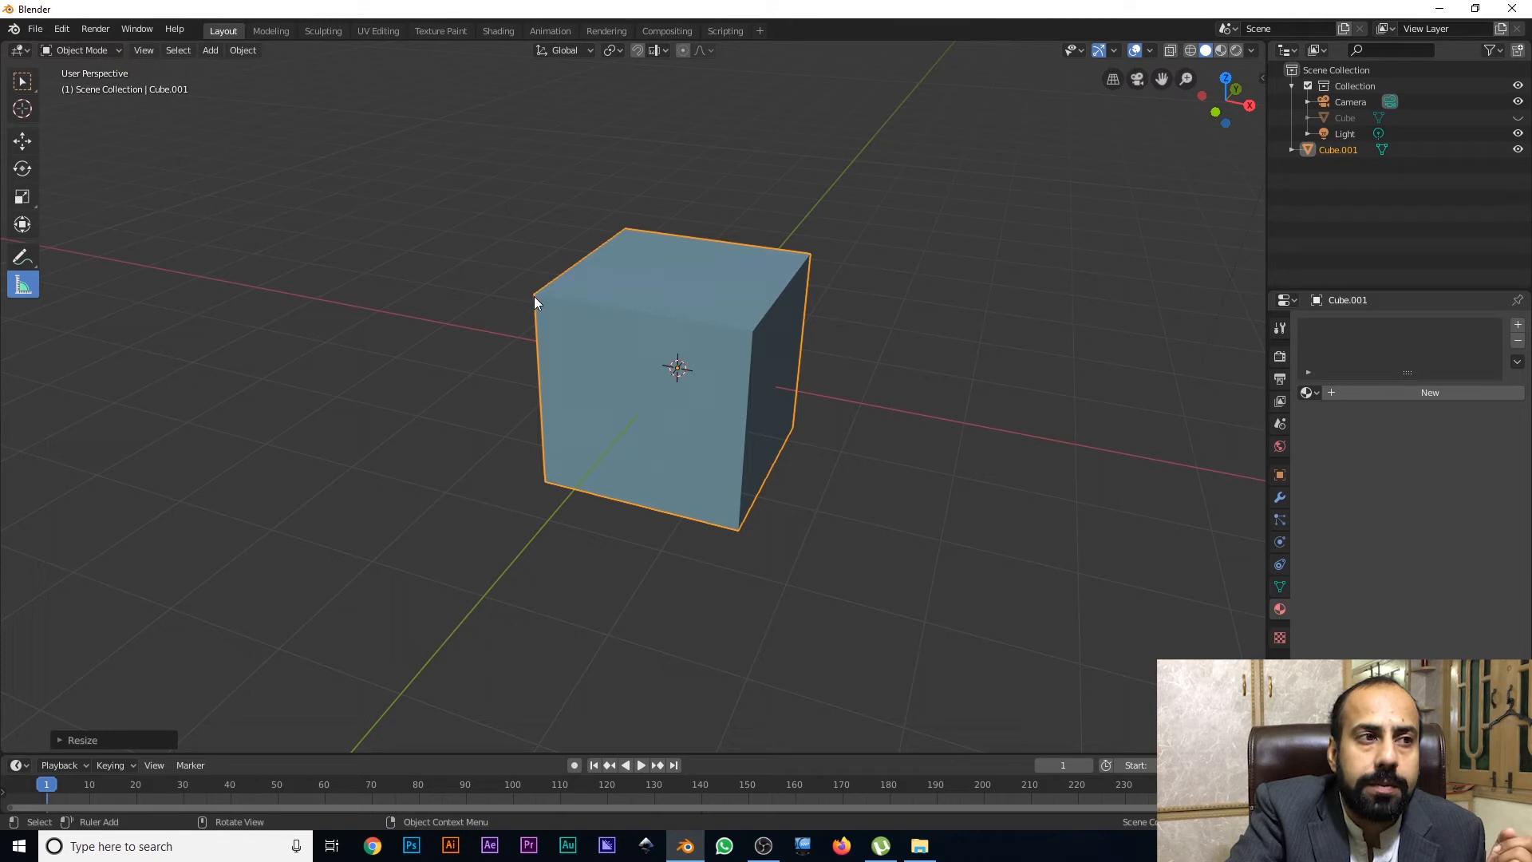
Measure the cube's upper front edge from corner to corner and inspect the ruler from another angle.
{"action": "left_click_drag", "start_coordinate": [537, 292], "coordinate": [751, 332]}
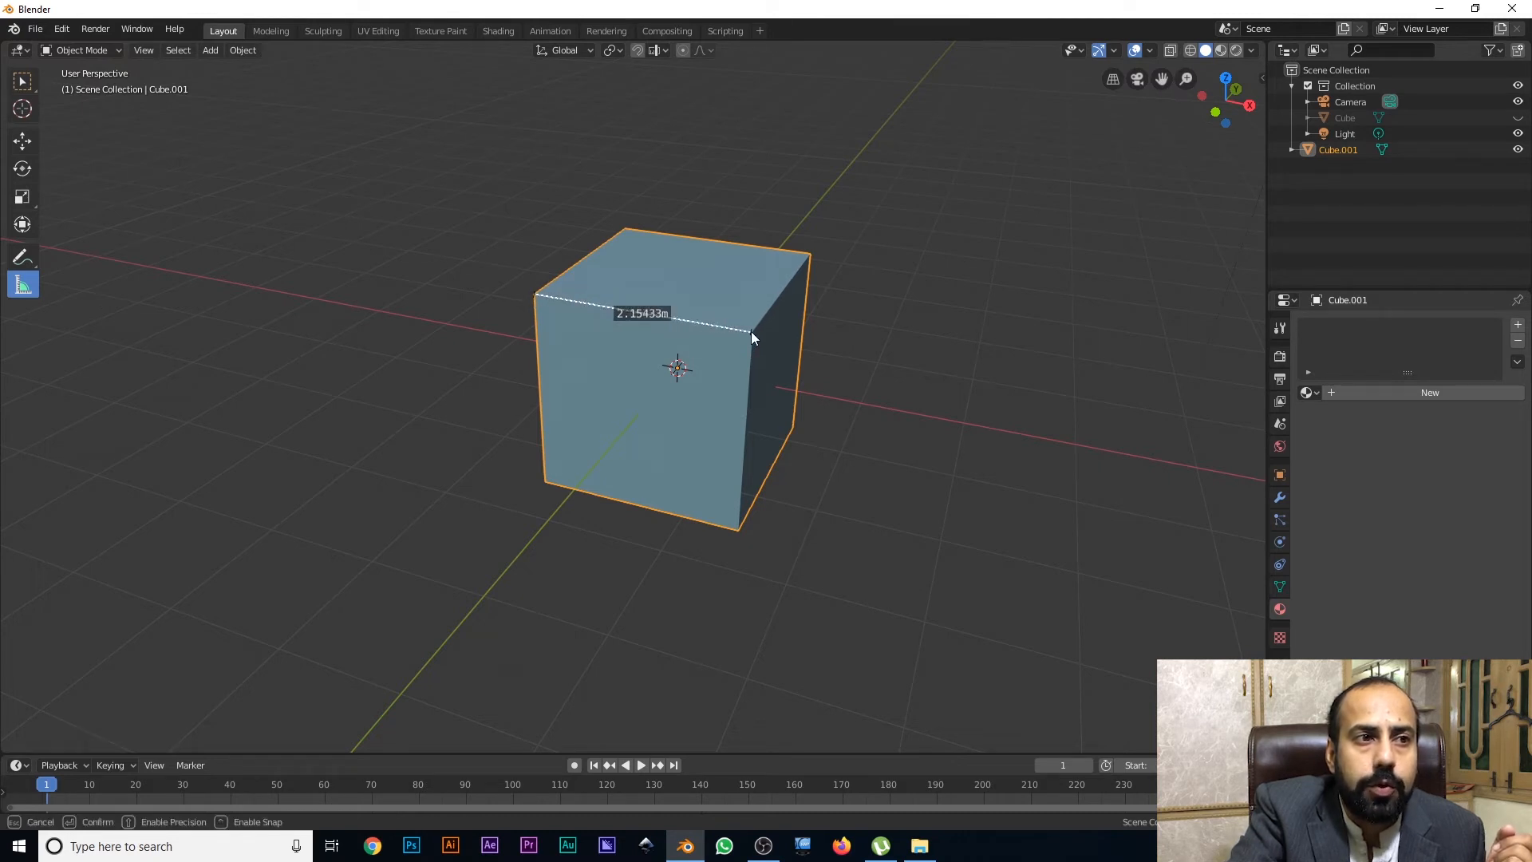
{"action": "left_click_drag", "start_coordinate": [750, 331], "coordinate": [751, 331]}
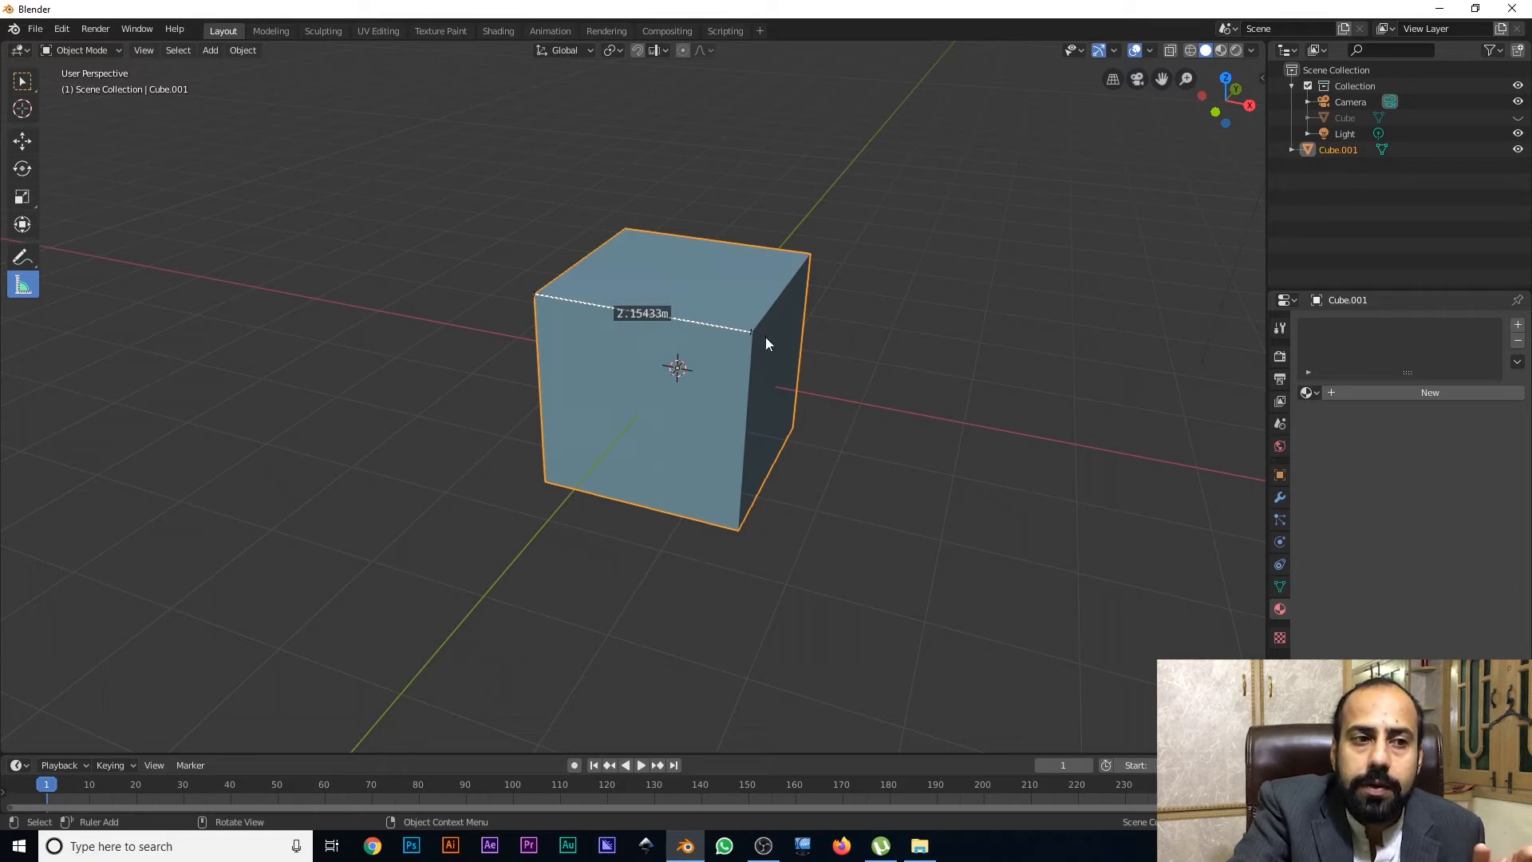
{"action": "middle_click_drag", "start_coordinate": [753, 362], "coordinate": [926, 393]}
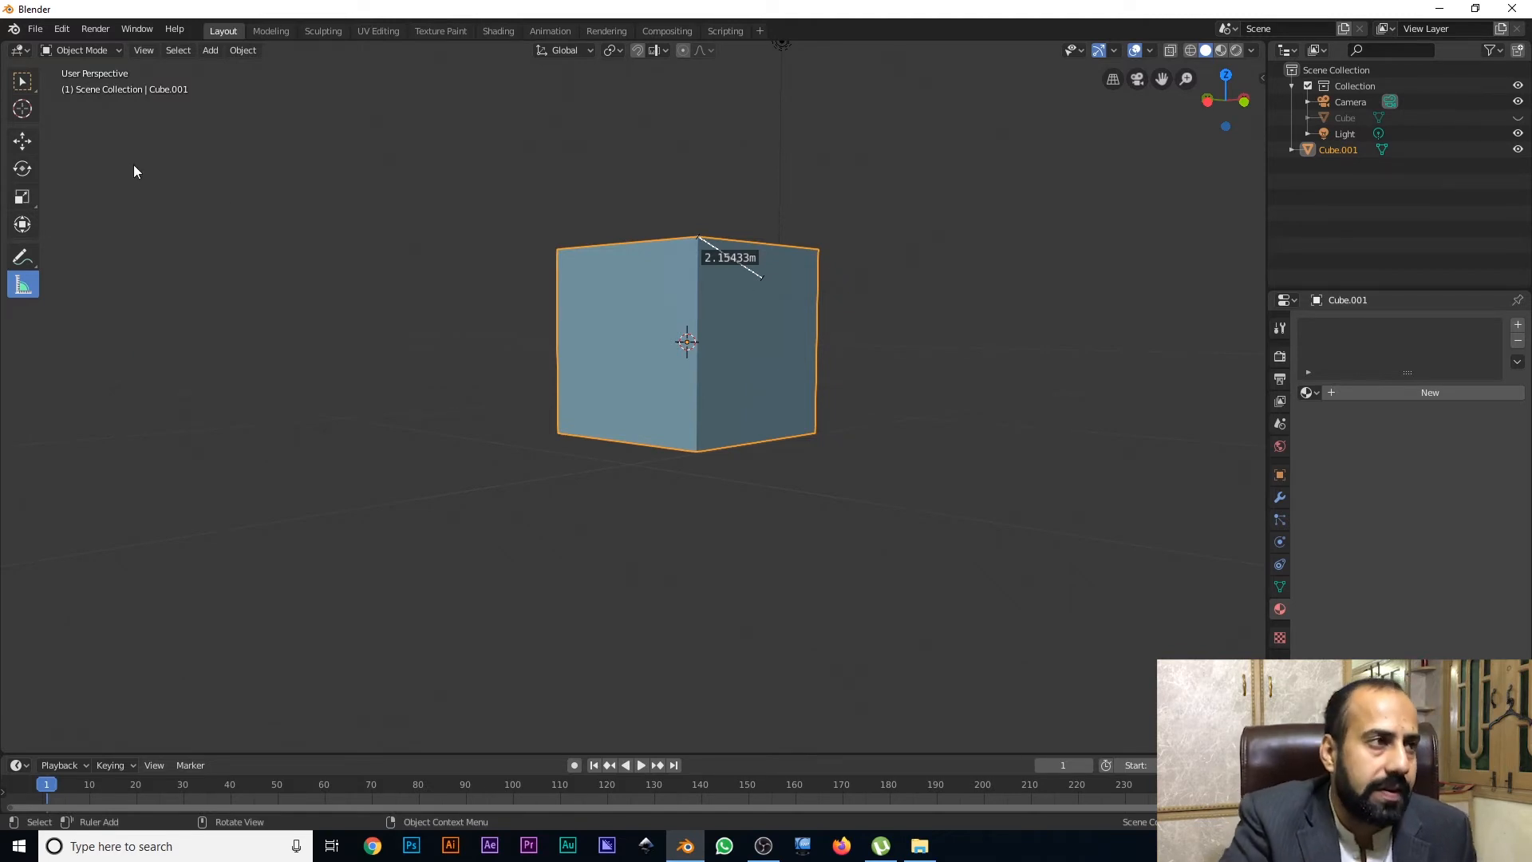
{"action": "middle_click_drag", "start_coordinate": [678, 307], "coordinate": [735, 374]}
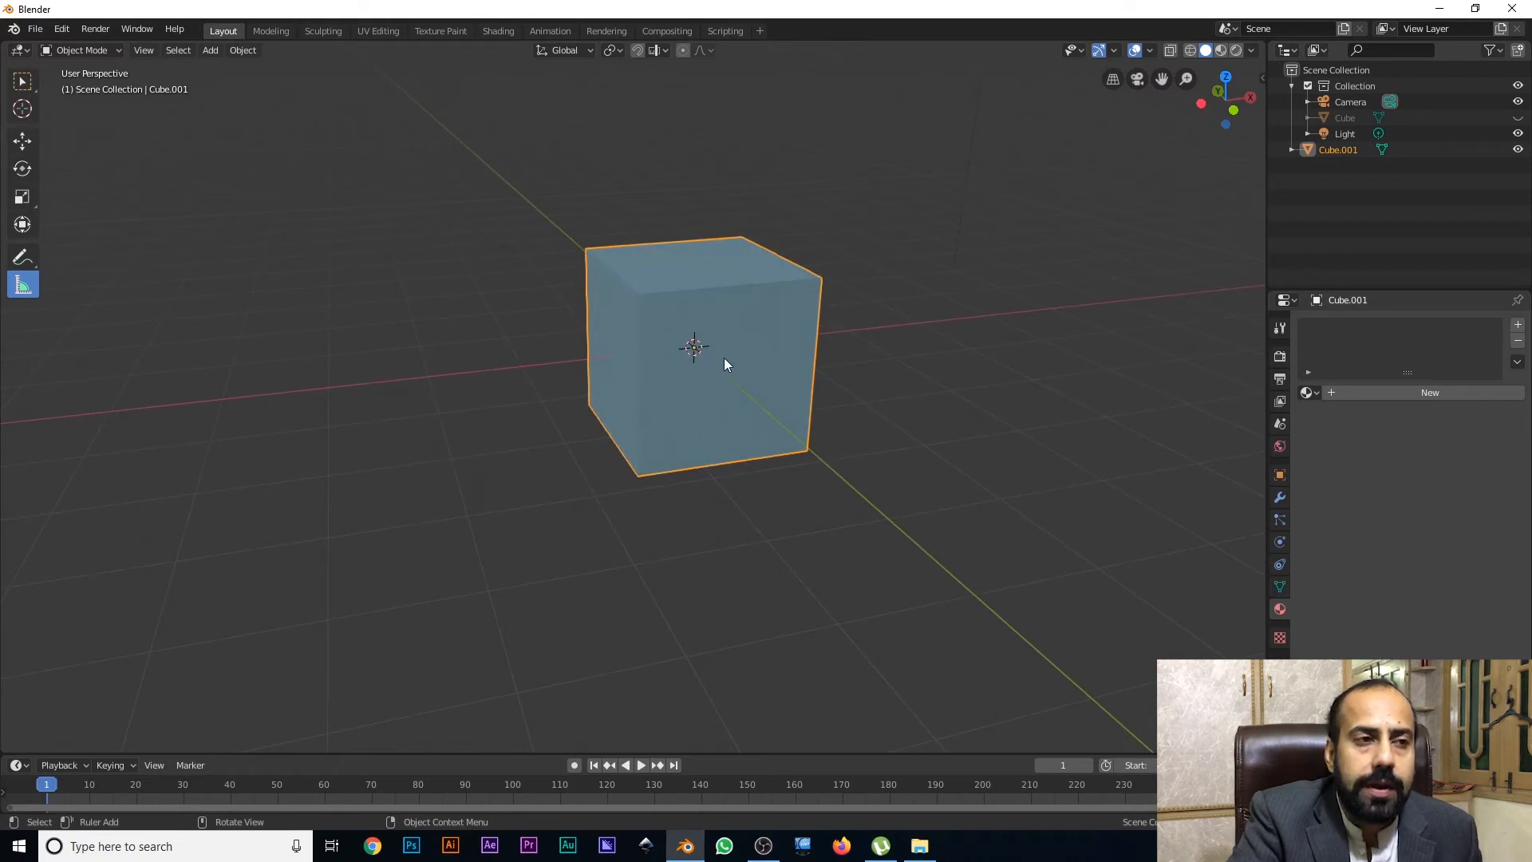
Try the Move, Rotate and Scale transforms on the cube, cancelling each one.
{"action": "scroll", "coordinate": [718, 345], "scroll_direction": "up", "scroll_amount": 2}
{"action": "key", "text": "g"}
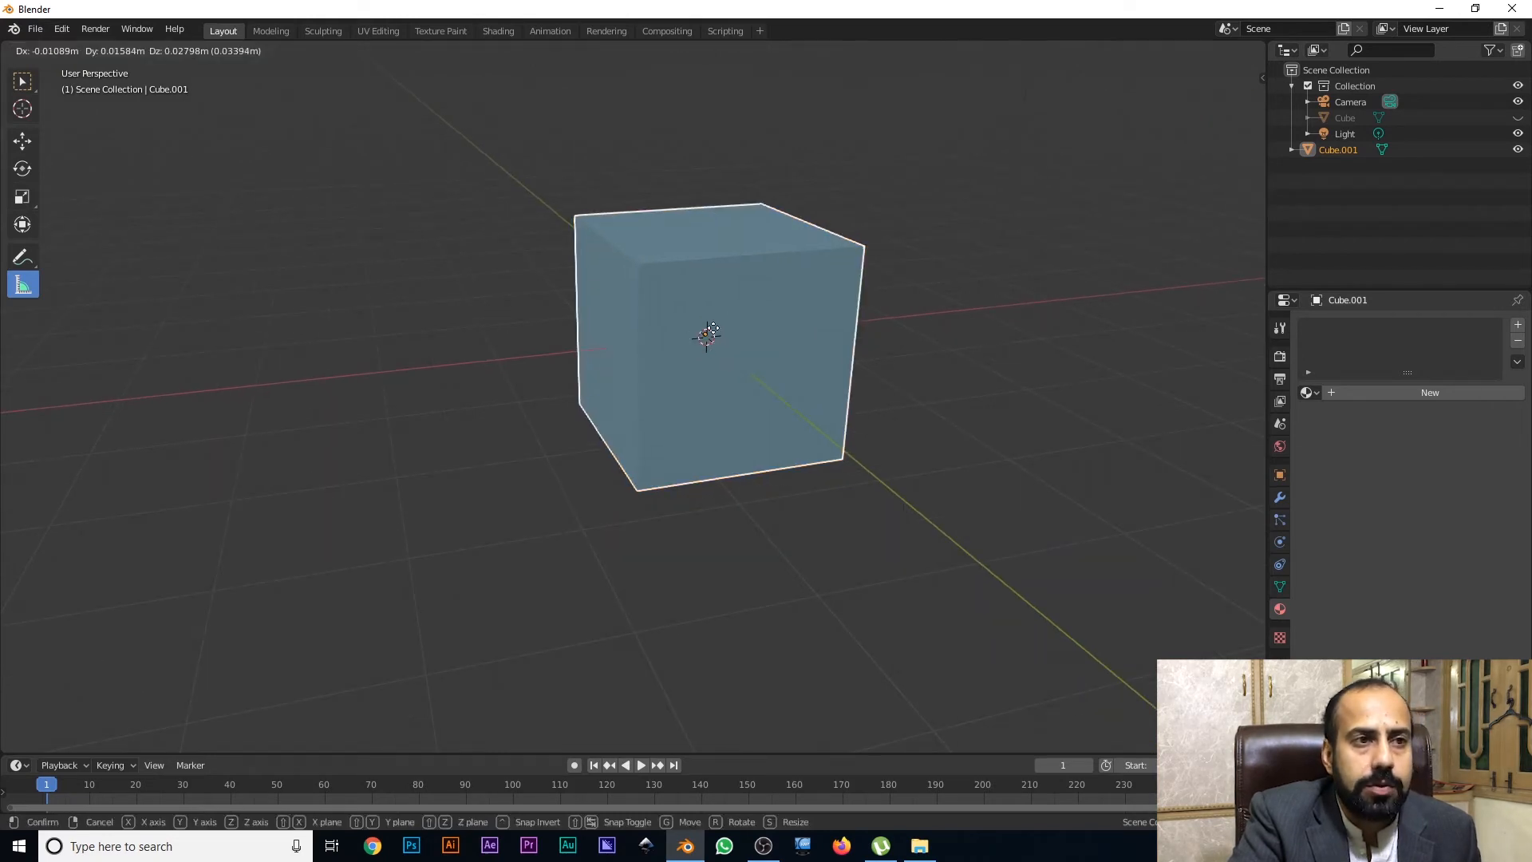
{"action": "right_click", "coordinate": [792, 333]}
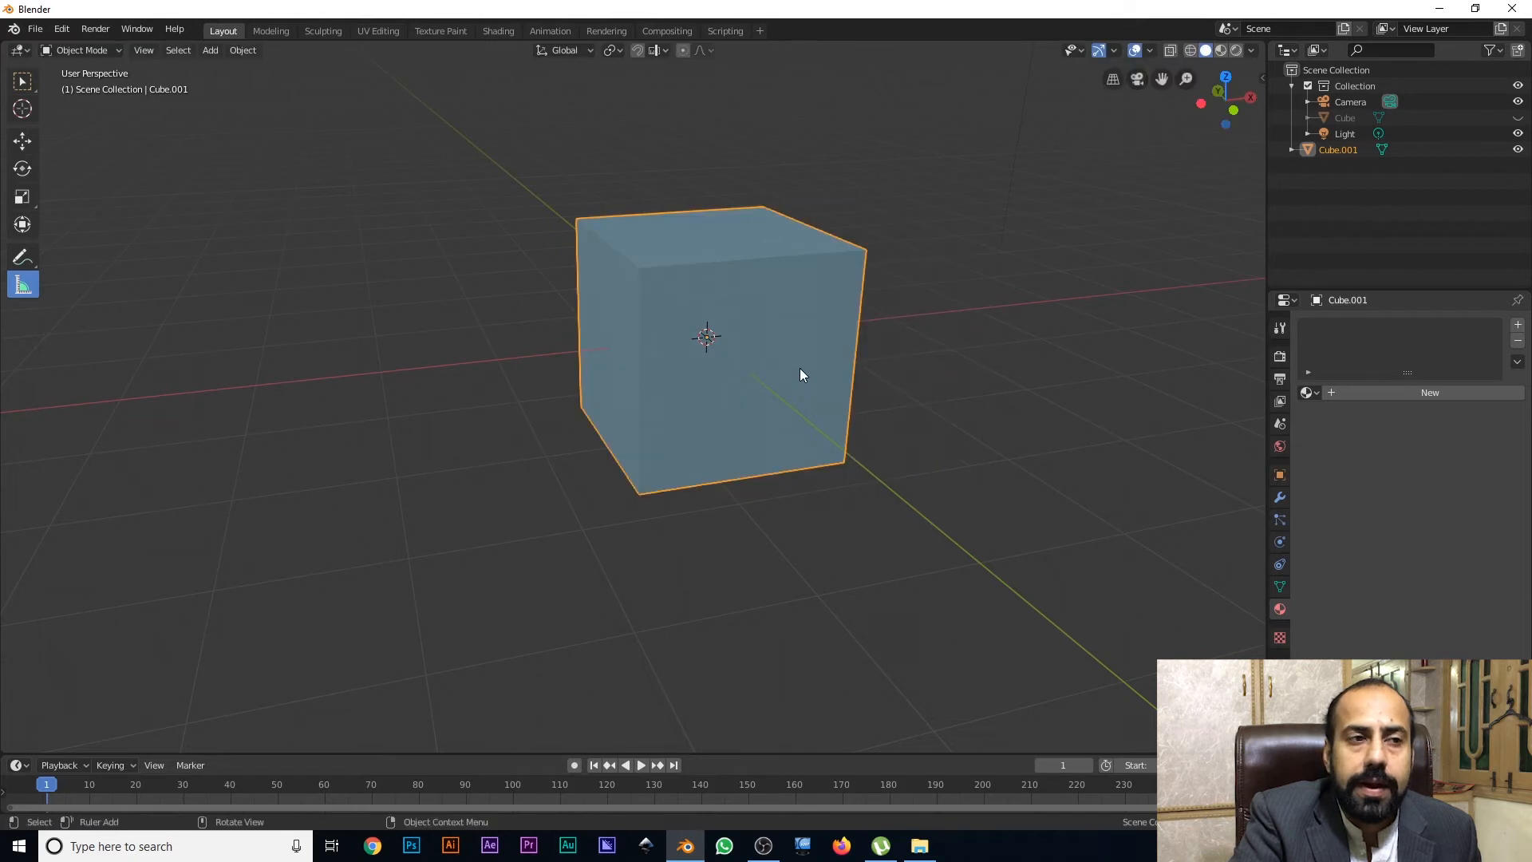
{"action": "key", "text": "r"}
{"action": "right_click", "coordinate": [846, 363]}
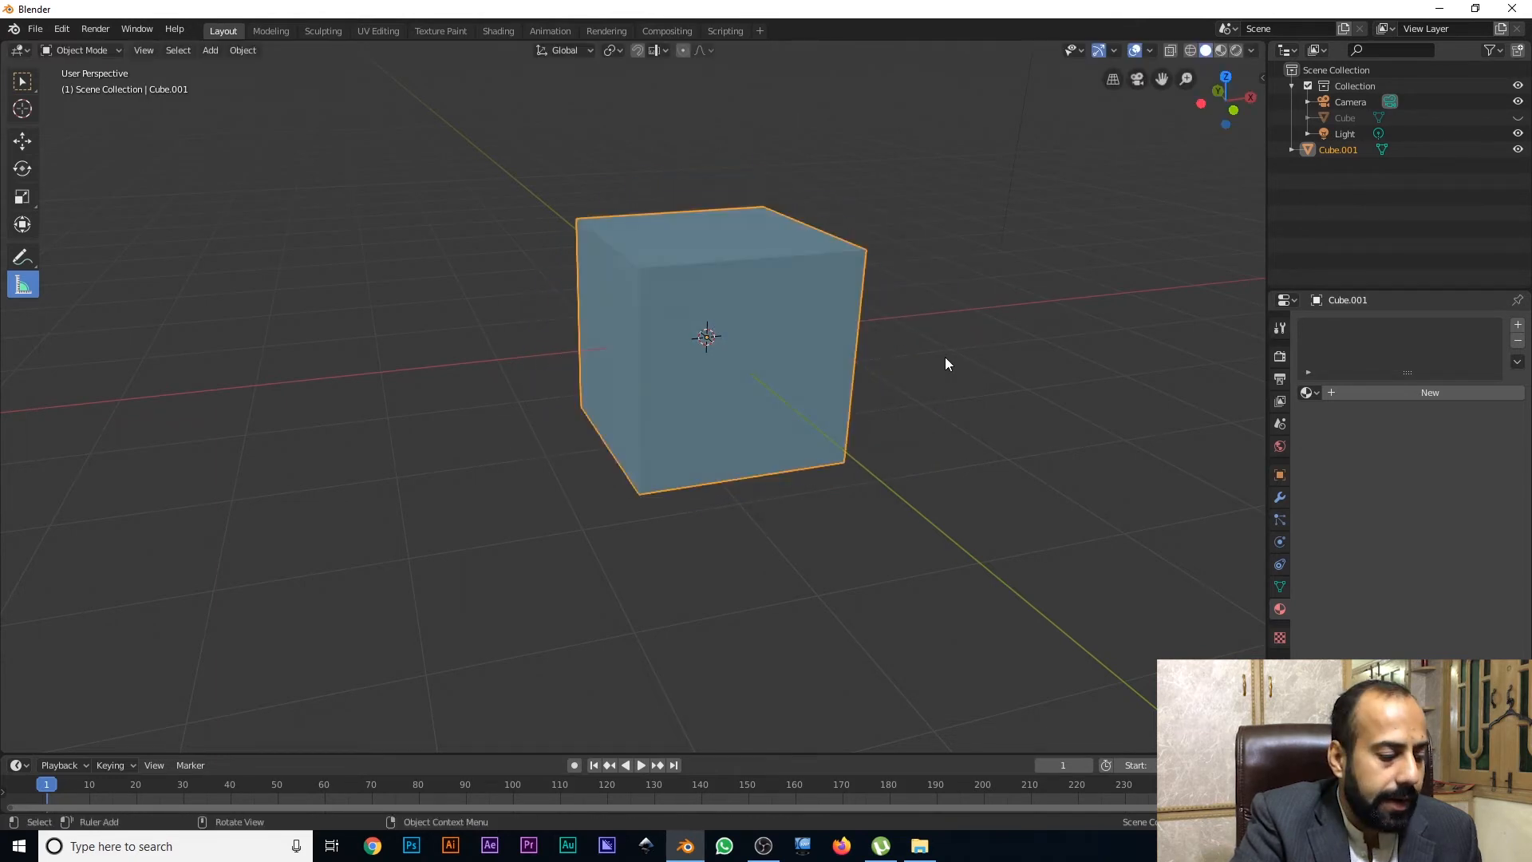
{"action": "key", "text": "s"}
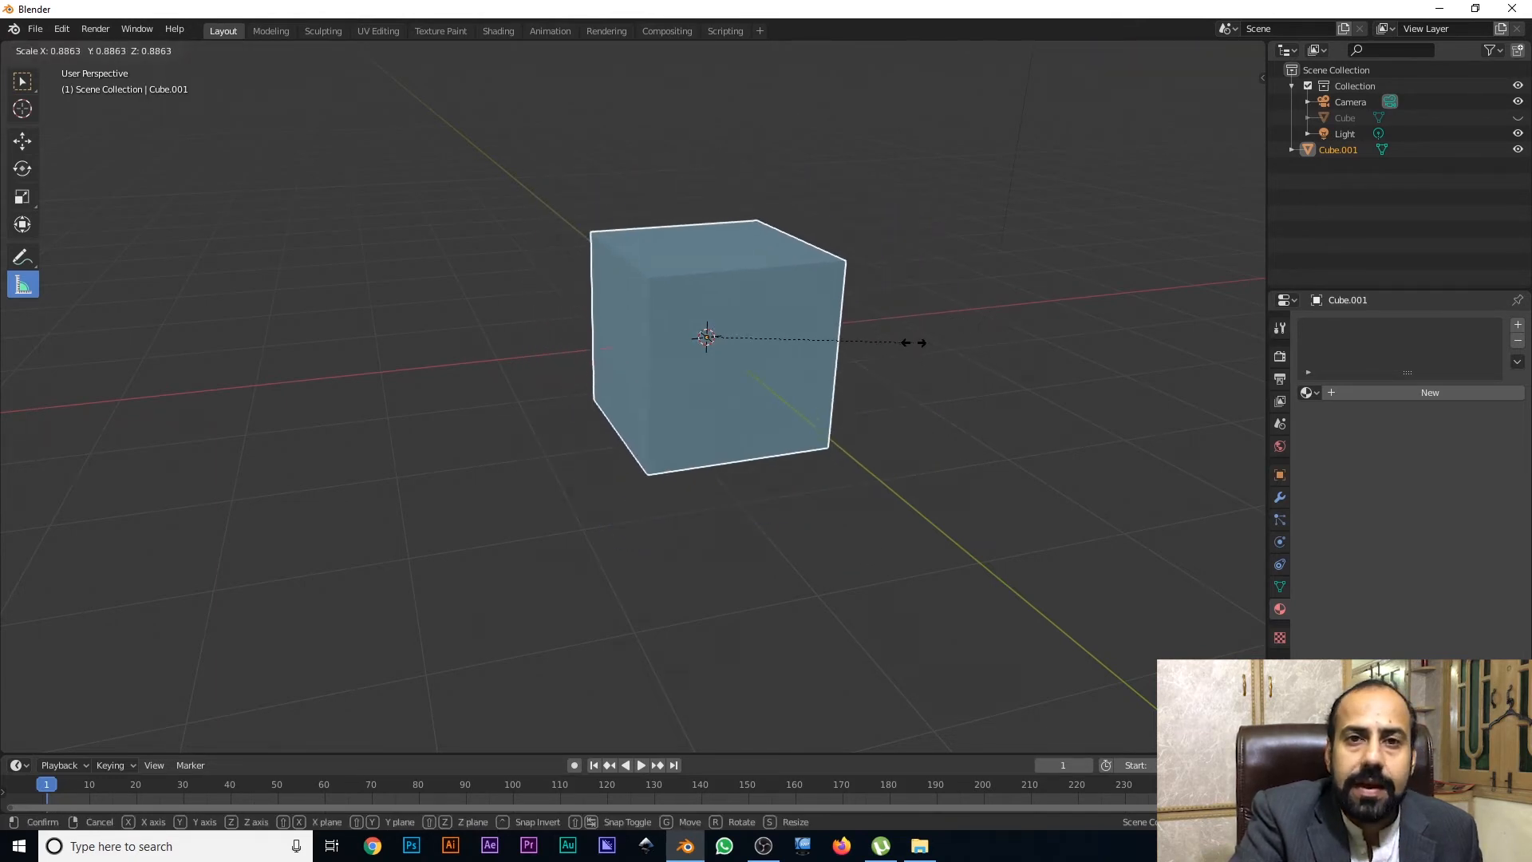
{"action": "right_click", "coordinate": [913, 342]}
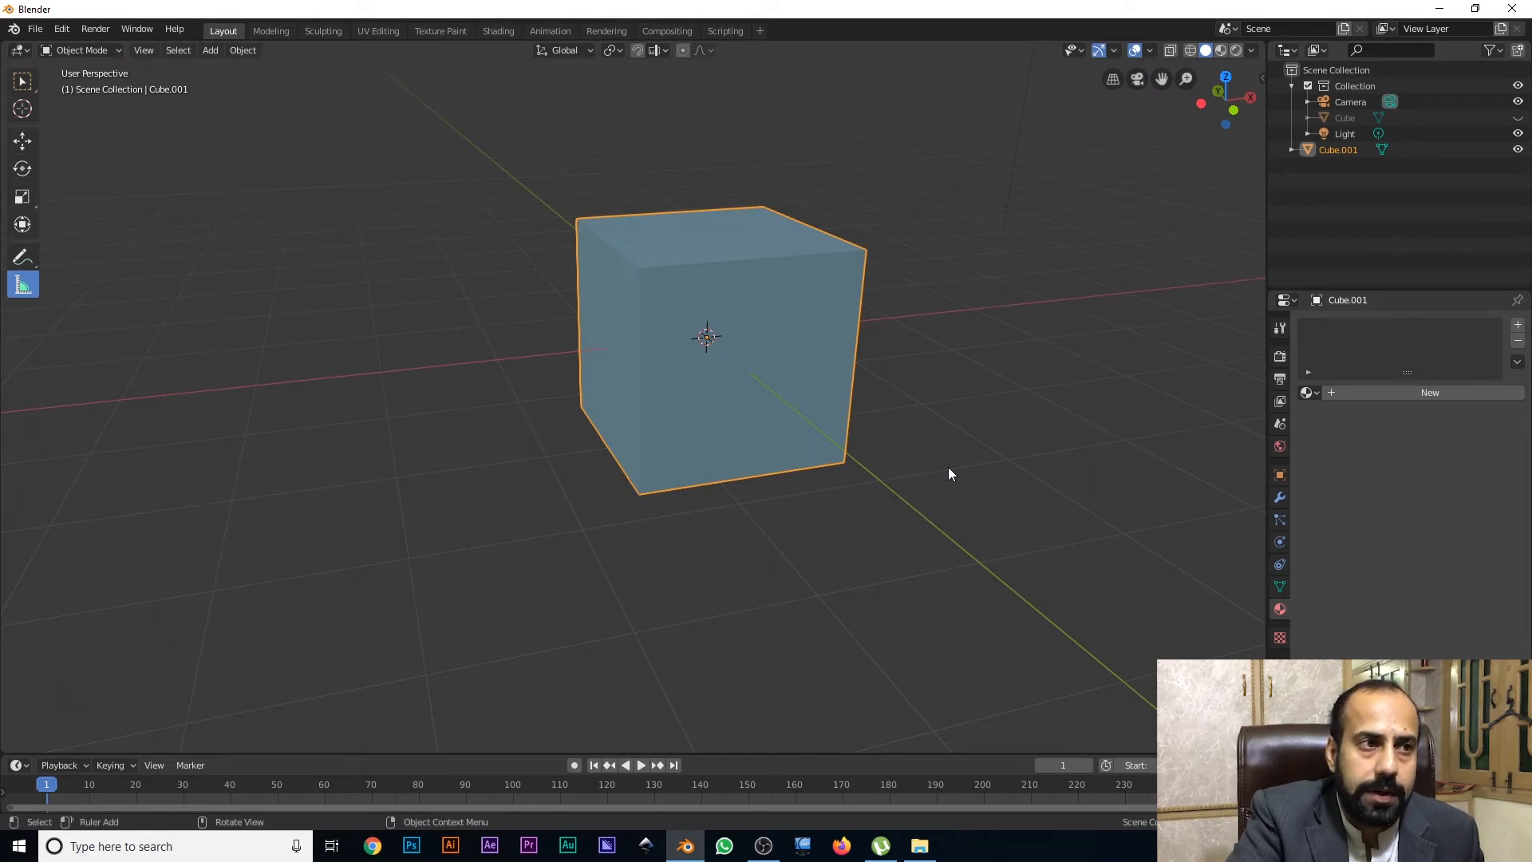
Switch the cube to Edit Mode and deselect all of its geometry.
{"action": "key", "text": "Tab"}
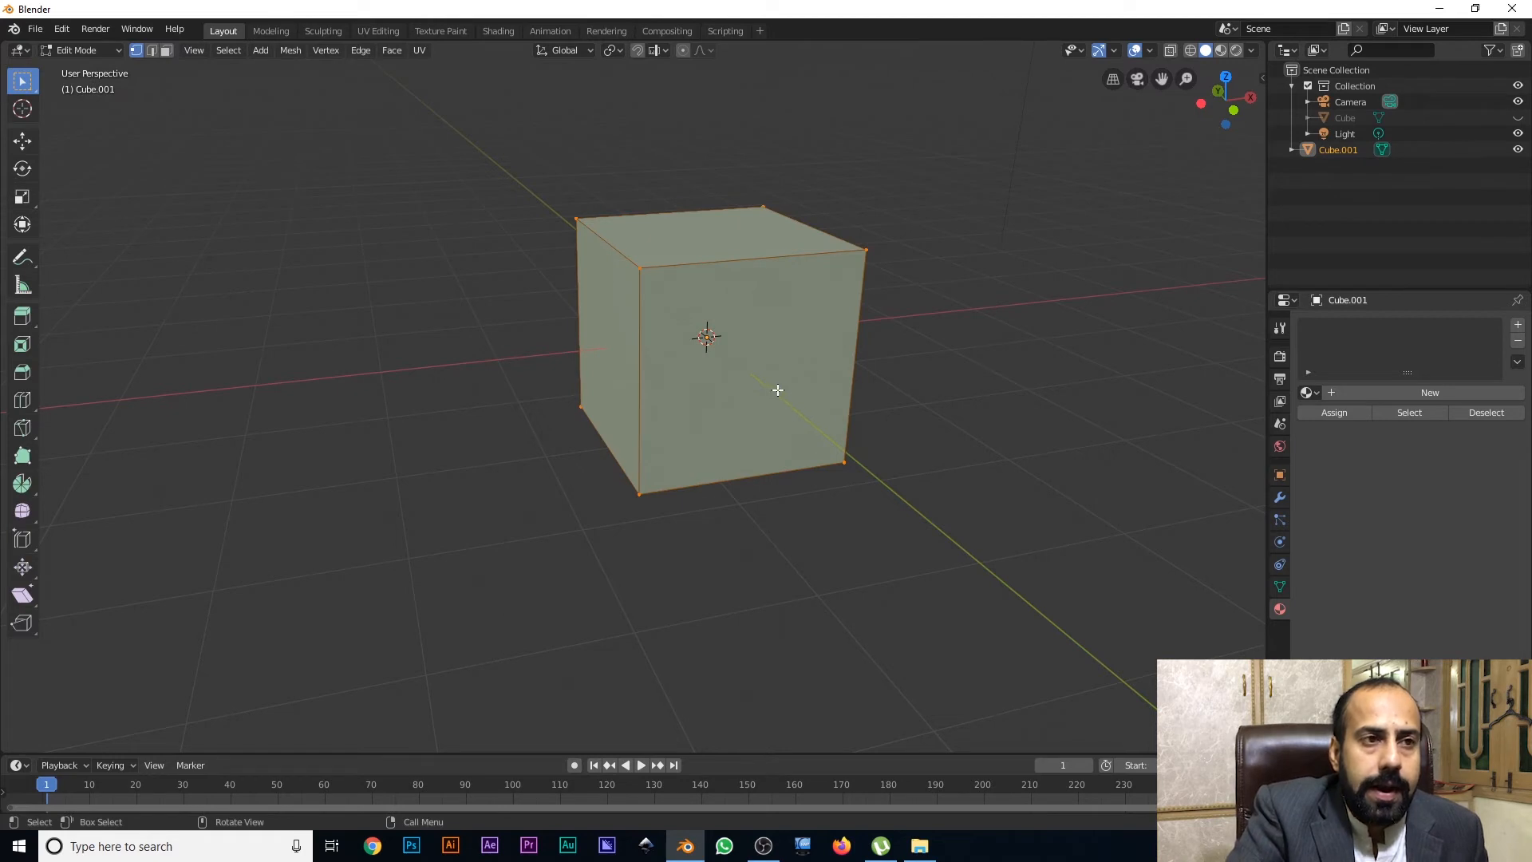
{"action": "middle_click_drag", "start_coordinate": [723, 380], "coordinate": [748, 406]}
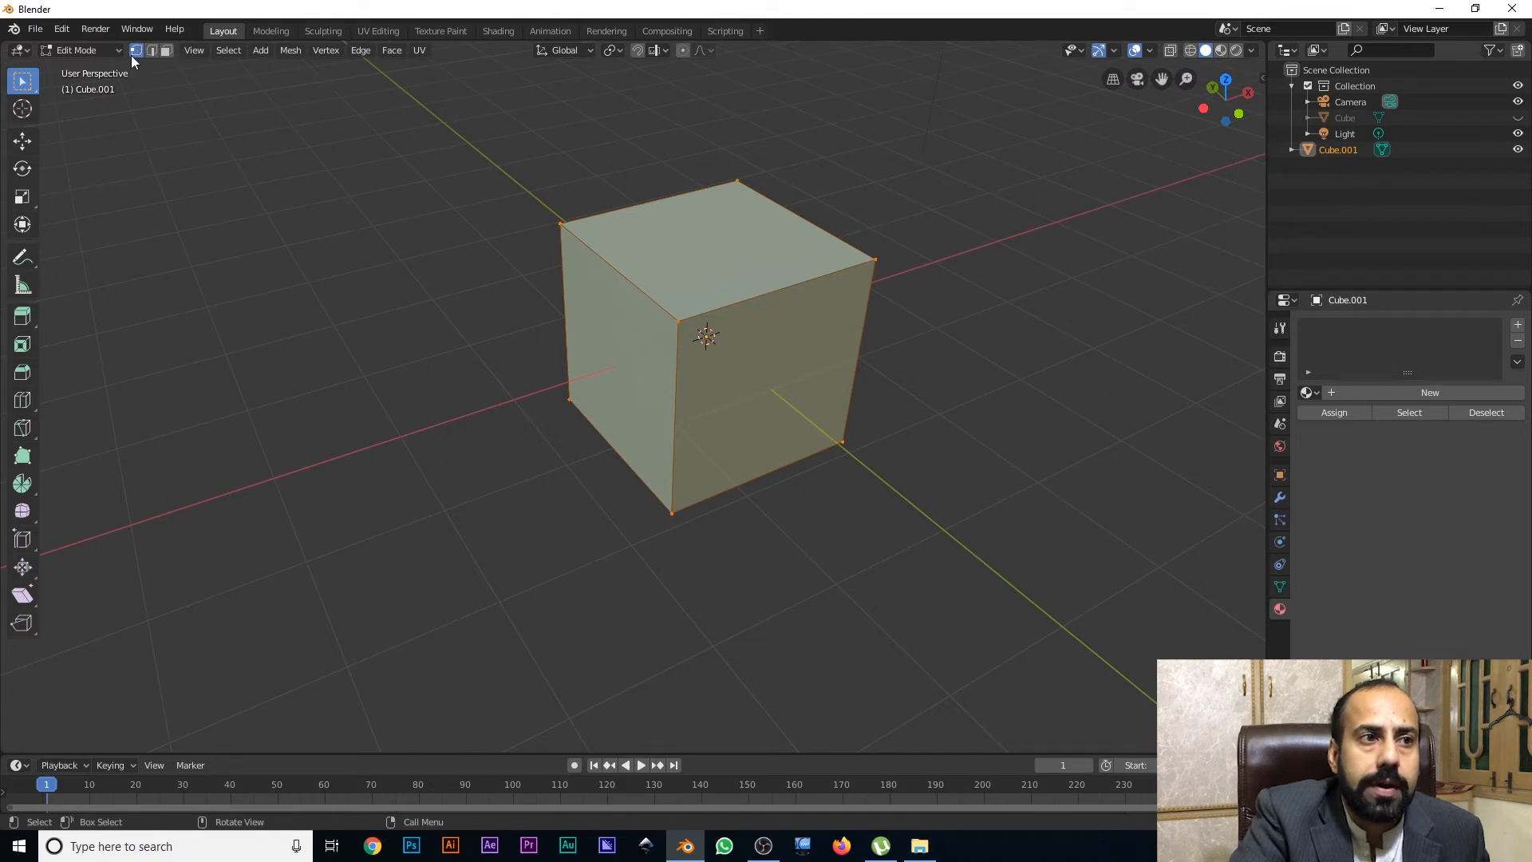
{"action": "middle_click_drag", "start_coordinate": [691, 341], "coordinate": [678, 319]}
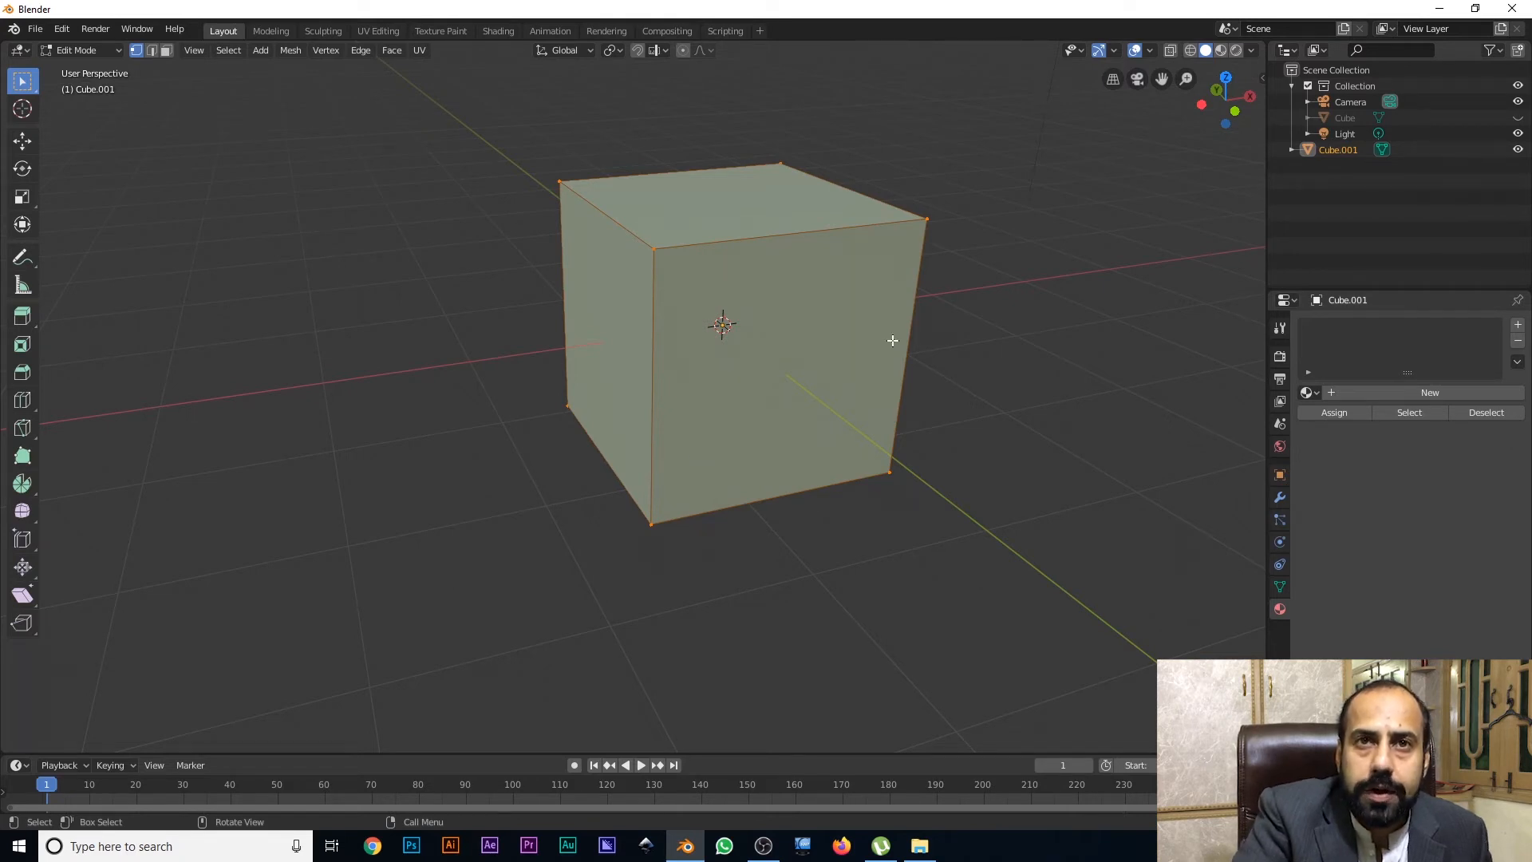
{"action": "key", "text": "a"}
{"action": "key", "text": "a"}
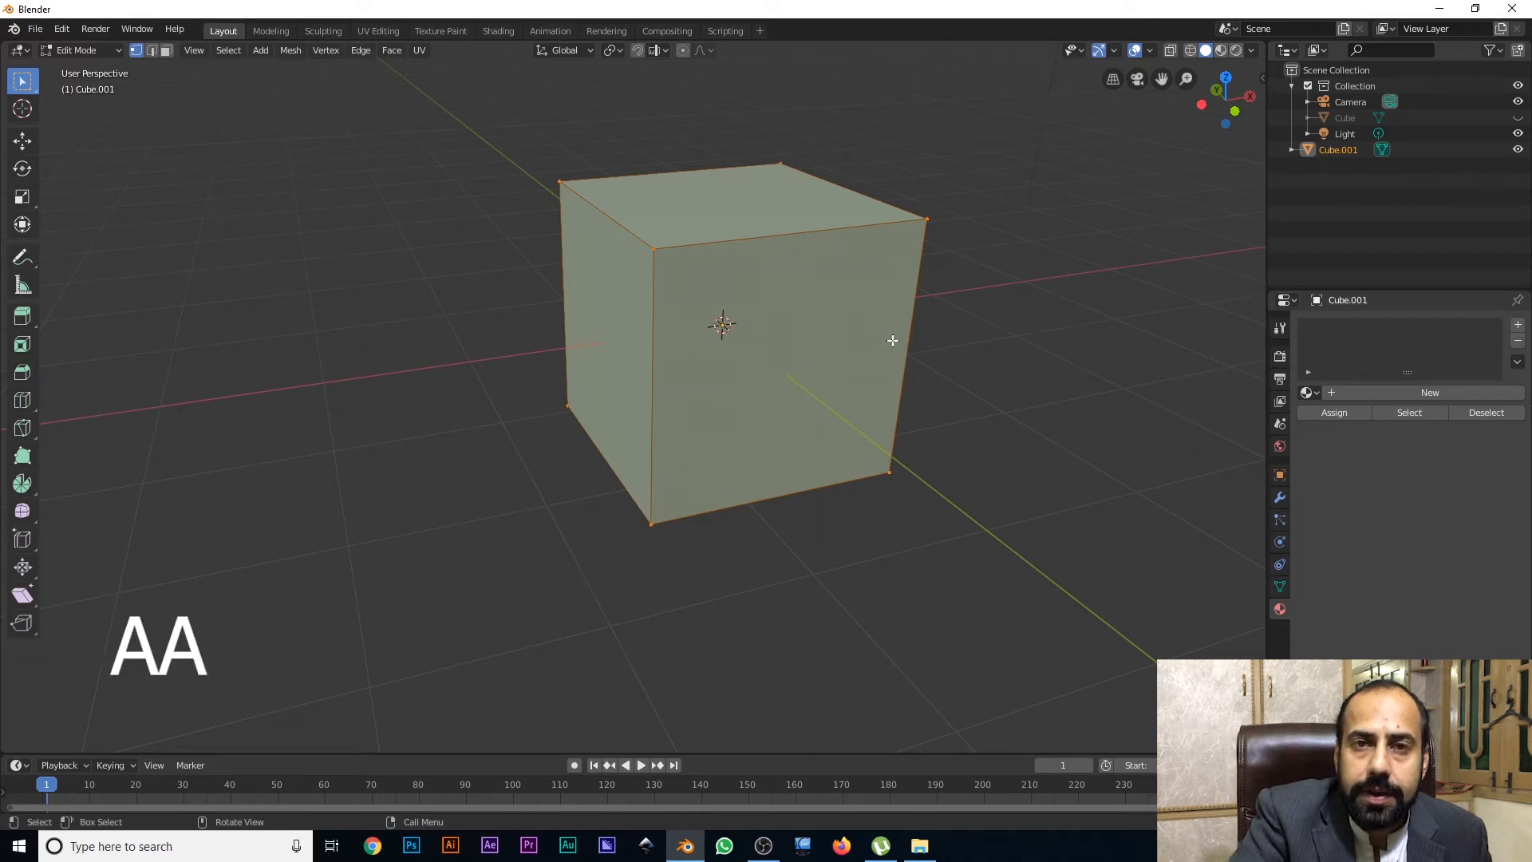
{"action": "key", "text": "alt+a"}
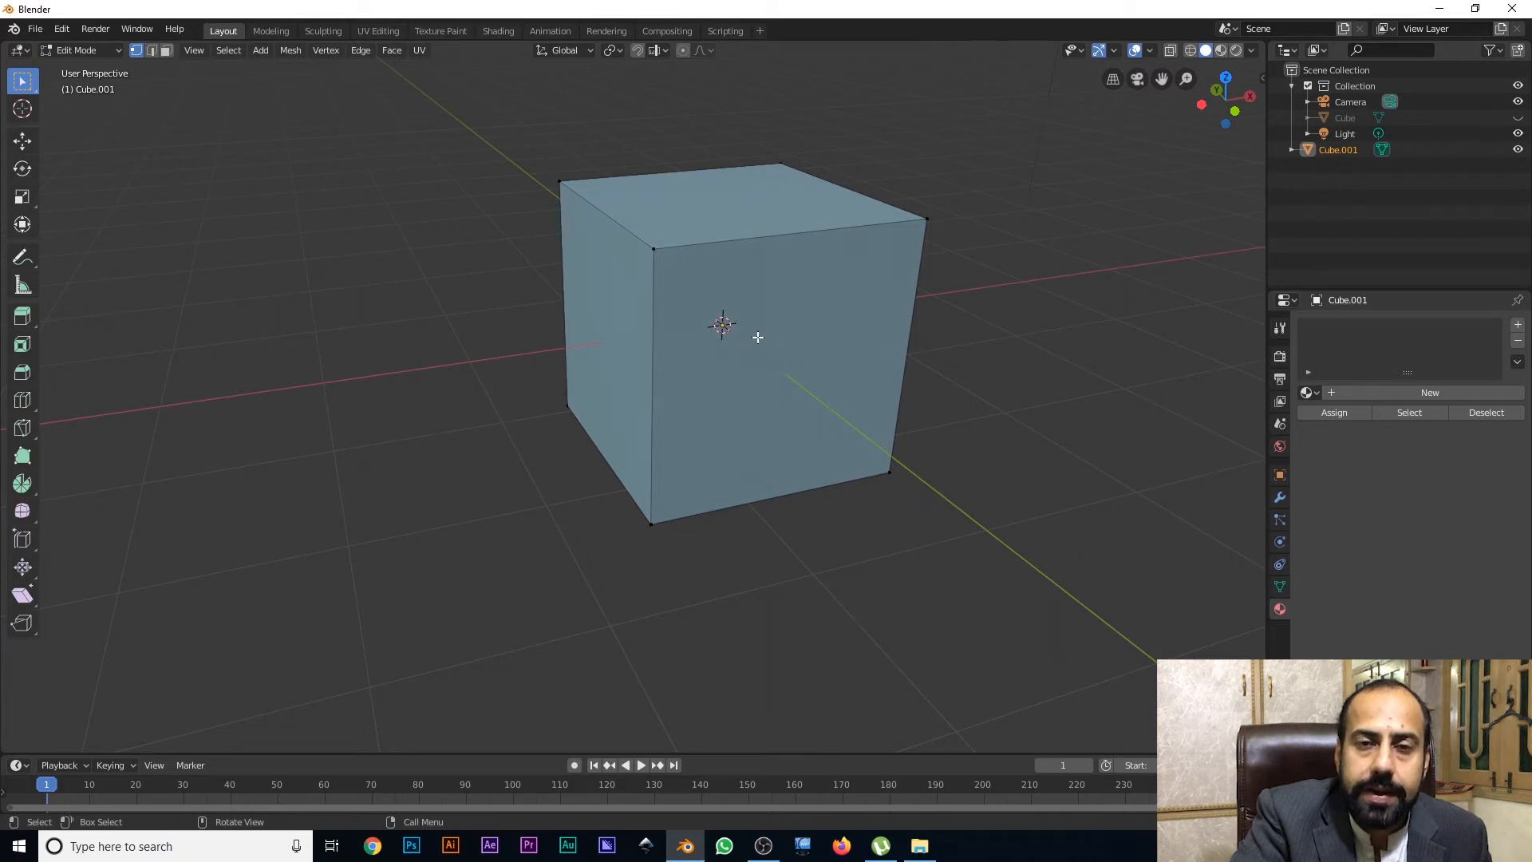
Try edge selection mode, settle on face selection mode, and display the cube in wireframe shading.
{"action": "middle_click_drag", "start_coordinate": [714, 335], "coordinate": [654, 281]}
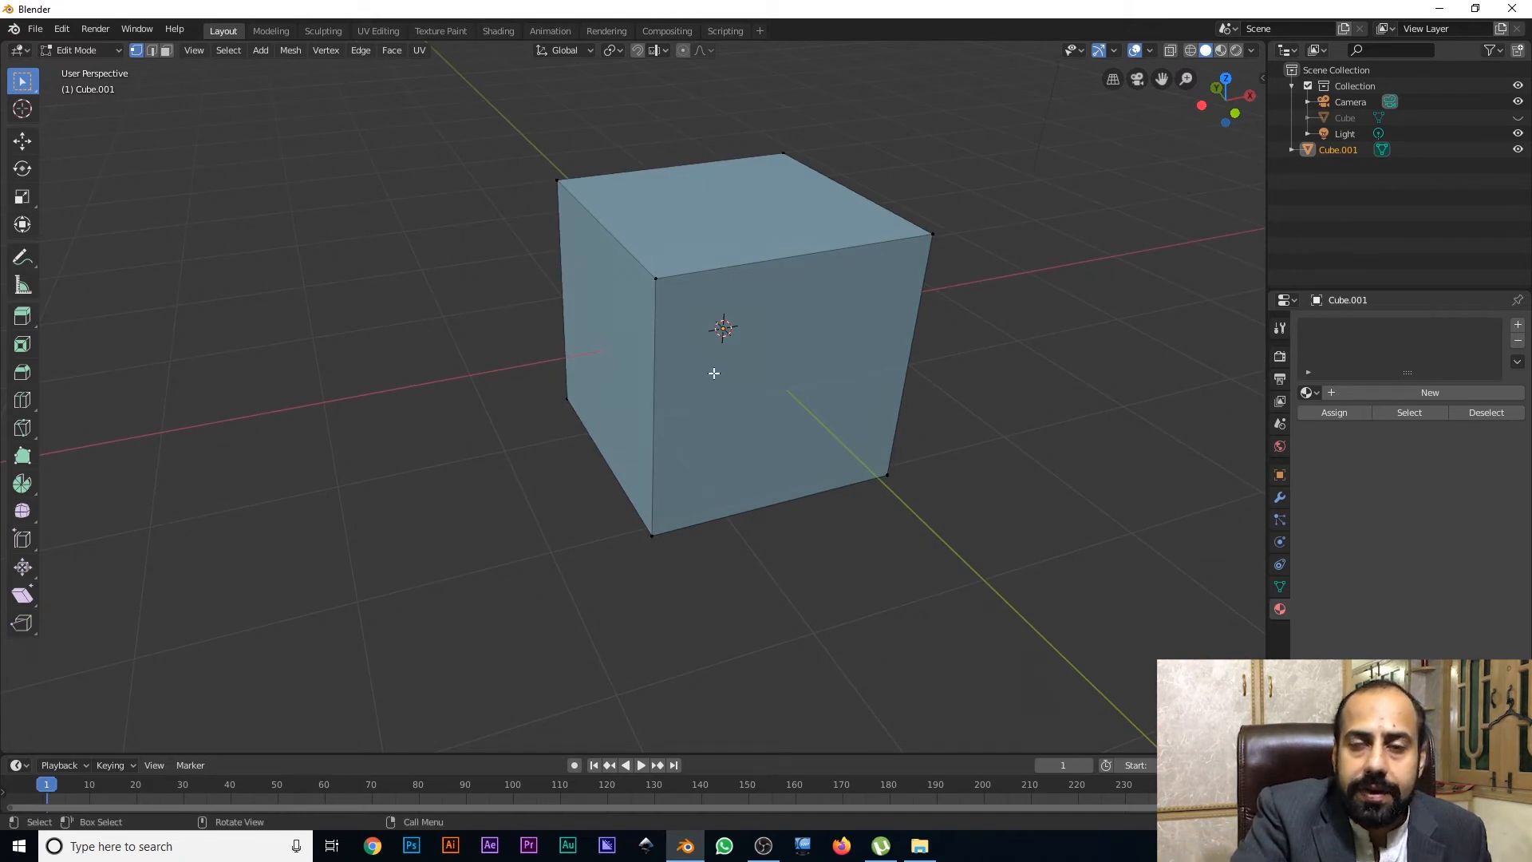
{"action": "left_click", "coordinate": [151, 51]}
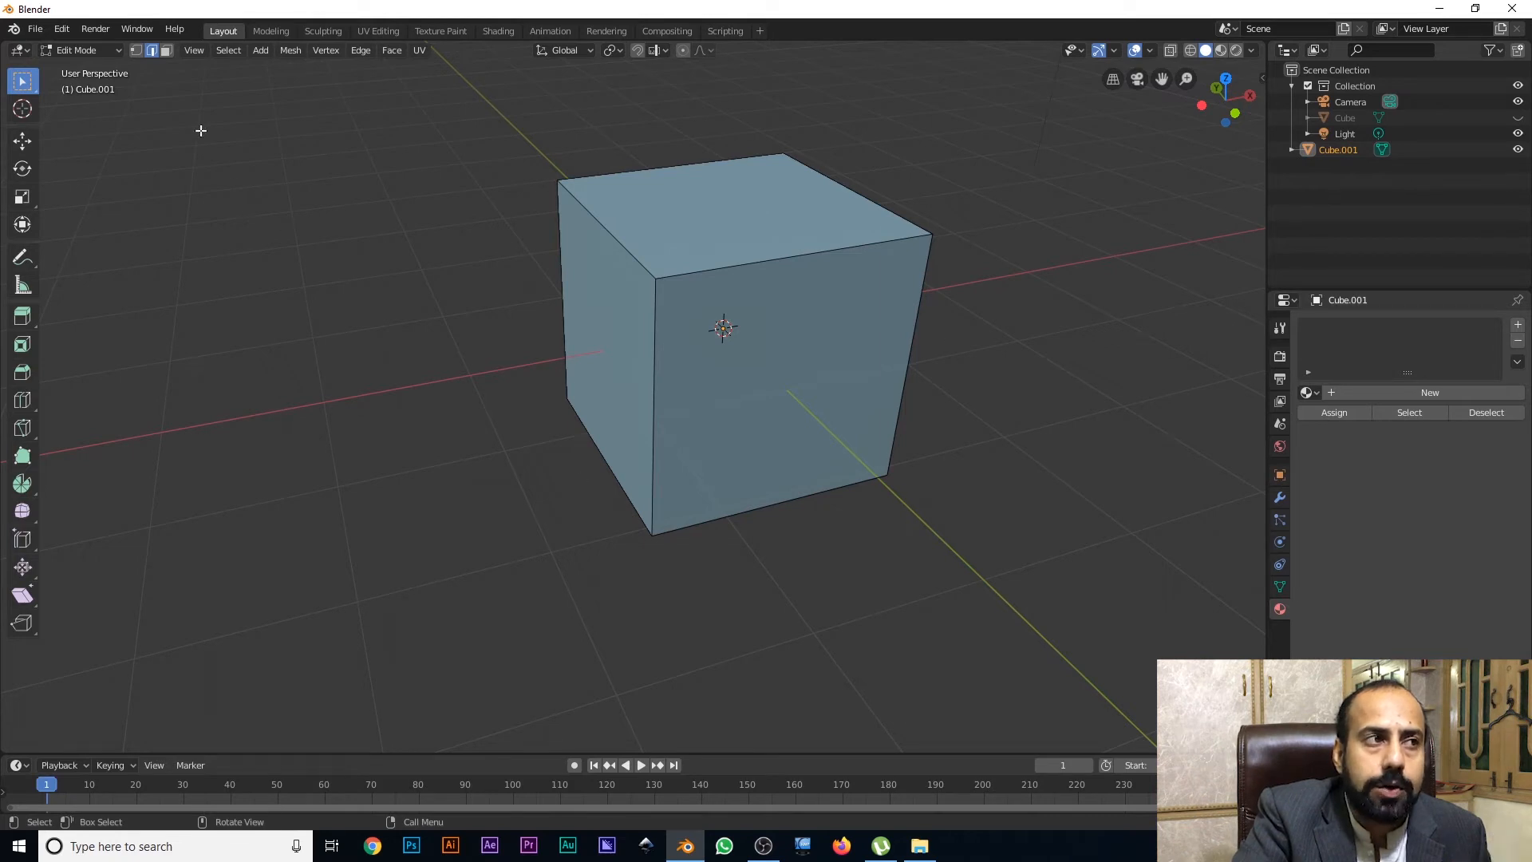
{"action": "left_click", "coordinate": [167, 51]}
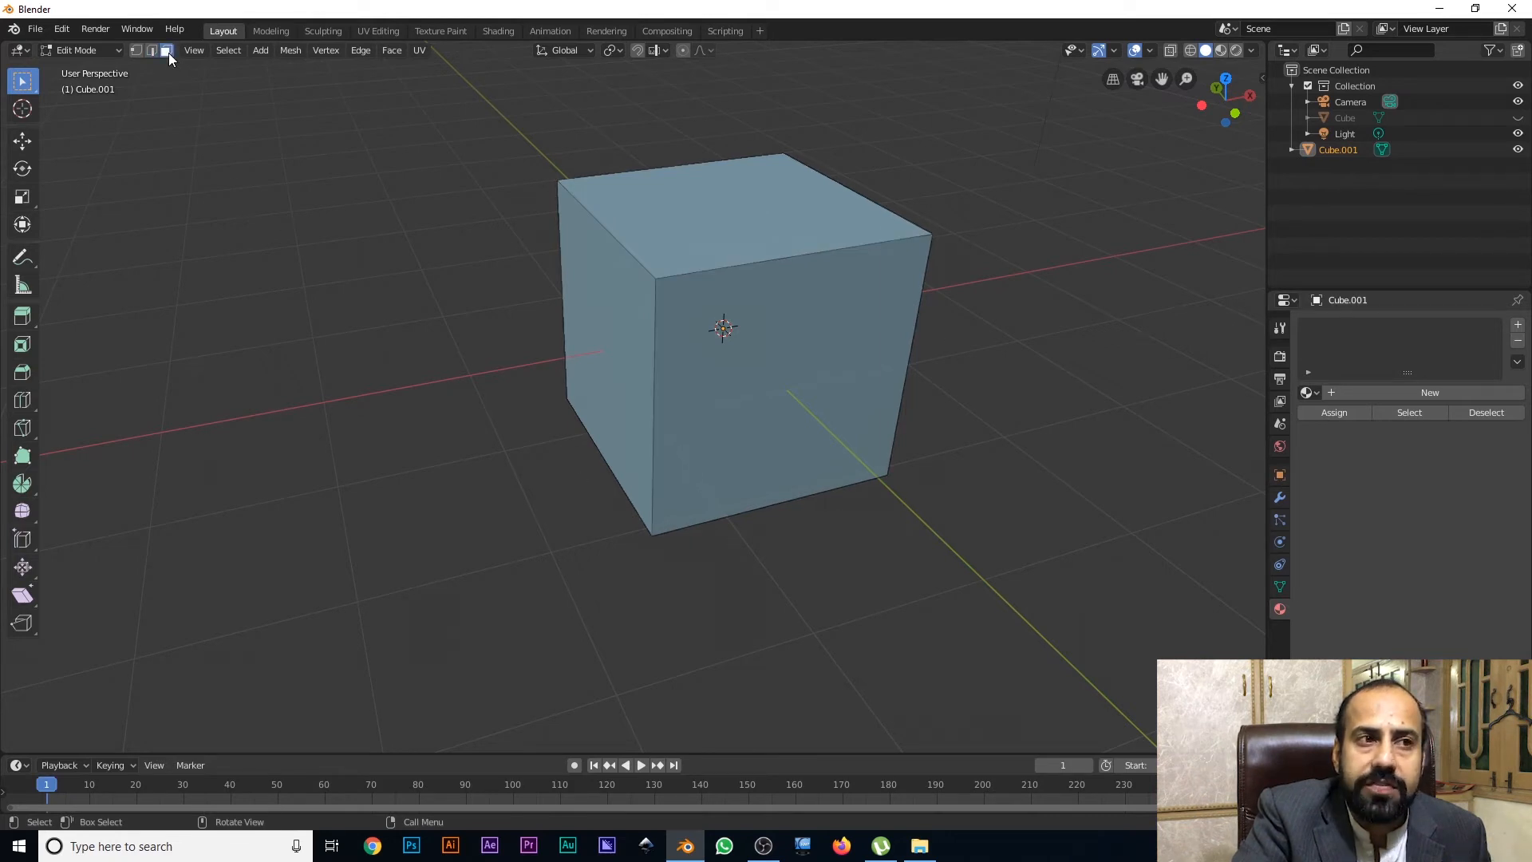
{"action": "mouse_move", "coordinate": [619, 393]}
{"action": "middle_mouse_down"}
{"action": "mouse_move", "coordinate": [667, 380]}
{"action": "mouse_move", "coordinate": [639, 406]}
{"action": "mouse_move", "coordinate": [649, 413]}
{"action": "middle_mouse_up"}
{"action": "key", "text": "z"}
{"action": "left_click", "coordinate": [509, 427]}
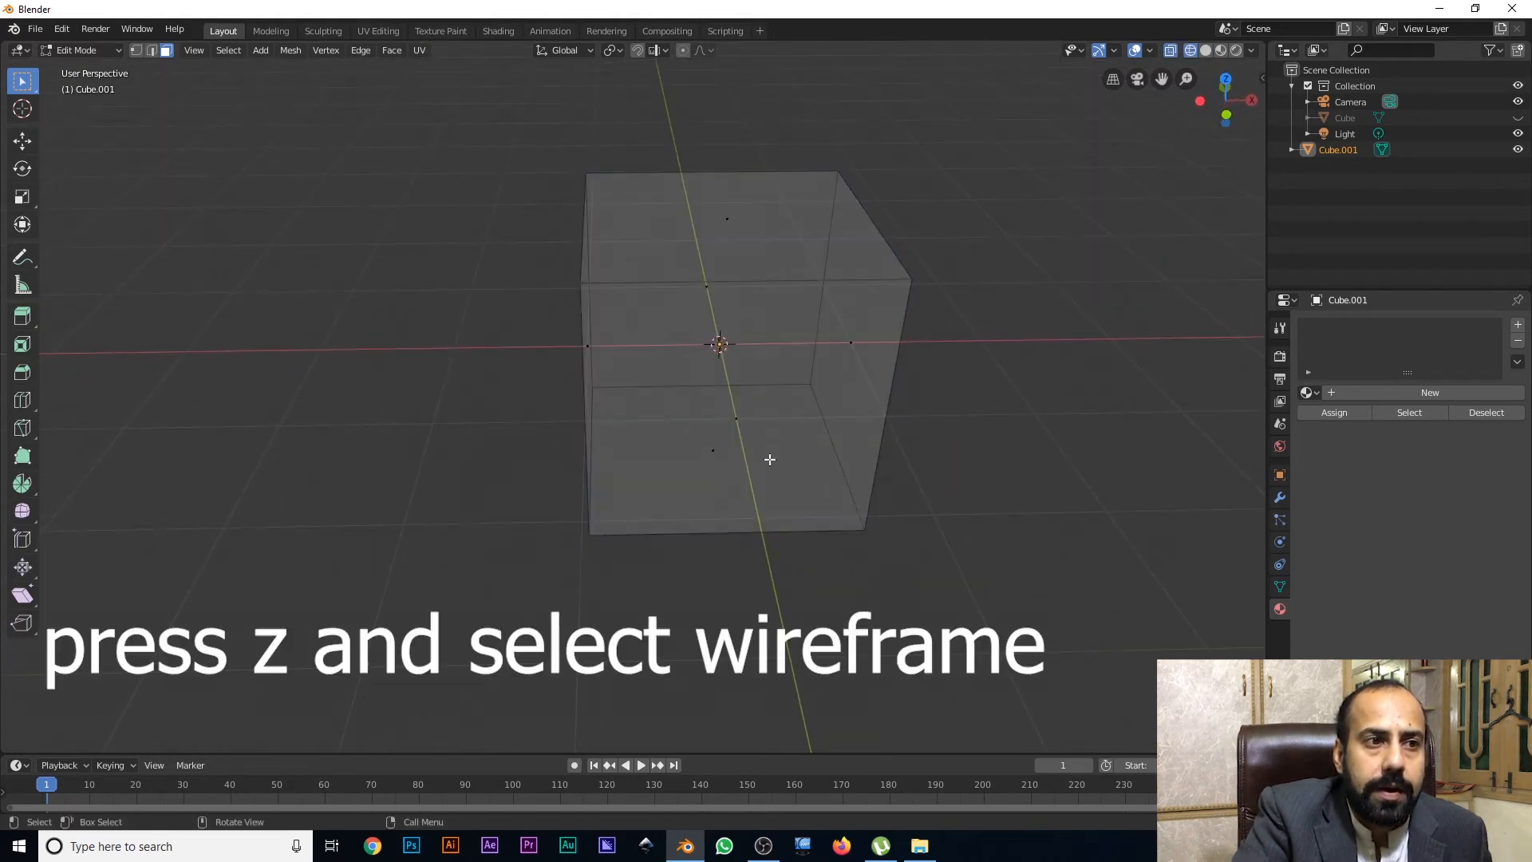
Select one of the cube's side faces and then its top face in wireframe view.
{"action": "middle_click_drag", "start_coordinate": [740, 429], "coordinate": [745, 376]}
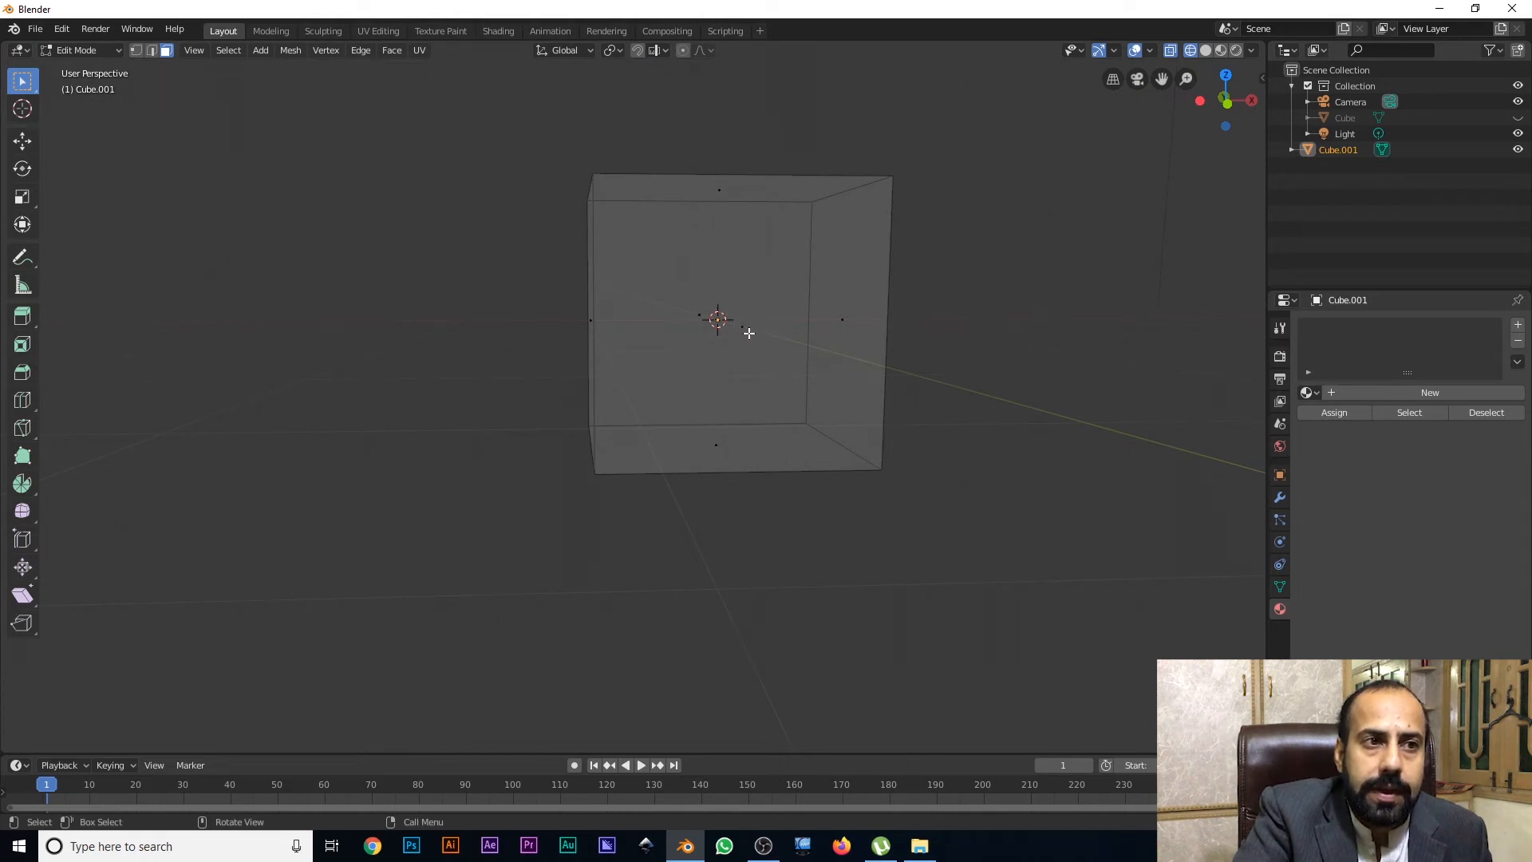
{"action": "left_click", "coordinate": [843, 321]}
{"action": "middle_click_drag", "start_coordinate": [843, 323], "coordinate": [783, 280]}
{"action": "left_click", "coordinate": [730, 207]}
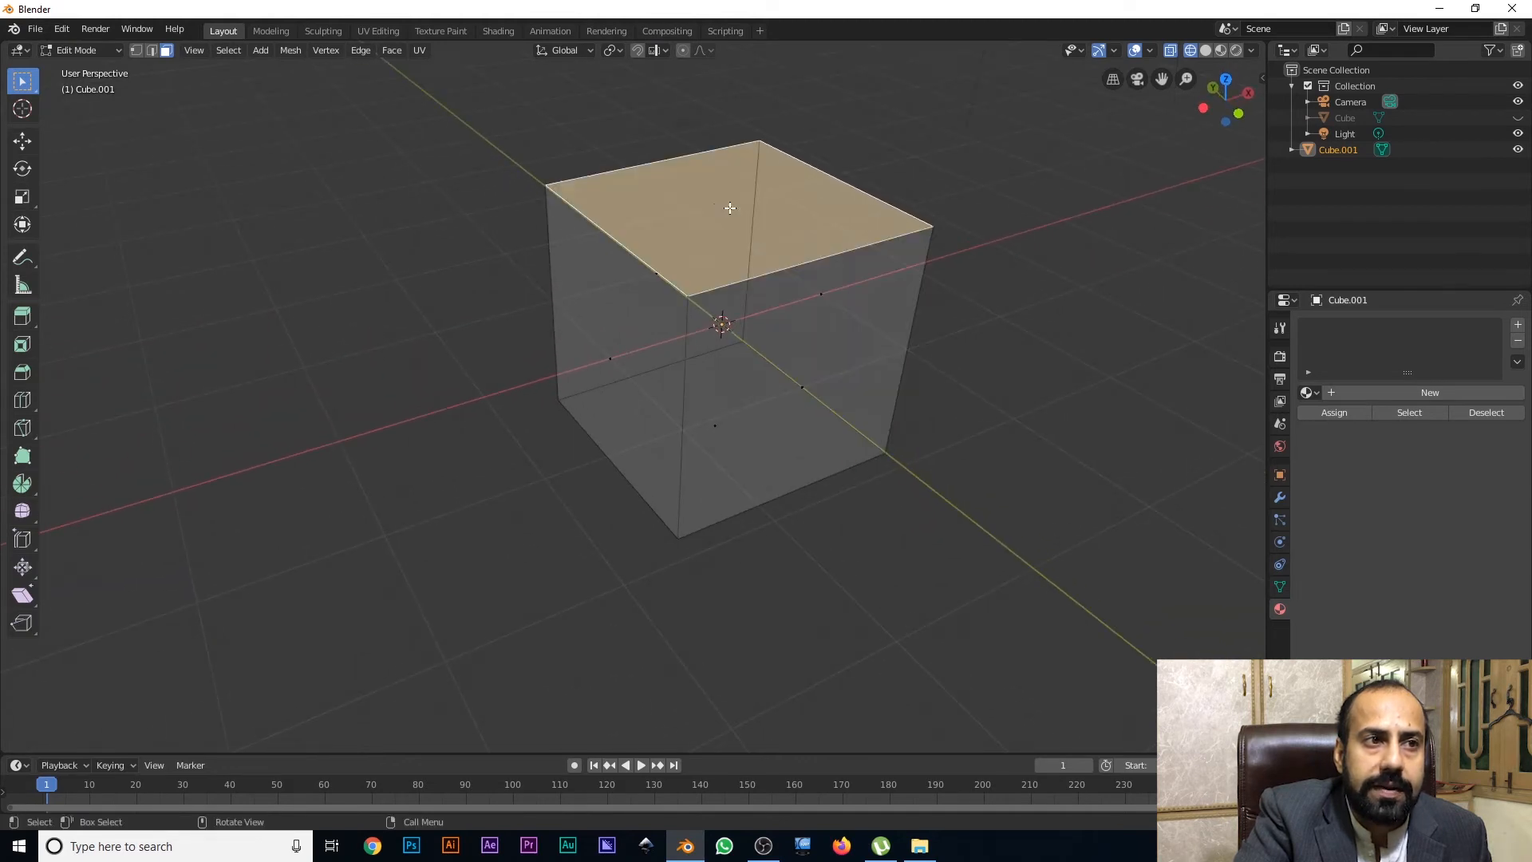
In edge selection mode, select the cube's upper front edge and then its front vertical edge.
{"action": "left_click", "coordinate": [152, 49]}
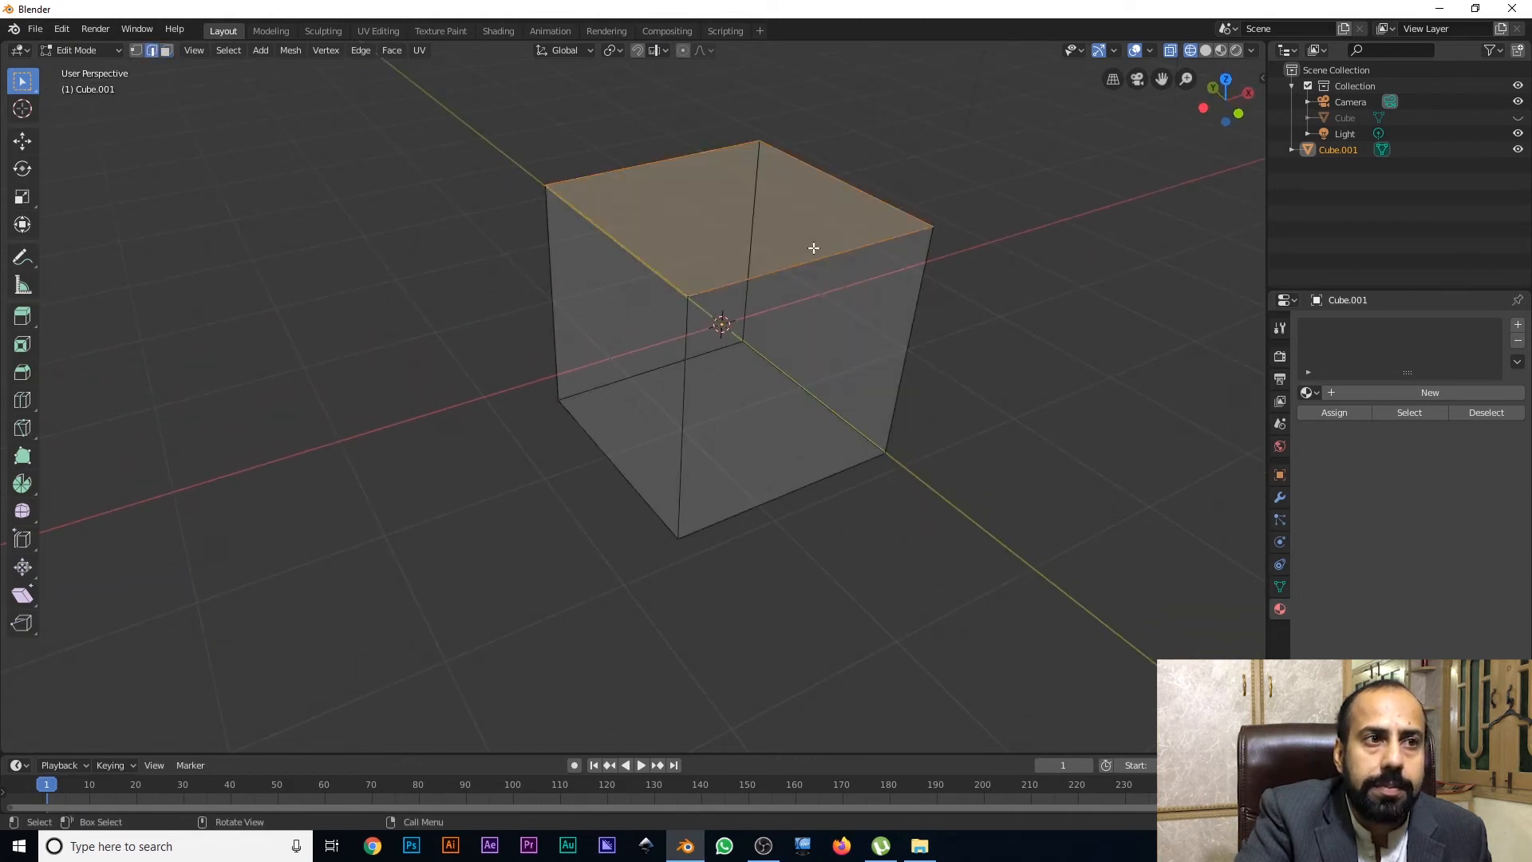
{"action": "left_click", "coordinate": [799, 275]}
{"action": "left_click", "coordinate": [684, 380]}
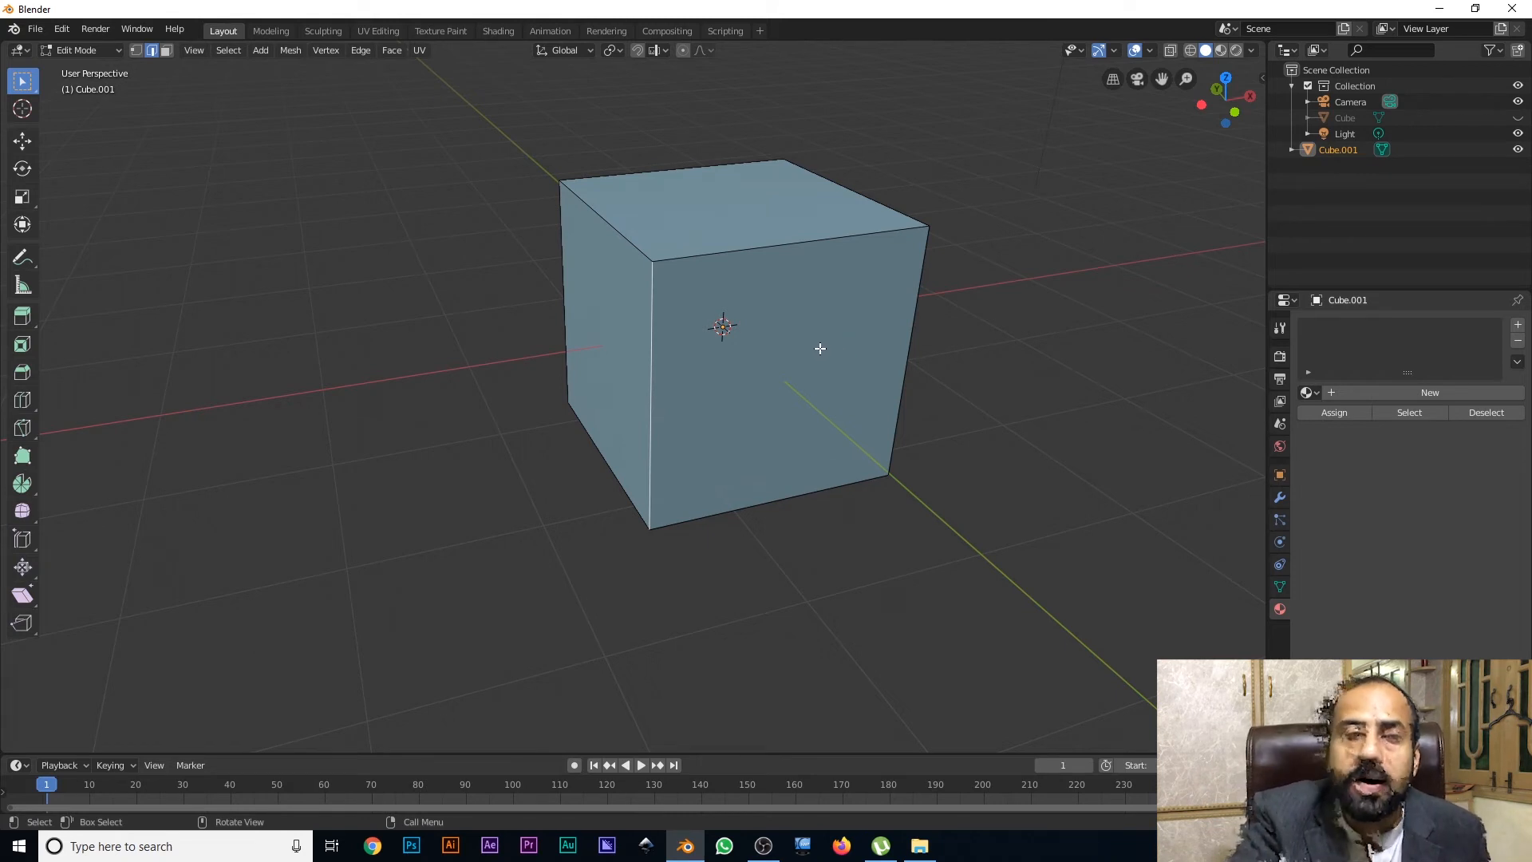
Toggle the viewport between wireframe and solid shading, finishing in wireframe.
{"action": "key", "text": "alt+z"}
{"action": "key", "text": "z"}
{"action": "key", "text": "z"}
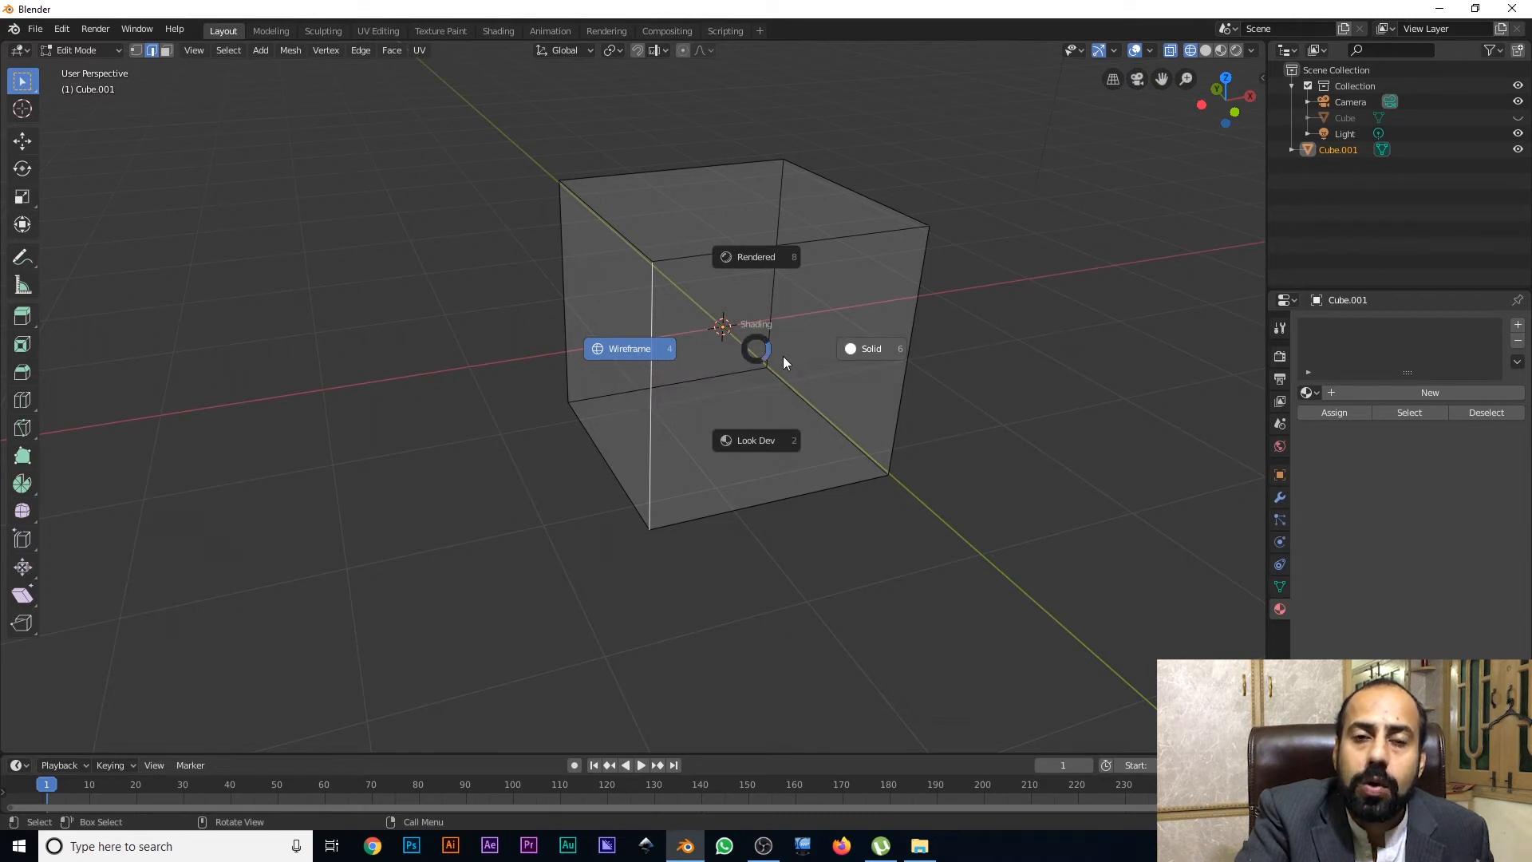
{"action": "left_click", "coordinate": [621, 348]}
{"action": "key", "text": "z"}
{"action": "left_click", "coordinate": [598, 366]}
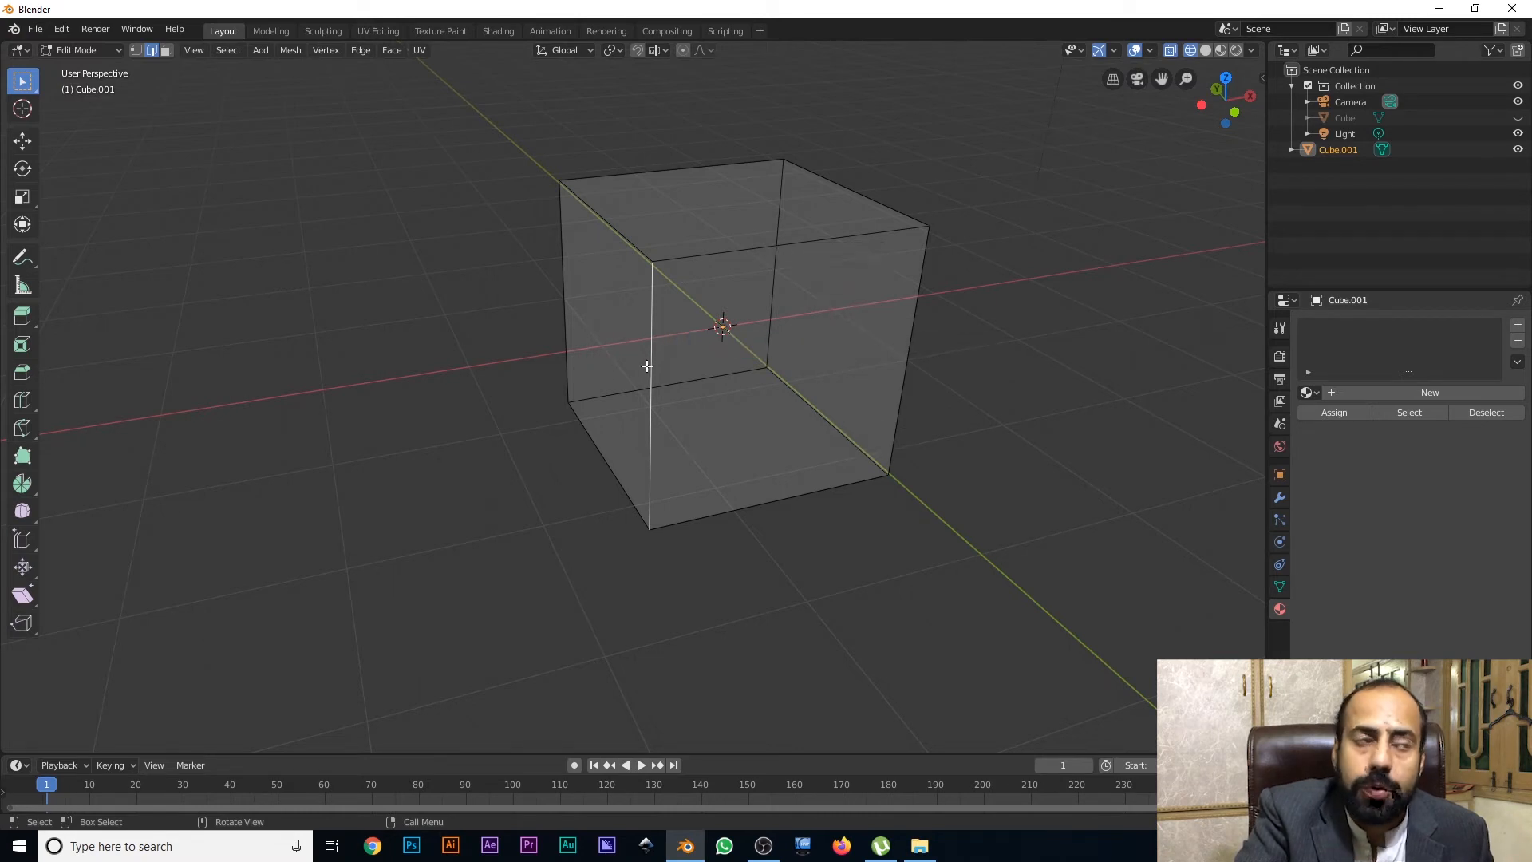
{"action": "key", "text": "z"}
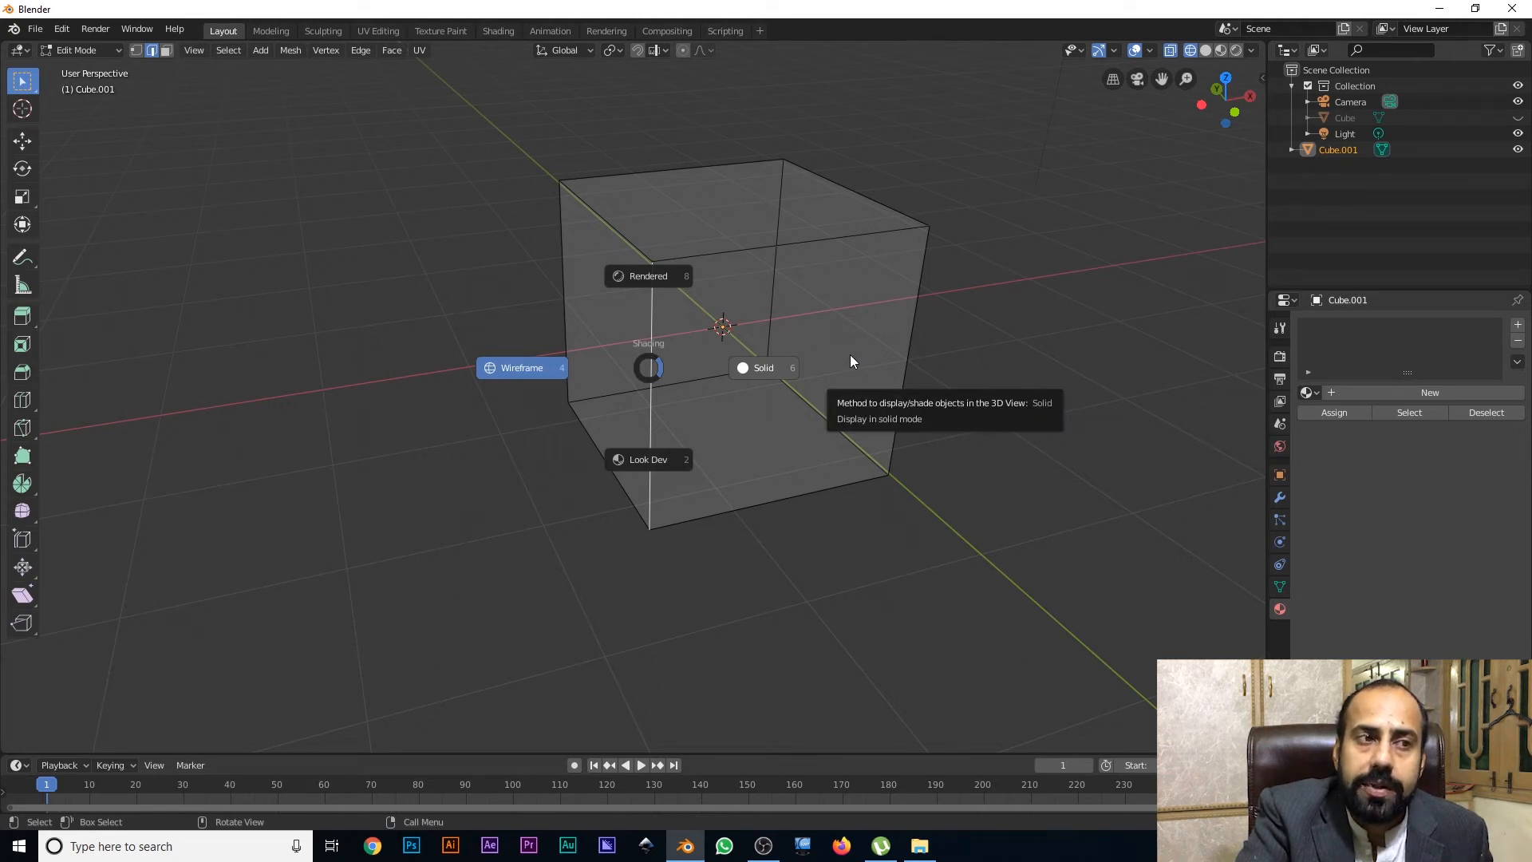
{"action": "left_click", "coordinate": [849, 354]}
{"action": "key", "text": "z"}
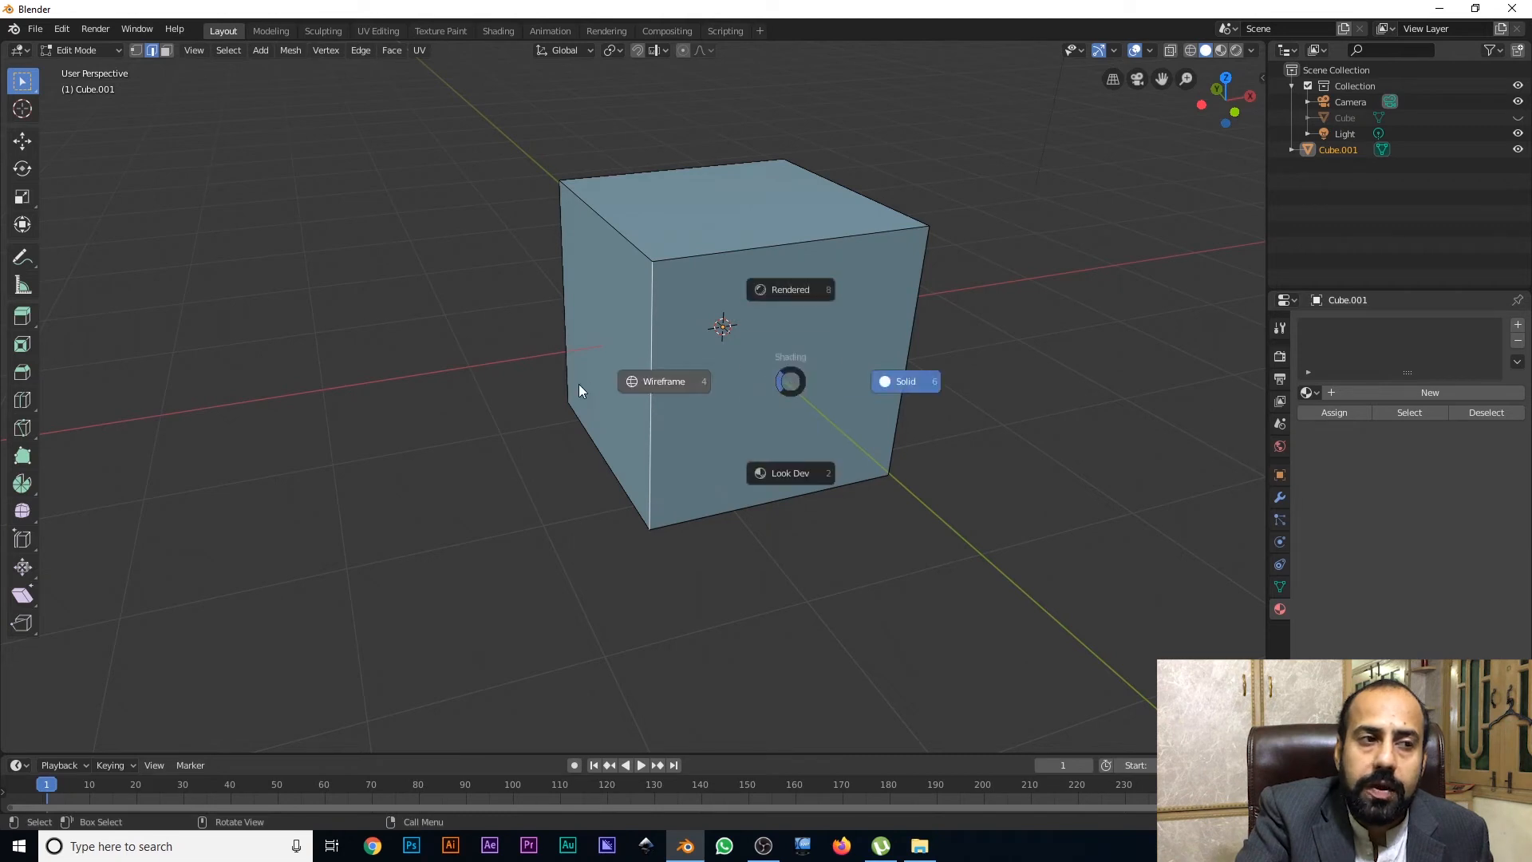
{"action": "left_click", "coordinate": [579, 388]}
In vertex selection mode, box-select the cube's four bottom vertices and then its four top vertices.
{"action": "middle_click_drag", "start_coordinate": [653, 324], "coordinate": [657, 351]}
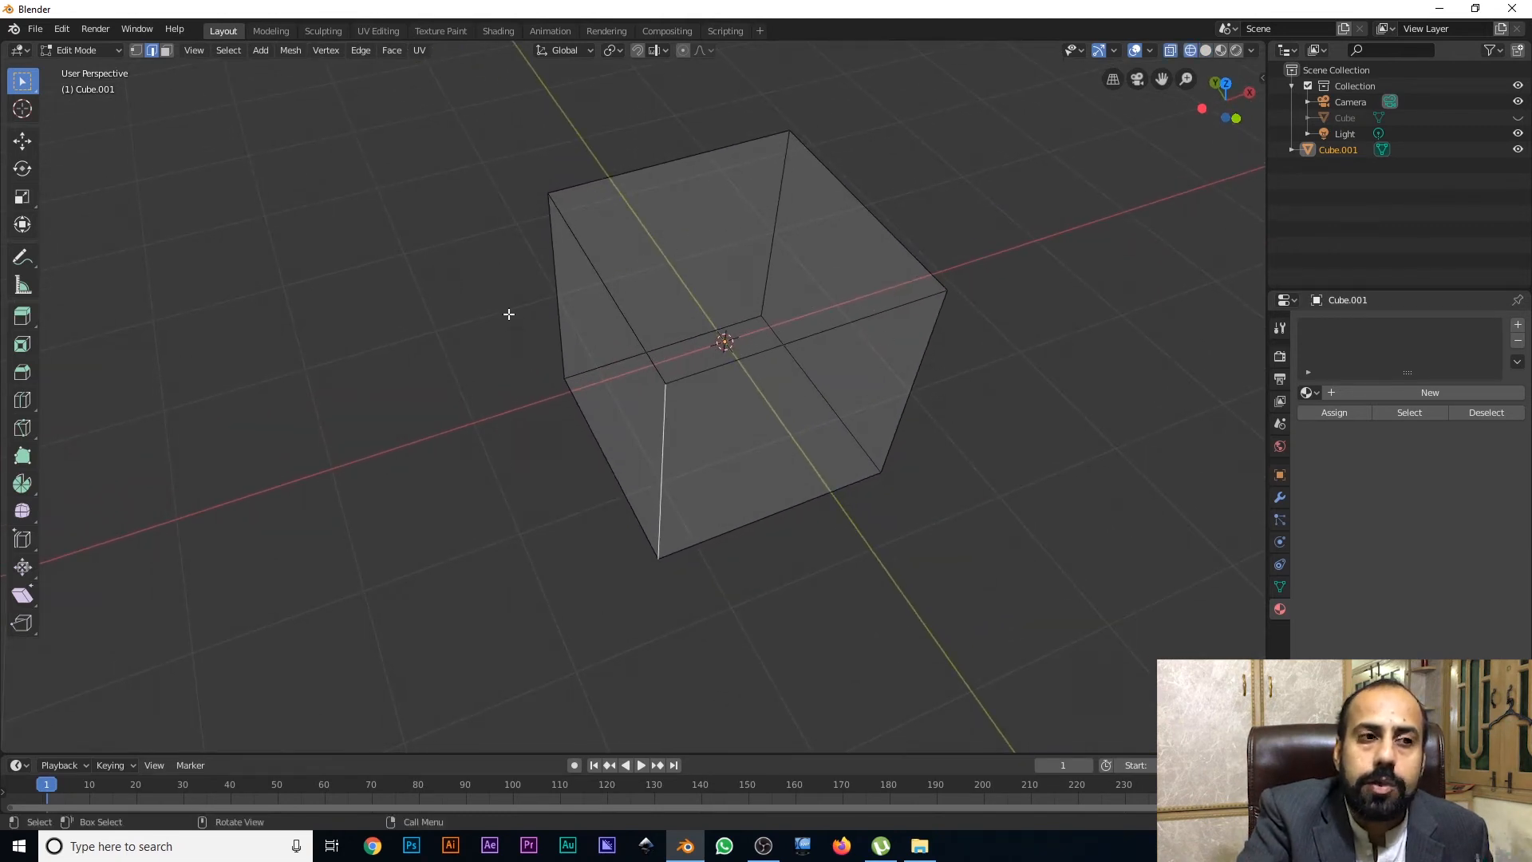
{"action": "middle_click_drag", "start_coordinate": [667, 403], "coordinate": [660, 362]}
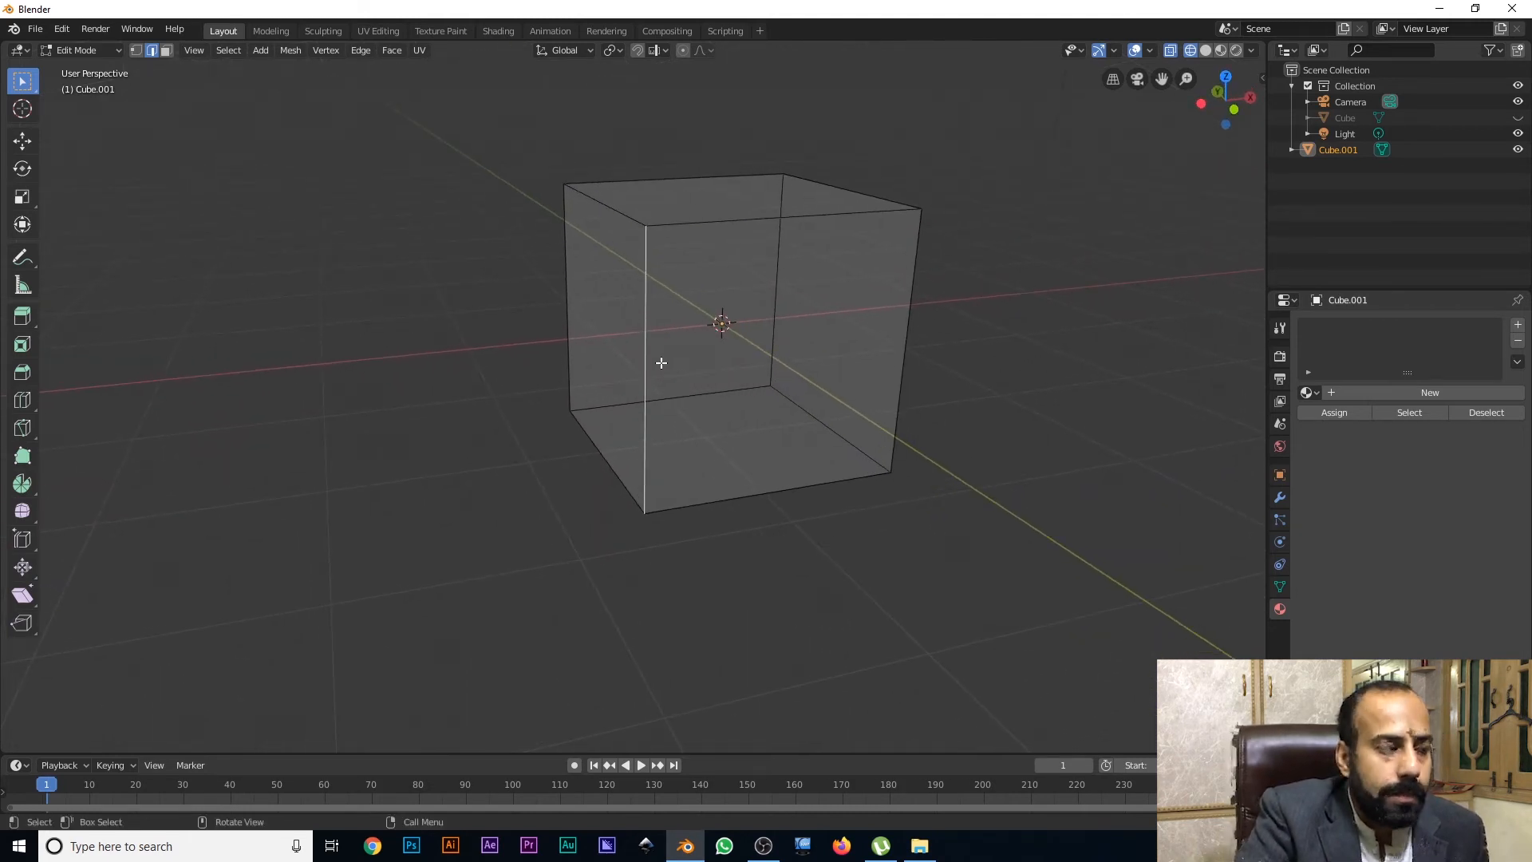
{"action": "key", "text": "1"}
{"action": "middle_click_drag", "start_coordinate": [633, 290], "coordinate": [691, 310]}
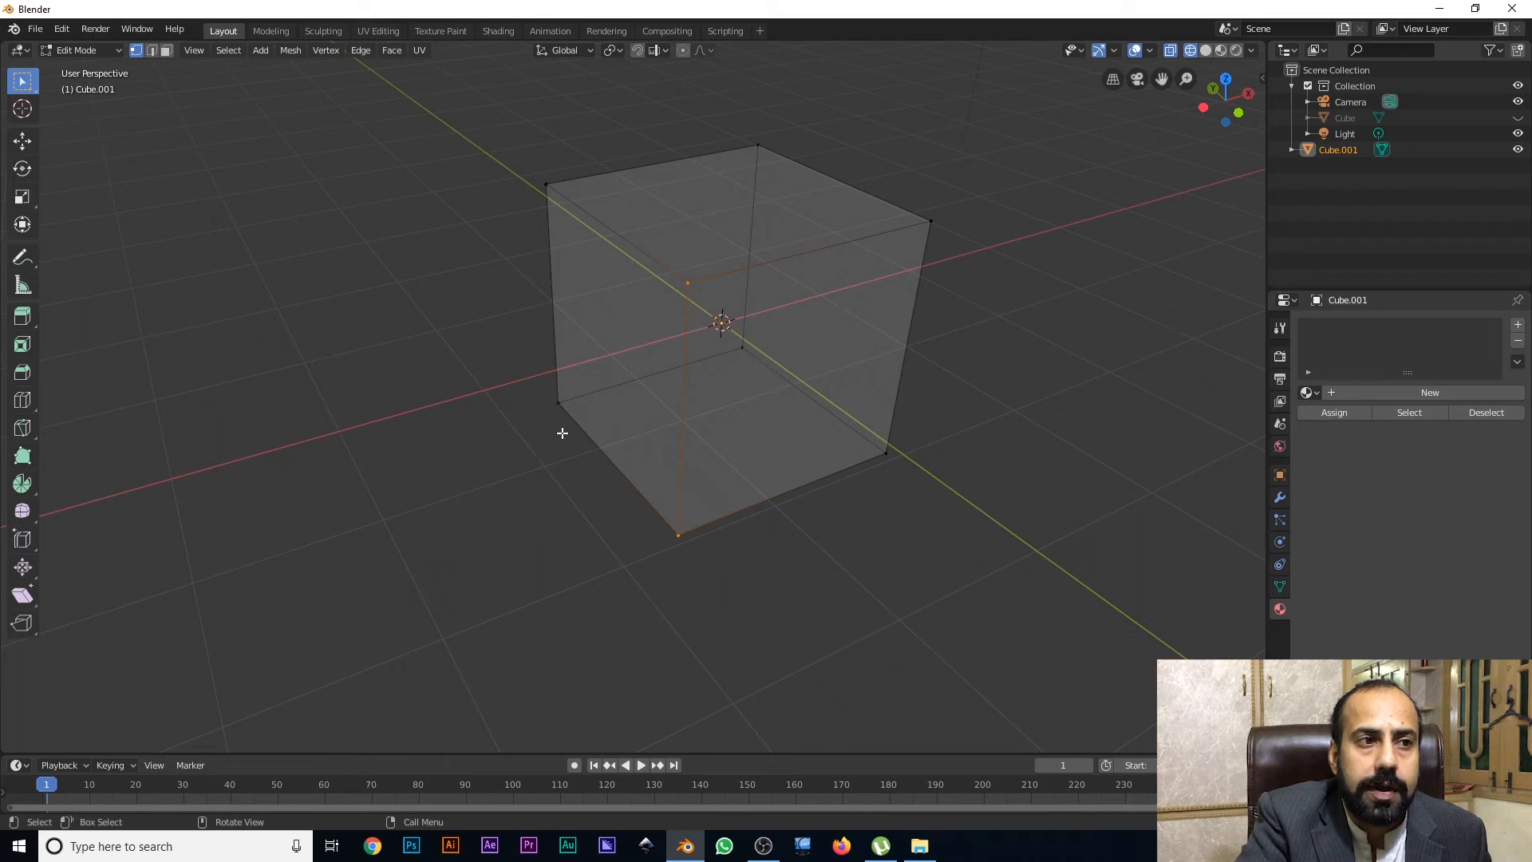
{"action": "middle_click_drag", "start_coordinate": [684, 489], "coordinate": [657, 468]}
{"action": "left_click_drag", "start_coordinate": [403, 305], "coordinate": [987, 594]}
{"action": "left_click_drag", "start_coordinate": [512, 110], "coordinate": [987, 265]}
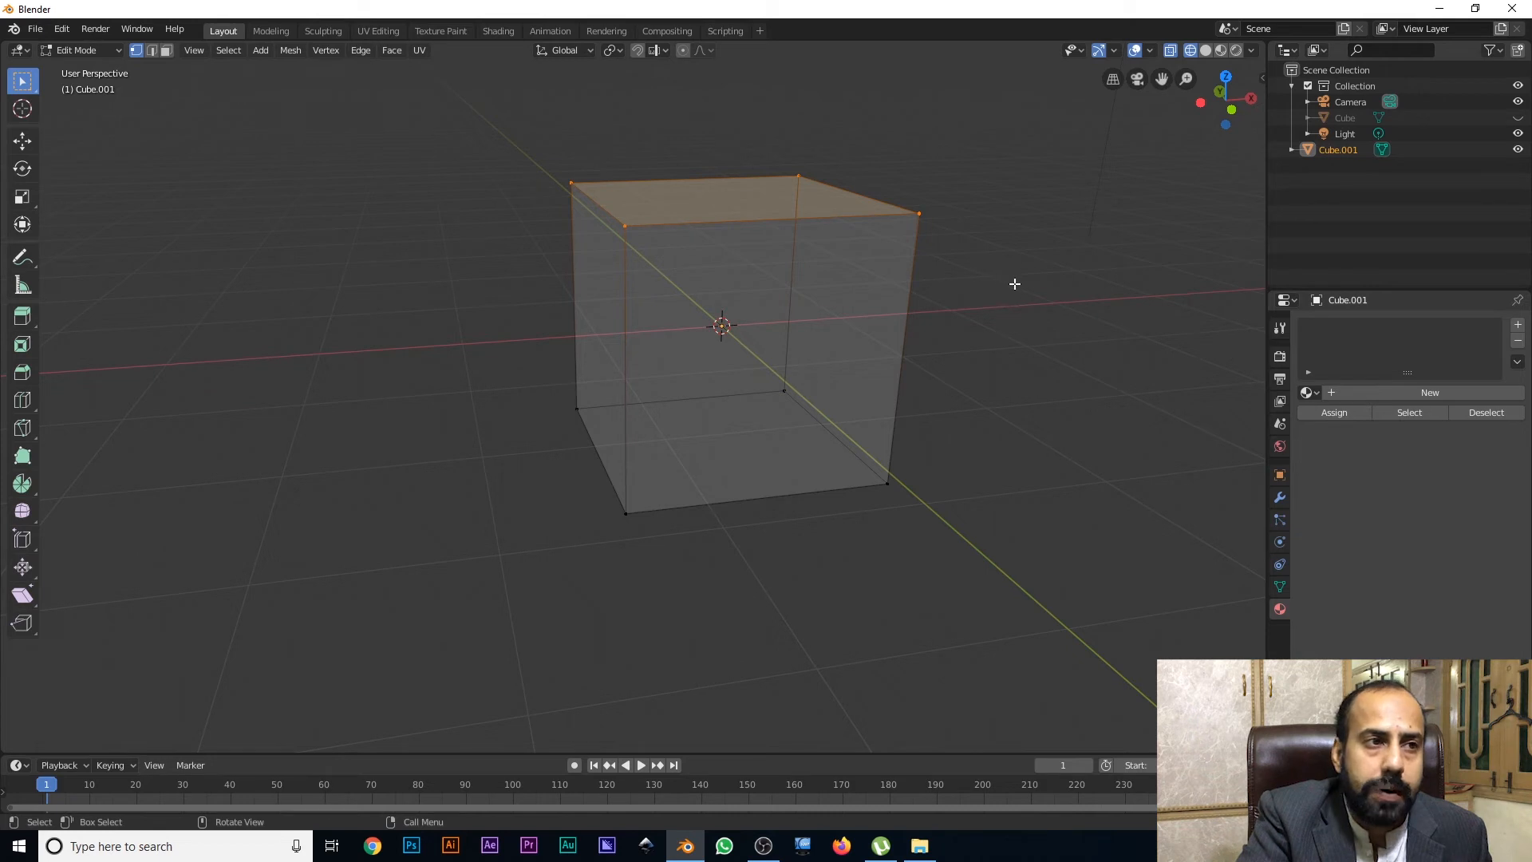
In edge selection mode, box-select the cube's bottom edges and then its four vertical edges.
{"action": "left_click", "coordinate": [152, 51]}
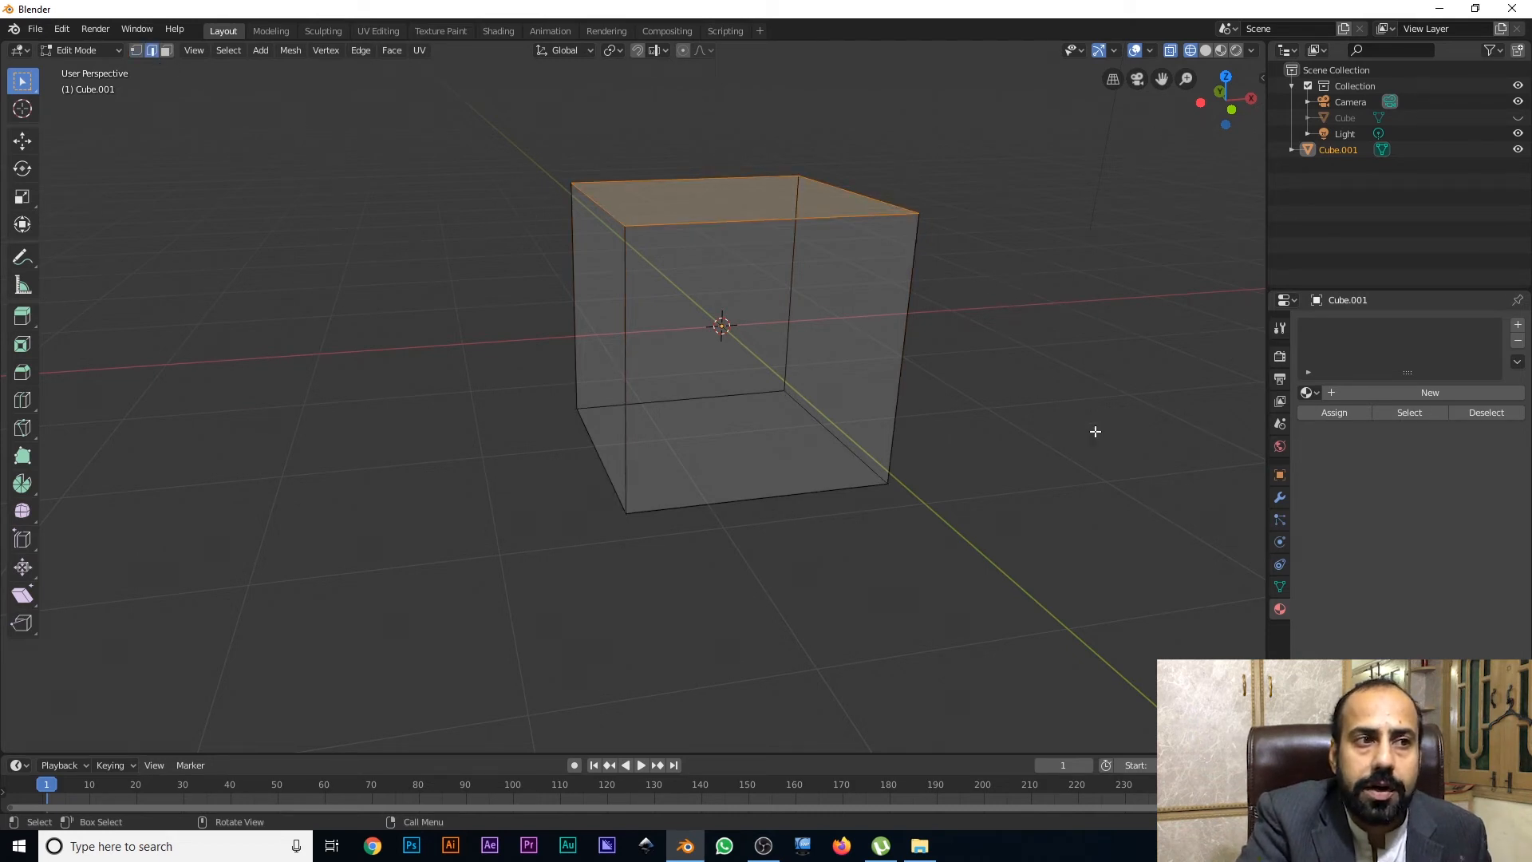
{"action": "left_click_drag", "start_coordinate": [485, 325], "coordinate": [907, 590]}
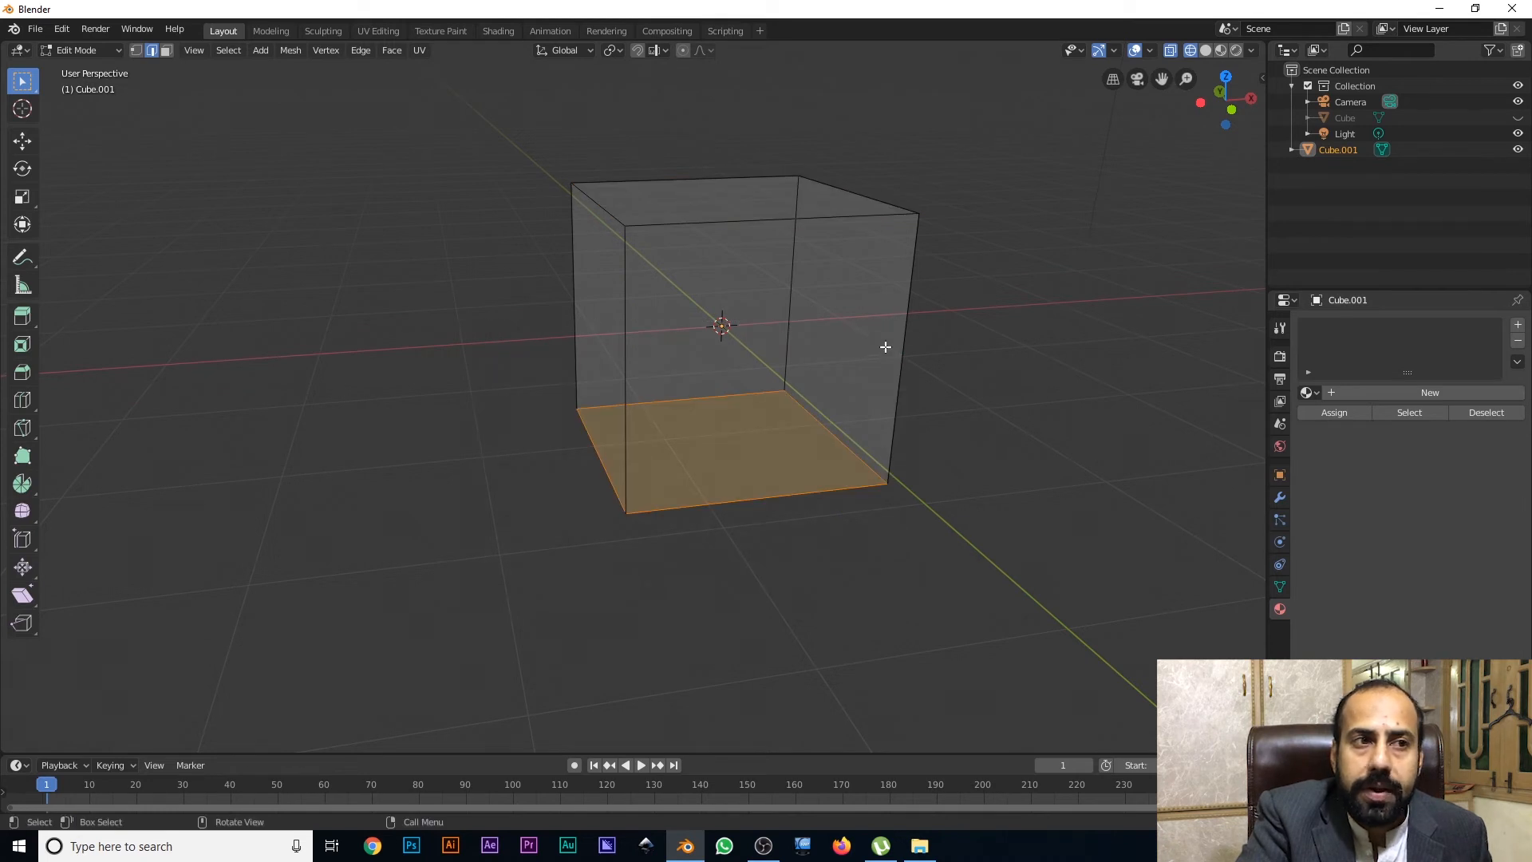
{"action": "left_click_drag", "start_coordinate": [1035, 304], "coordinate": [456, 364]}
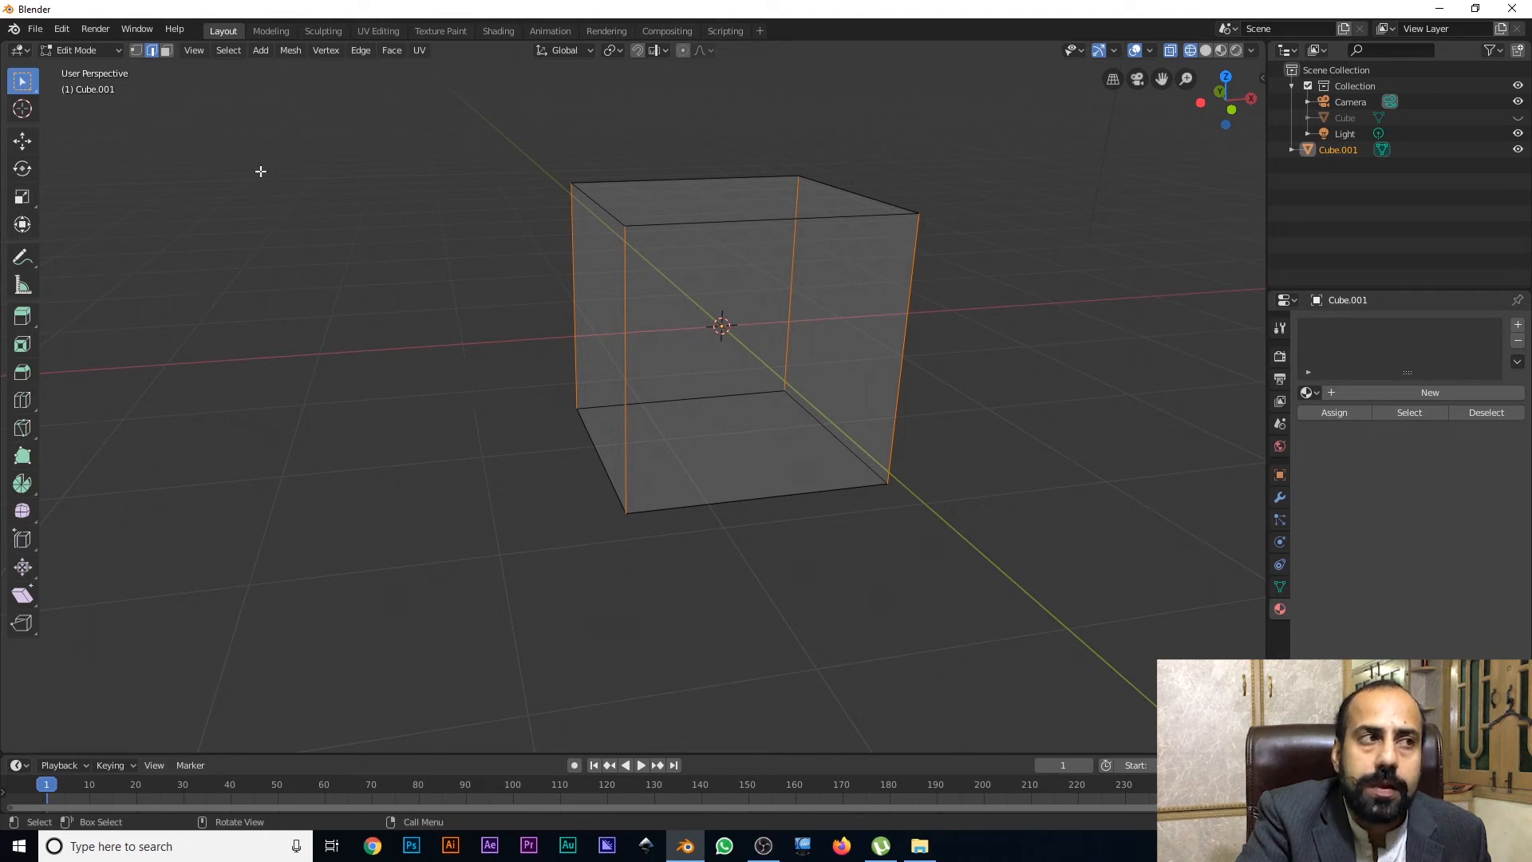
Switch to face selection mode and box-select the cube's four side faces.
{"action": "left_click", "coordinate": [166, 50]}
{"action": "middle_click_drag", "start_coordinate": [489, 369], "coordinate": [690, 377]}
{"action": "left_click_drag", "start_coordinate": [505, 271], "coordinate": [997, 360]}
Select the cube's top face alone, and then its bottom face.
{"action": "middle_click_drag", "start_coordinate": [734, 385], "coordinate": [717, 358]}
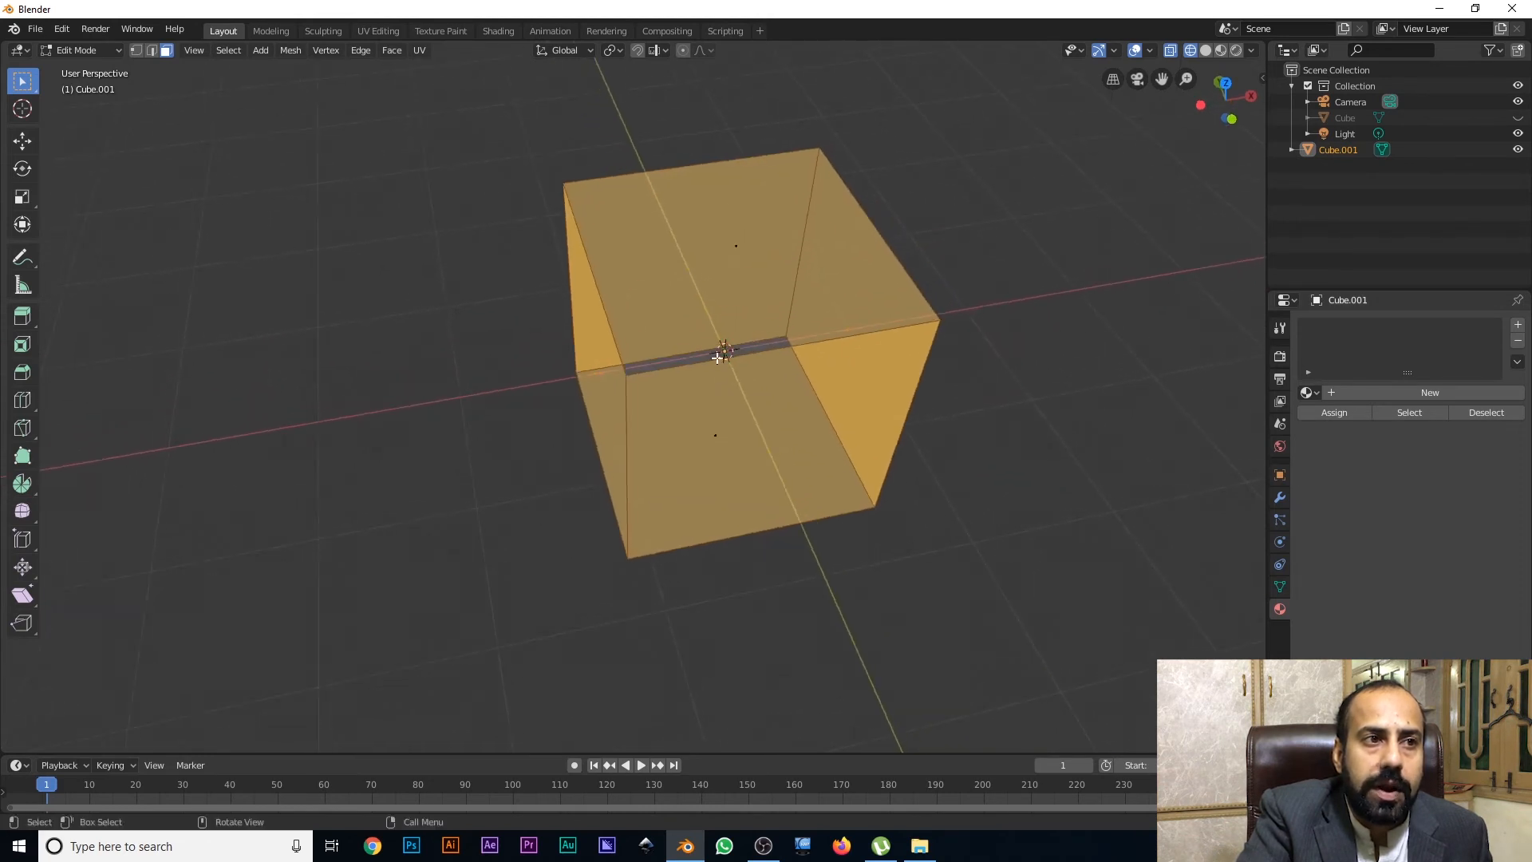
{"action": "left_click", "coordinate": [735, 236]}
{"action": "middle_click_drag", "start_coordinate": [736, 236], "coordinate": [721, 396]}
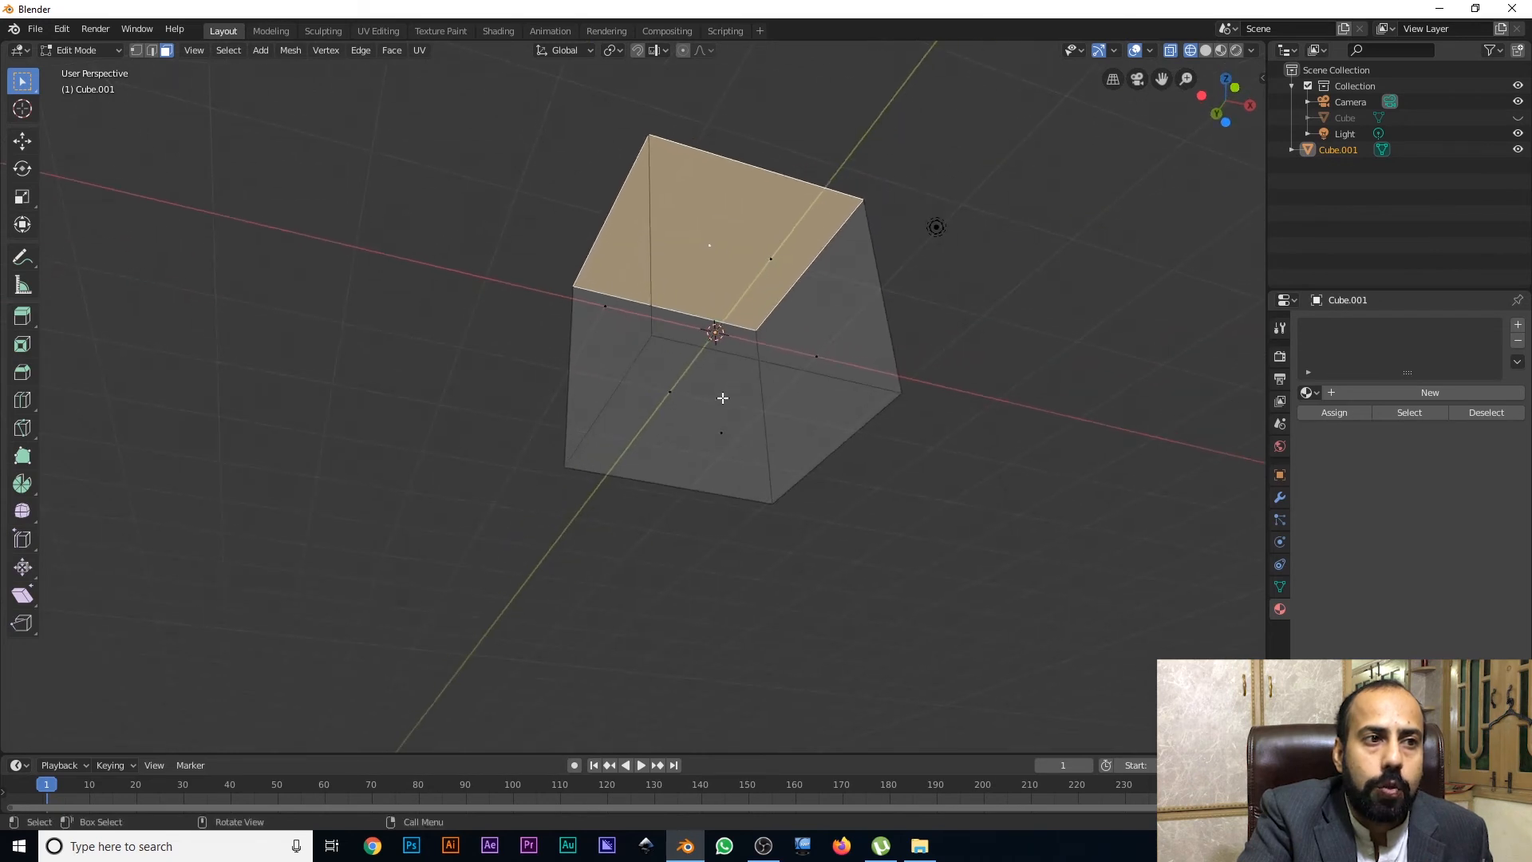
{"action": "left_click", "coordinate": [673, 460]}
{"action": "middle_click_drag", "start_coordinate": [674, 460], "coordinate": [758, 329]}
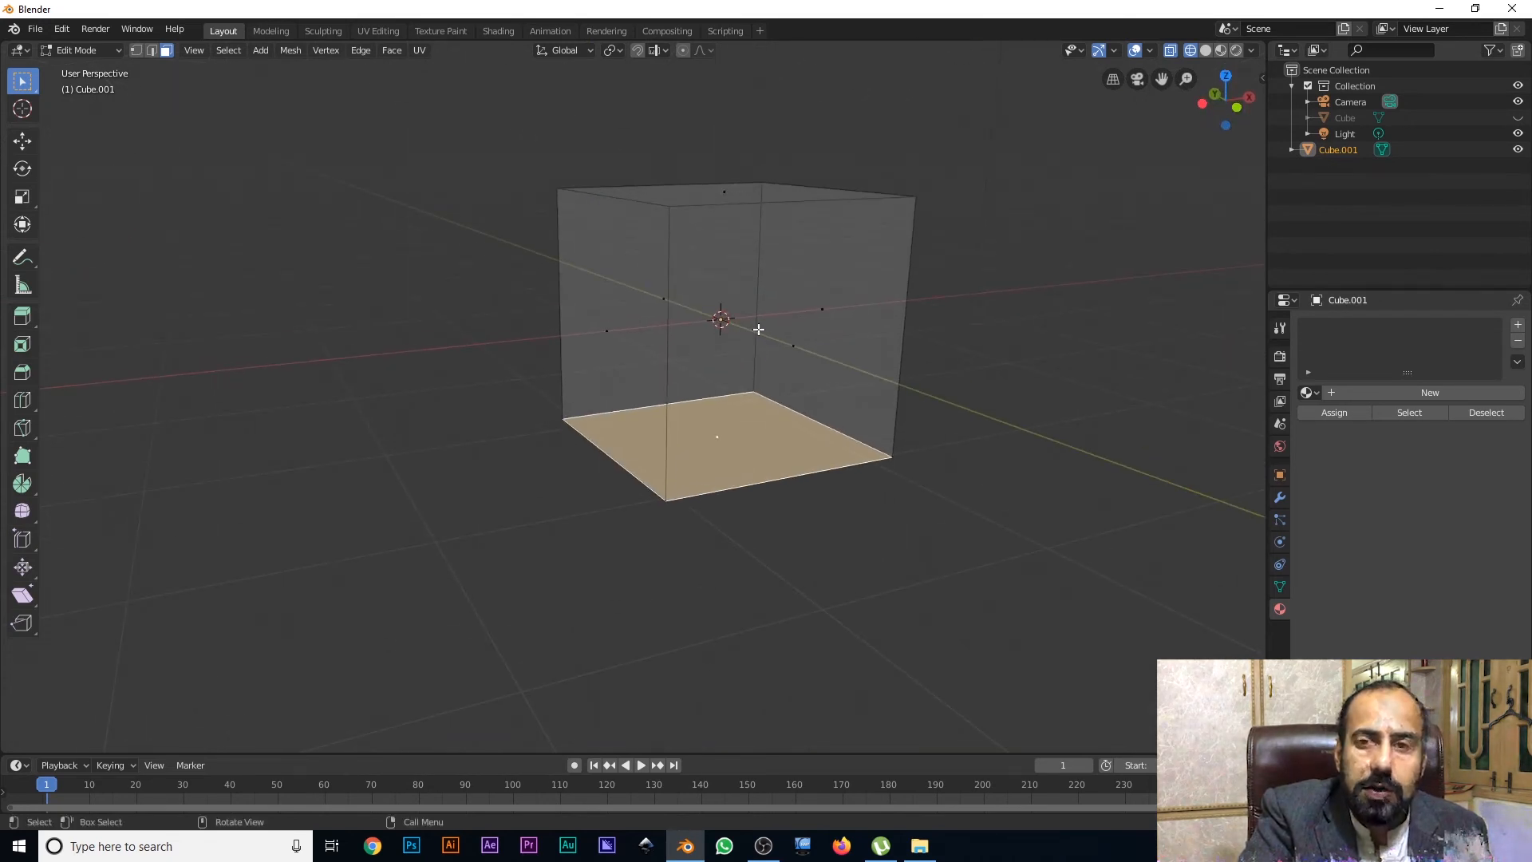
Turn off X-ray and add the cube's faces to the selection one by one until all six are selected.
{"action": "key", "text": "alt+z"}
{"action": "mouse_move", "coordinate": [789, 422]}
{"action": "middle_mouse_down"}
{"action": "mouse_move", "coordinate": [663, 376]}
{"action": "mouse_move", "coordinate": [592, 410]}
{"action": "mouse_move", "coordinate": [694, 428]}
{"action": "mouse_move", "coordinate": [806, 404]}
{"action": "middle_mouse_up"}
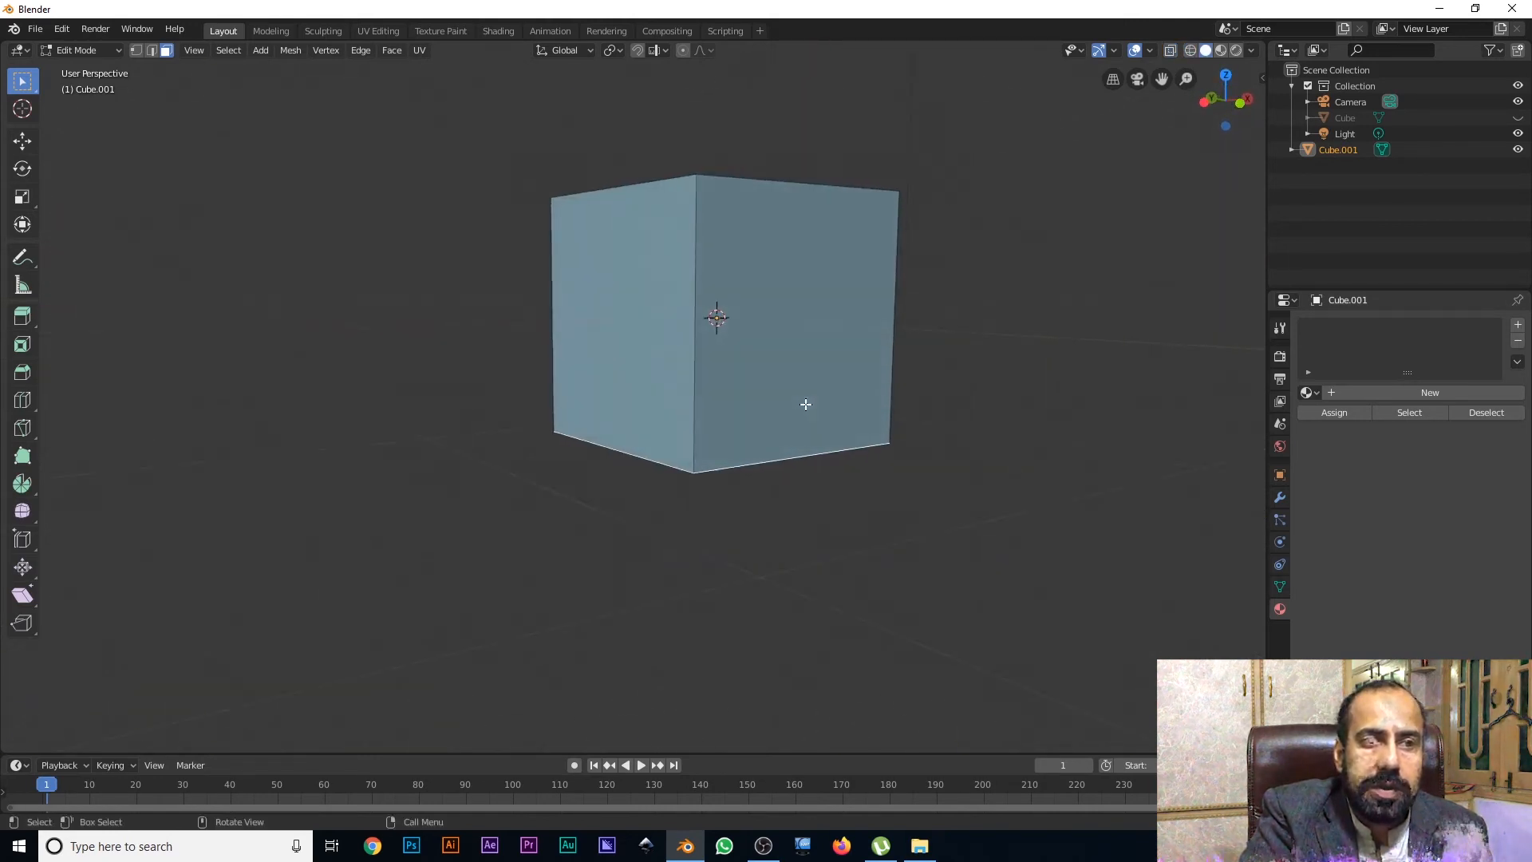
{"action": "left_click", "coordinate": [806, 304]}
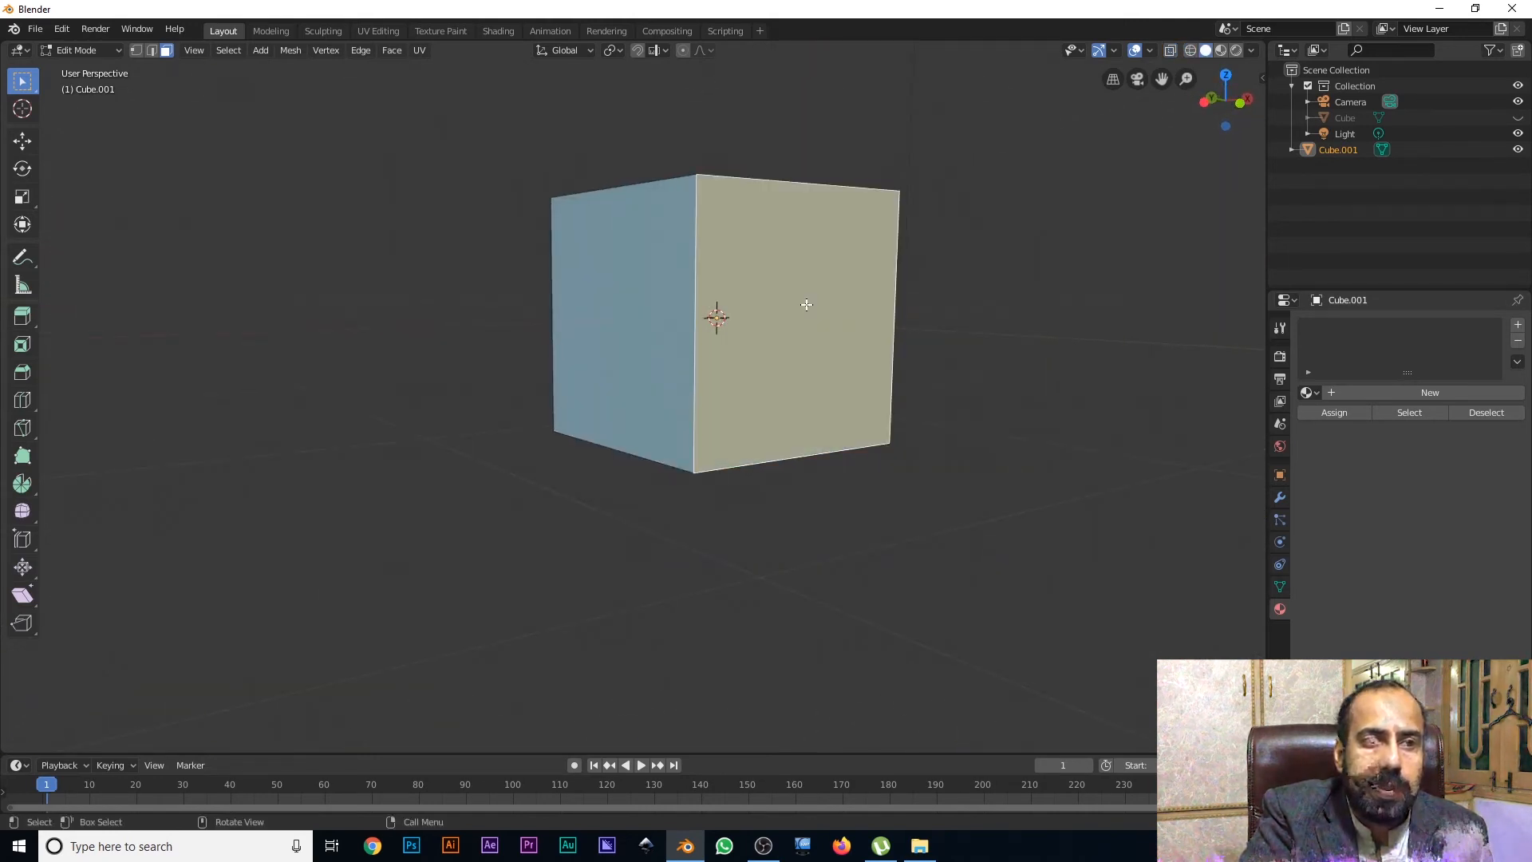
{"action": "left_click", "coordinate": [623, 312], "text": "shift"}
{"action": "middle_click_drag", "start_coordinate": [639, 335], "coordinate": [815, 357]}
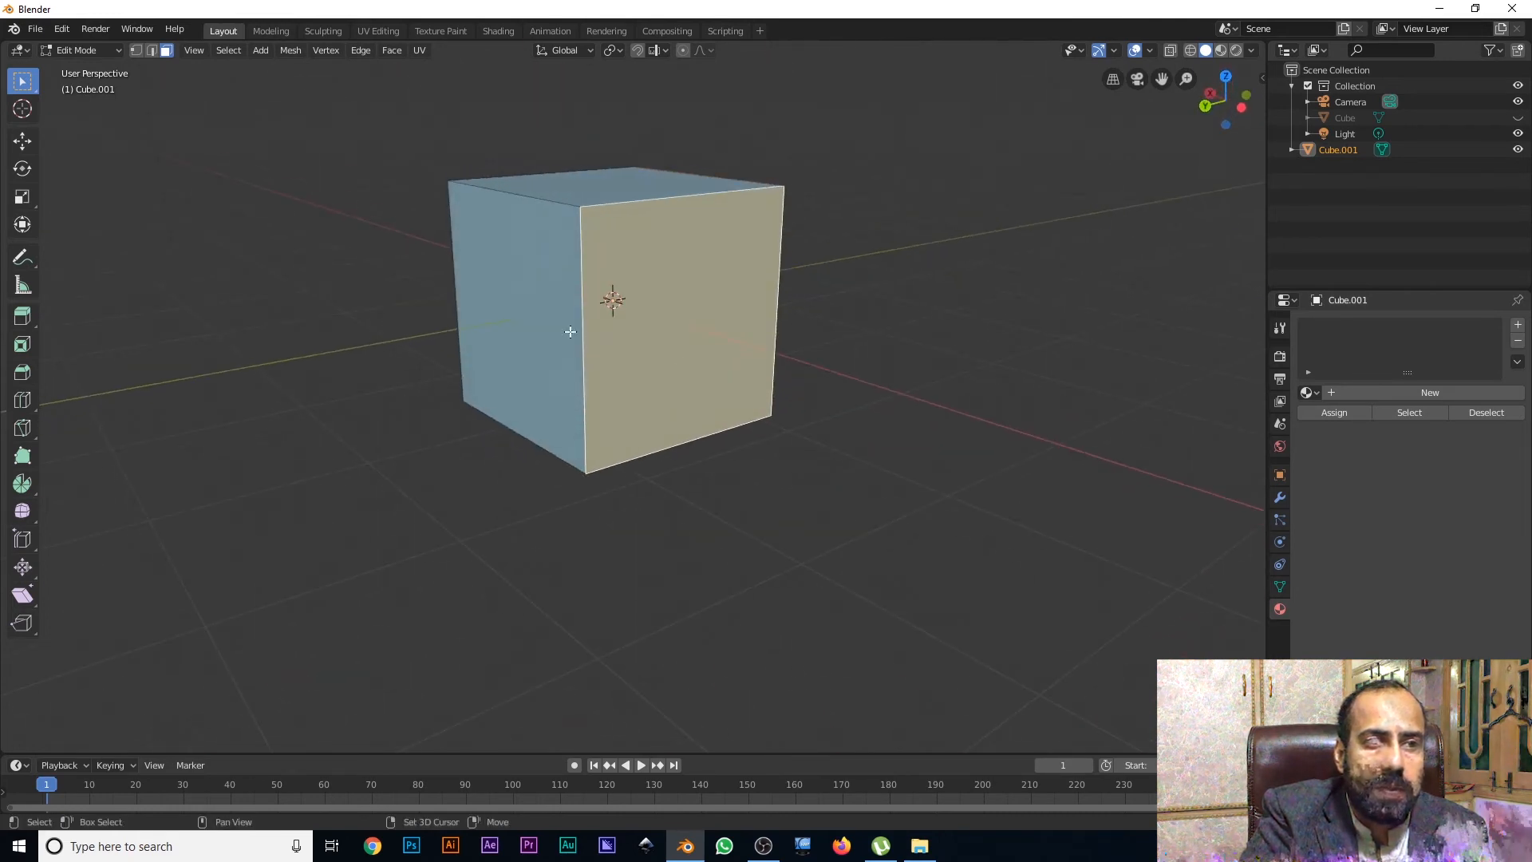
{"action": "left_click", "coordinate": [505, 349], "text": "shift"}
{"action": "middle_click_drag", "start_coordinate": [503, 351], "coordinate": [716, 348]}
{"action": "left_click", "coordinate": [515, 352], "text": "shift"}
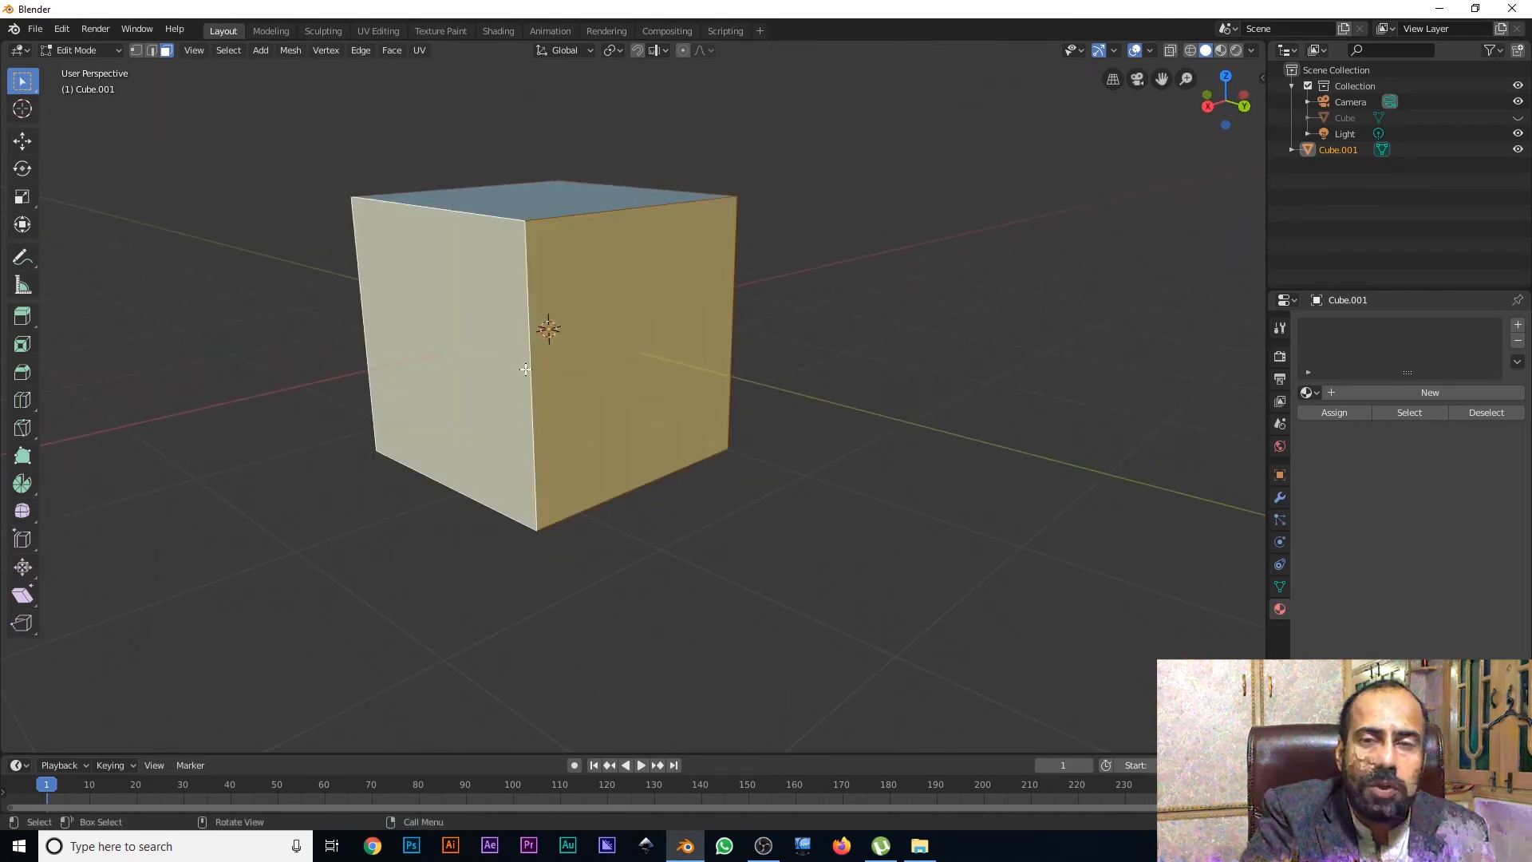
{"action": "left_click", "coordinate": [579, 206], "text": "shift"}
{"action": "middle_click_drag", "start_coordinate": [579, 206], "coordinate": [618, 471]}
{"action": "left_click", "coordinate": [514, 404], "text": "shift"}
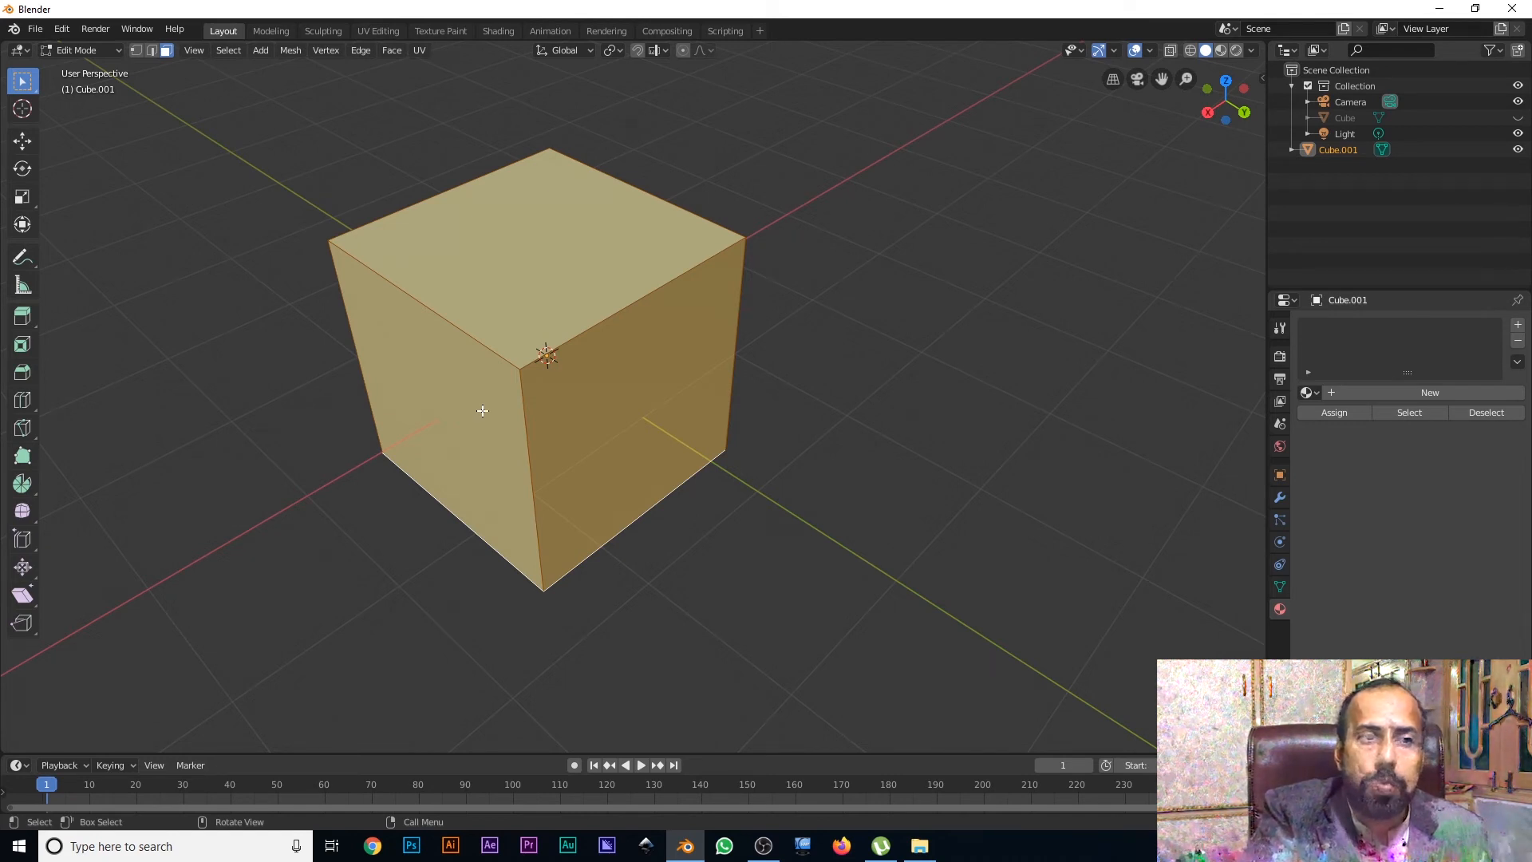
{"action": "middle_click_drag", "start_coordinate": [617, 416], "coordinate": [435, 343]}
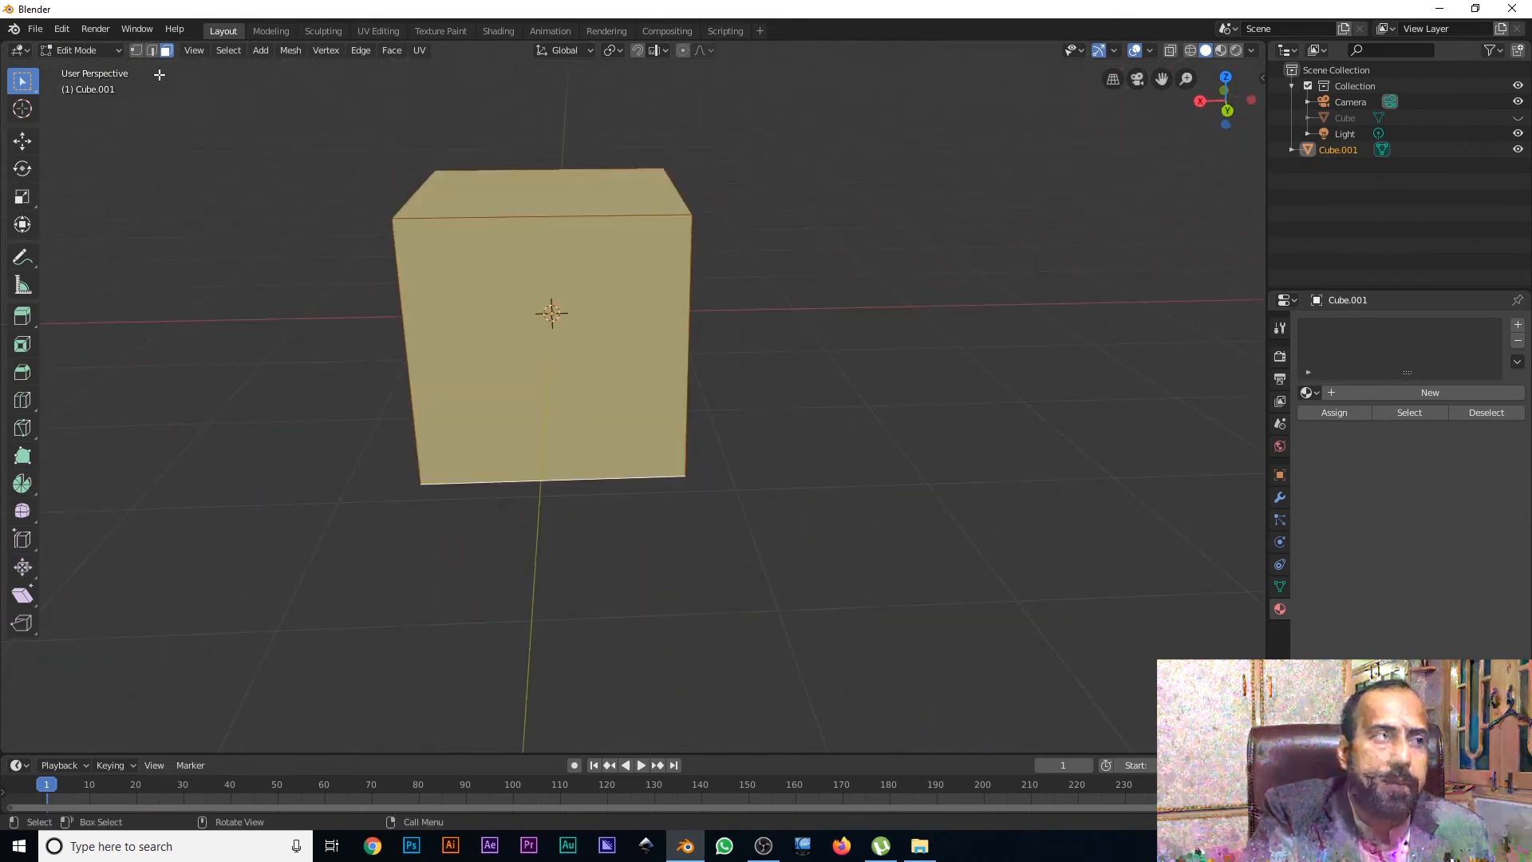
In edge selection mode, select the near top edge of the cube and scale it down to narrow that side.
{"action": "left_click", "coordinate": [152, 51]}
{"action": "left_click", "coordinate": [583, 214]}
{"action": "middle_click_drag", "start_coordinate": [606, 290], "coordinate": [912, 427]}
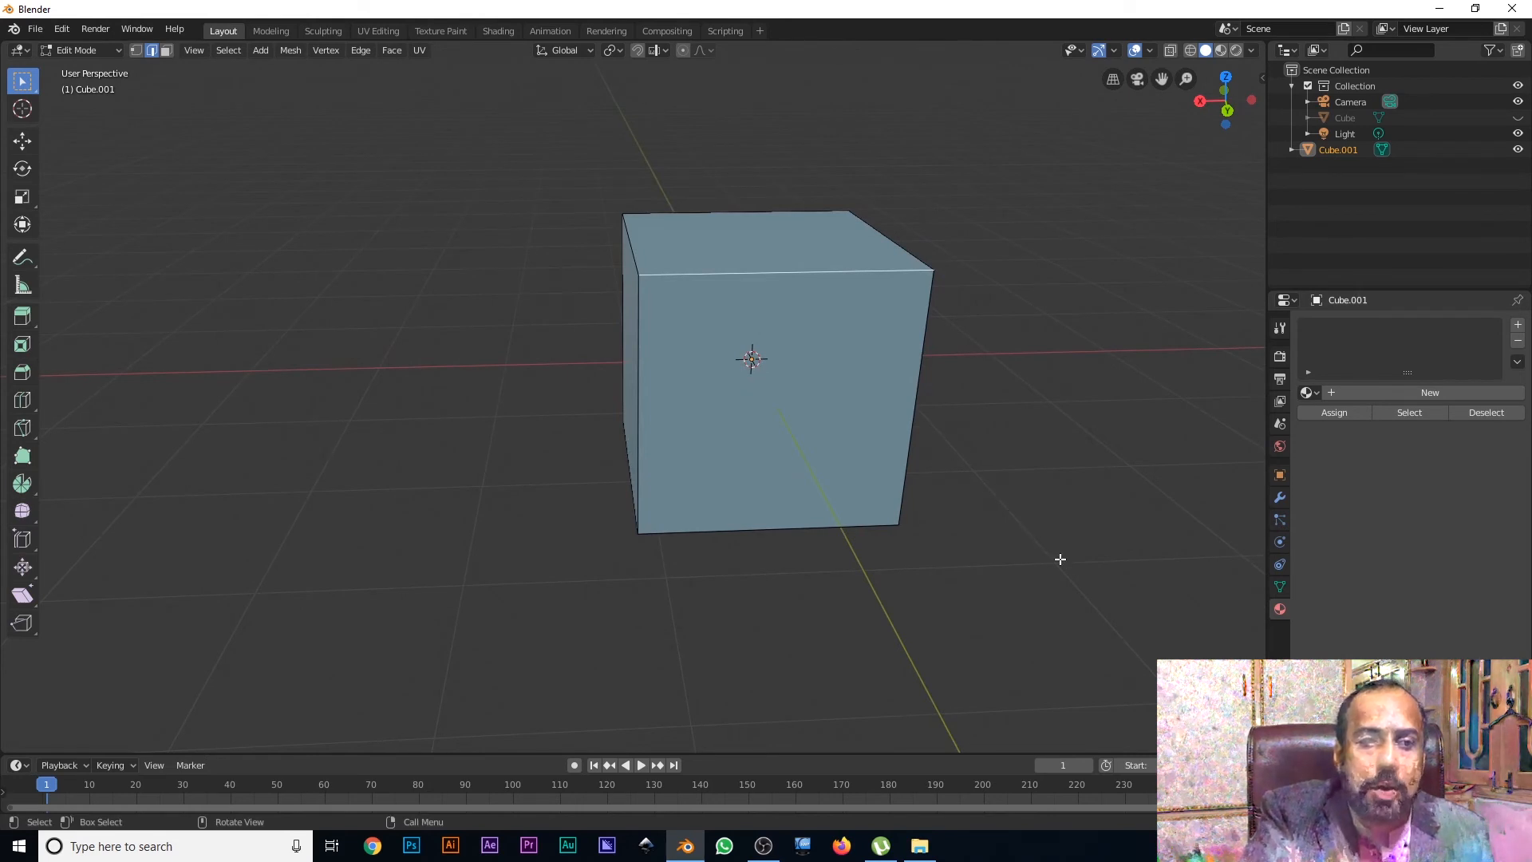
{"action": "key", "text": "s"}
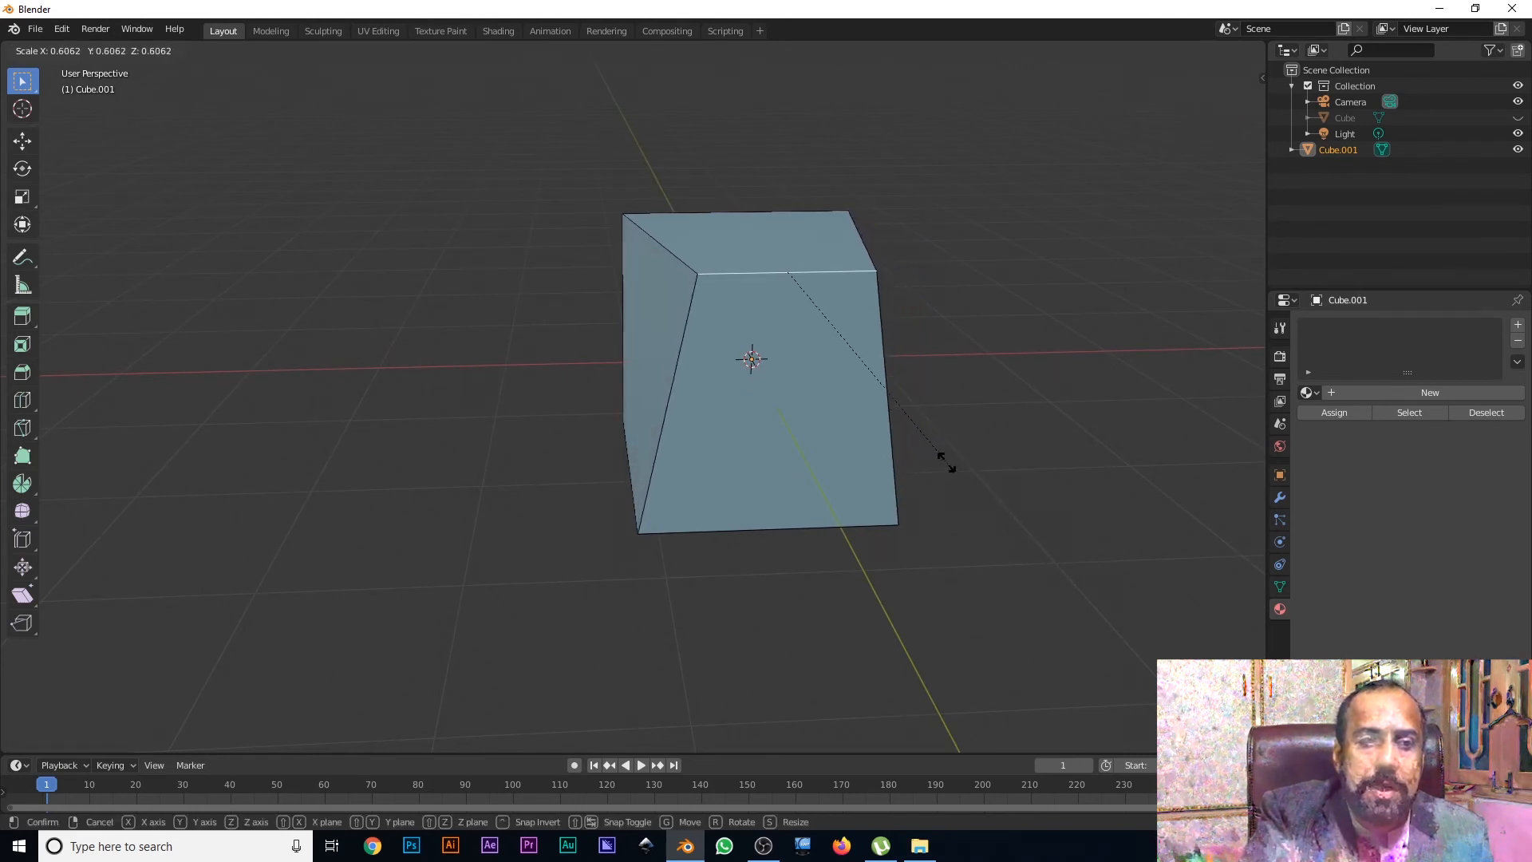
{"action": "left_click", "coordinate": [875, 413]}
{"action": "middle_click_drag", "start_coordinate": [875, 413], "coordinate": [722, 355]}
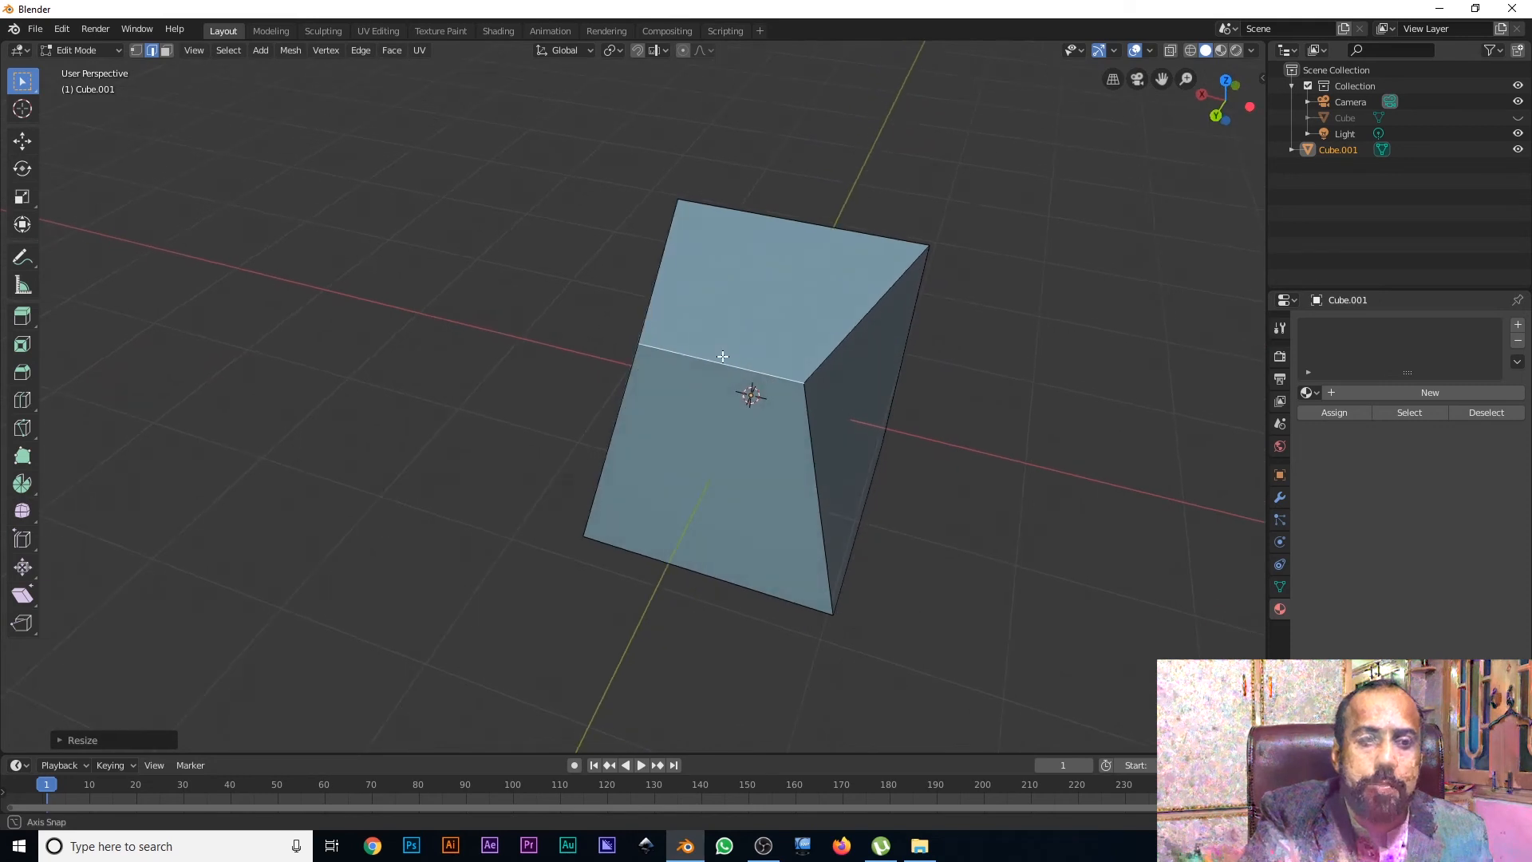
Scale the same top edge up beyond the cube's width, and undo both edge scalings.
{"action": "key", "text": "s"}
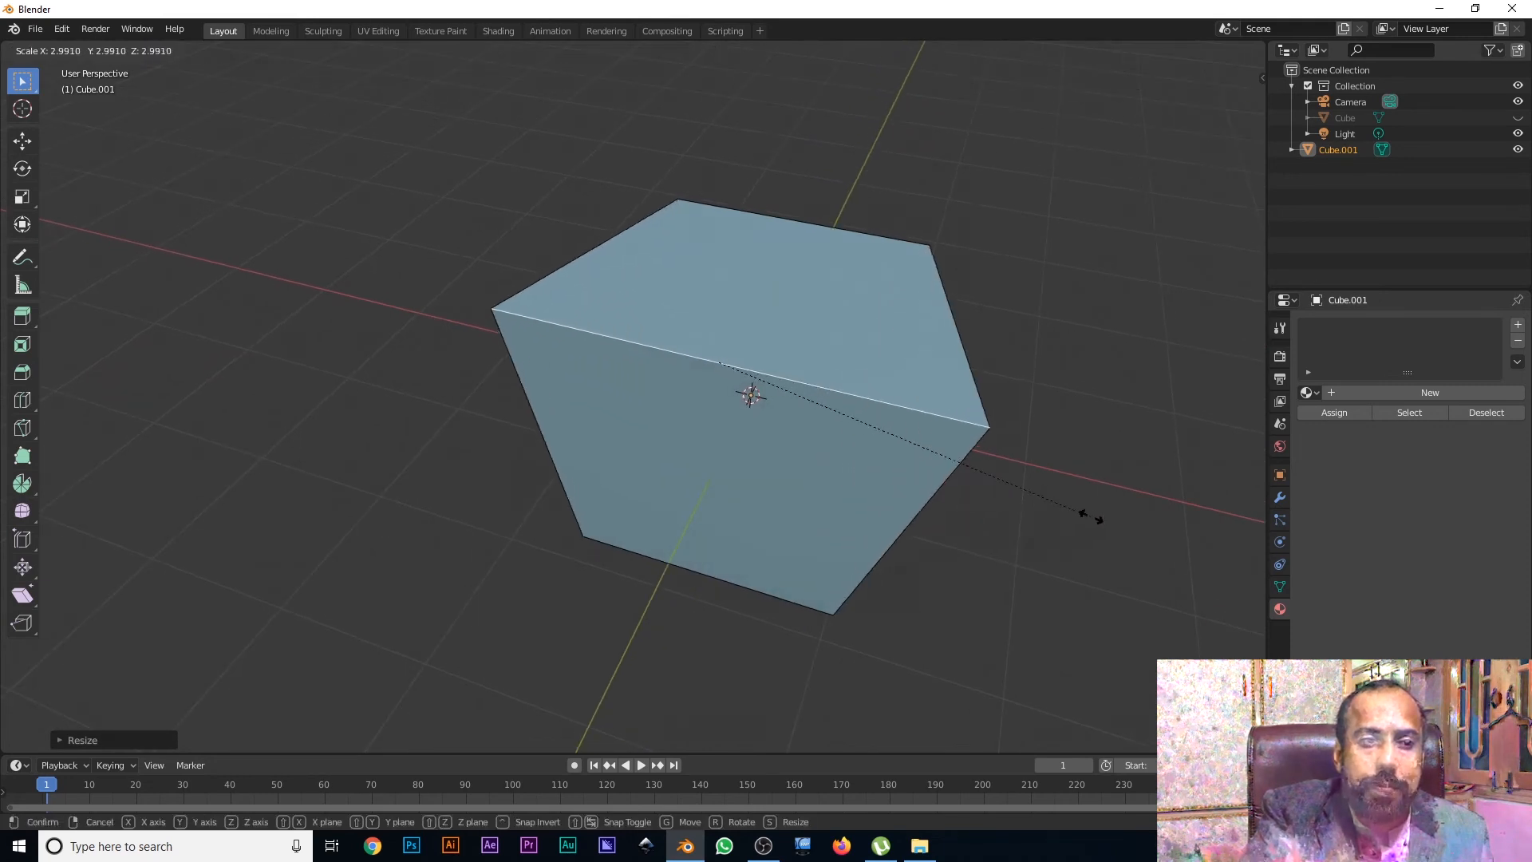
{"action": "left_click", "coordinate": [1145, 530]}
{"action": "middle_click_drag", "start_coordinate": [900, 529], "coordinate": [875, 510]}
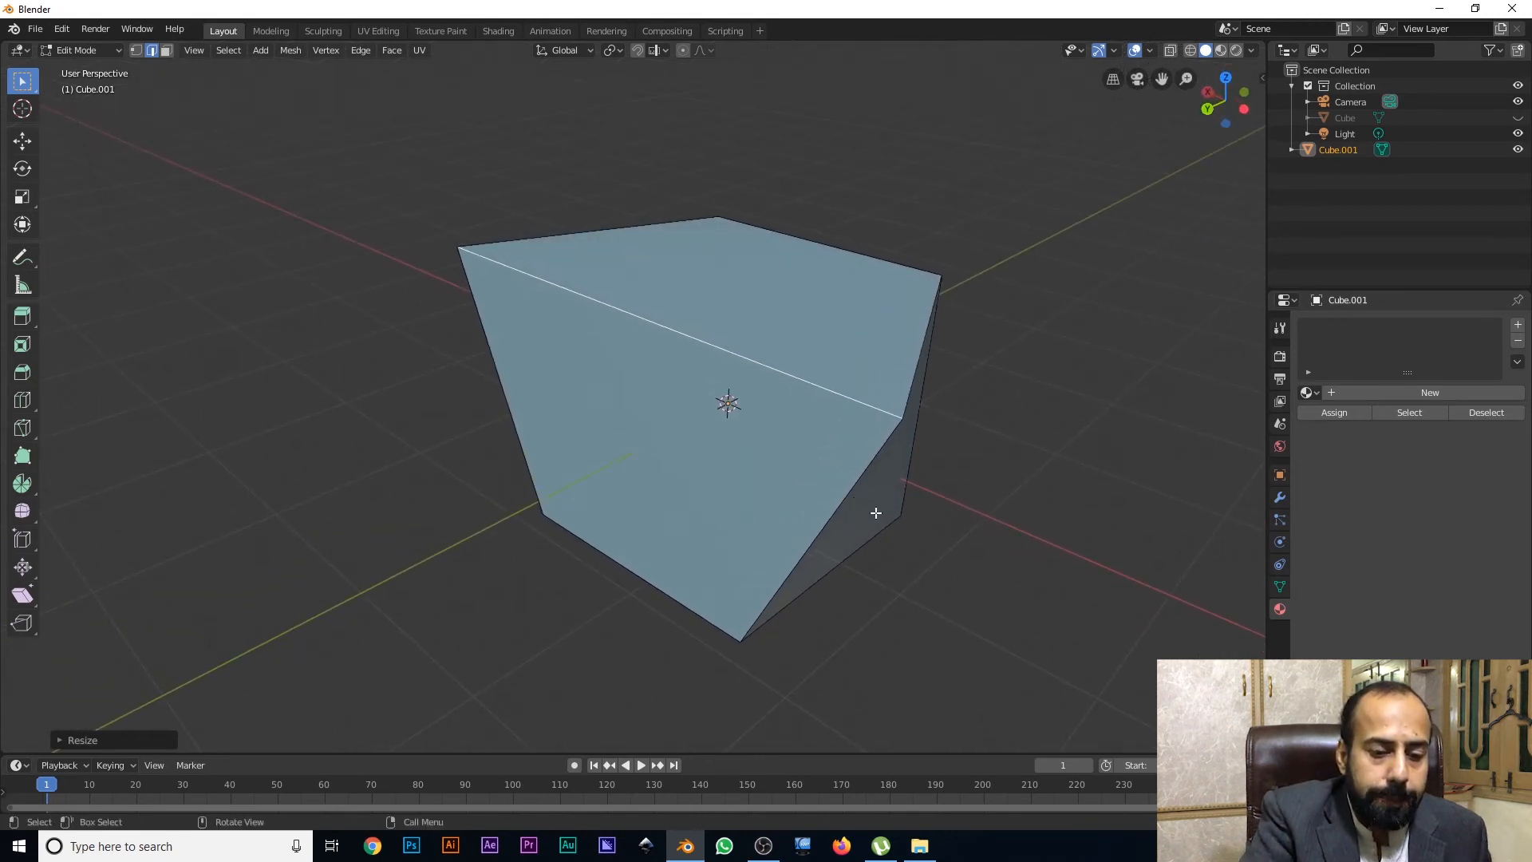
{"action": "key", "text": "KP_1"}
{"action": "middle_click_drag", "start_coordinate": [92, 549], "coordinate": [862, 430]}
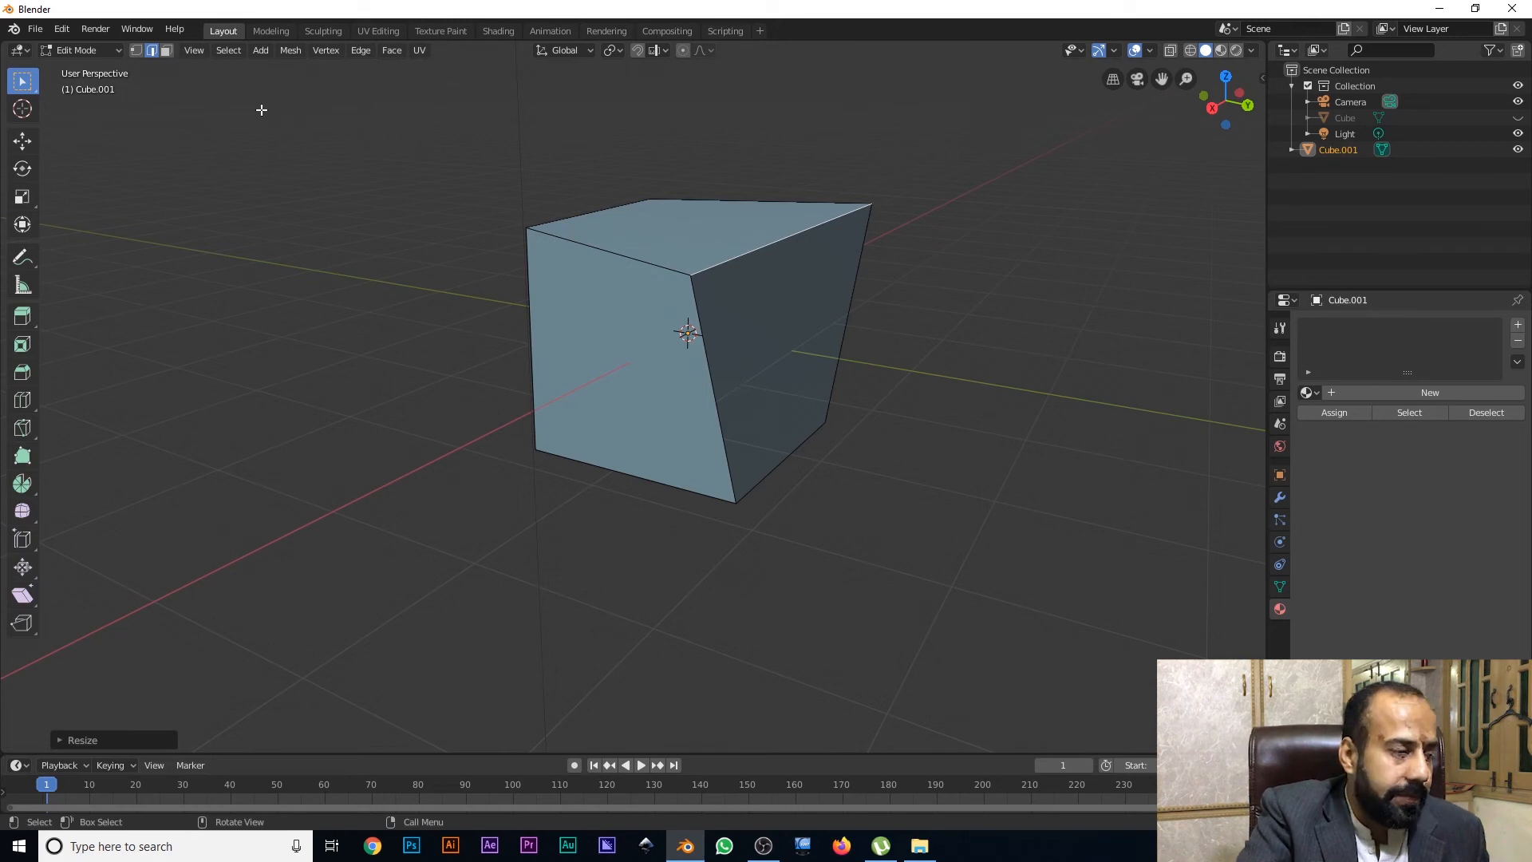
{"action": "key", "text": "ctrl+z"}
{"action": "key", "text": "ctrl+z"}
In vertex selection mode, move the cube's nearest top corner vertex freely, and undo the move.
{"action": "left_click", "coordinate": [138, 50]}
{"action": "middle_click_drag", "start_coordinate": [870, 339], "coordinate": [728, 386]}
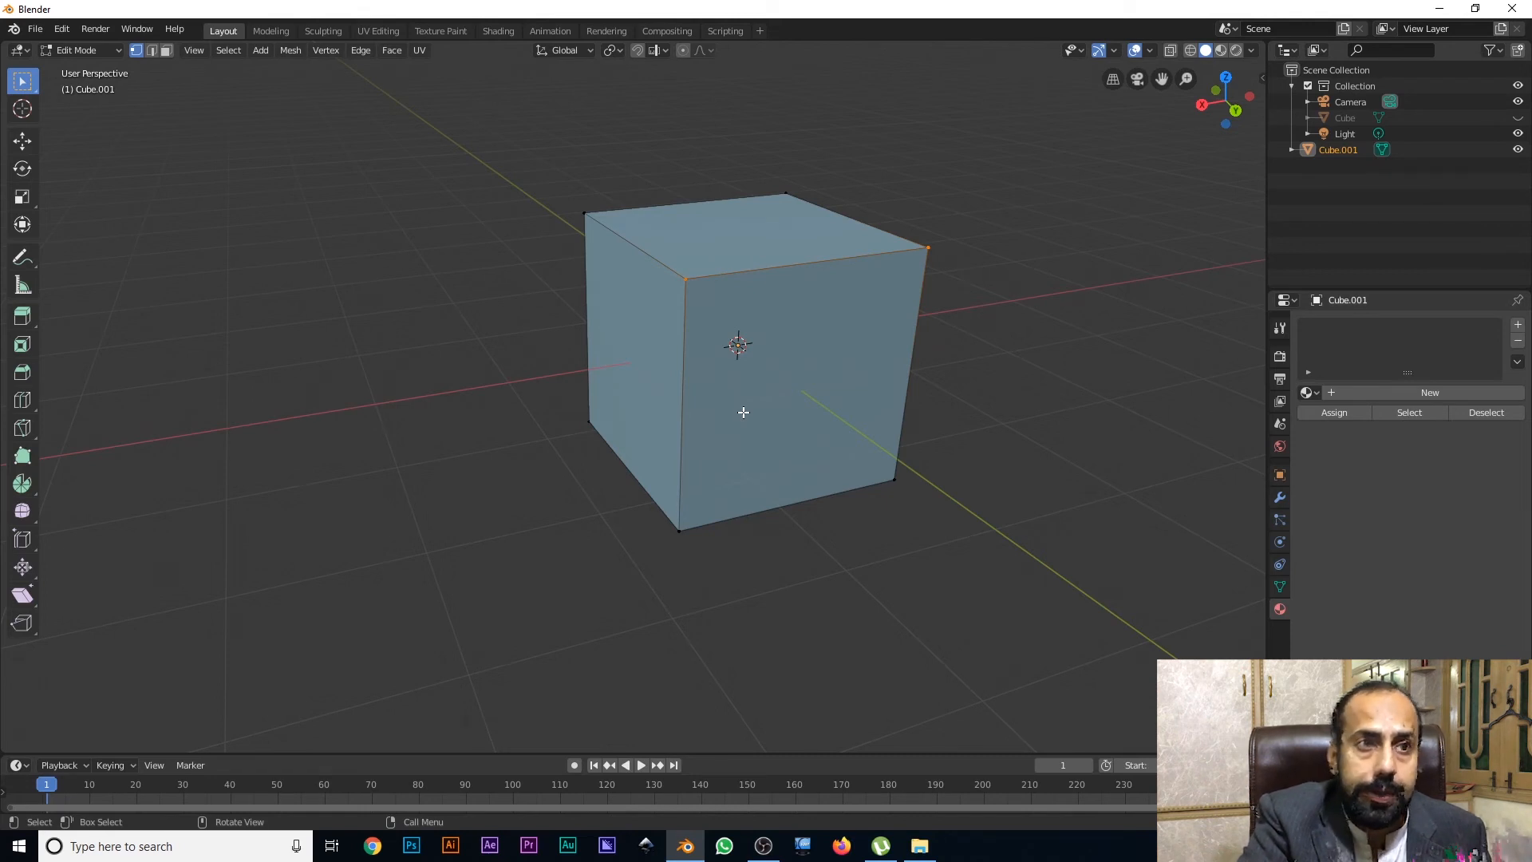
{"action": "middle_click_drag", "start_coordinate": [627, 311], "coordinate": [773, 221]}
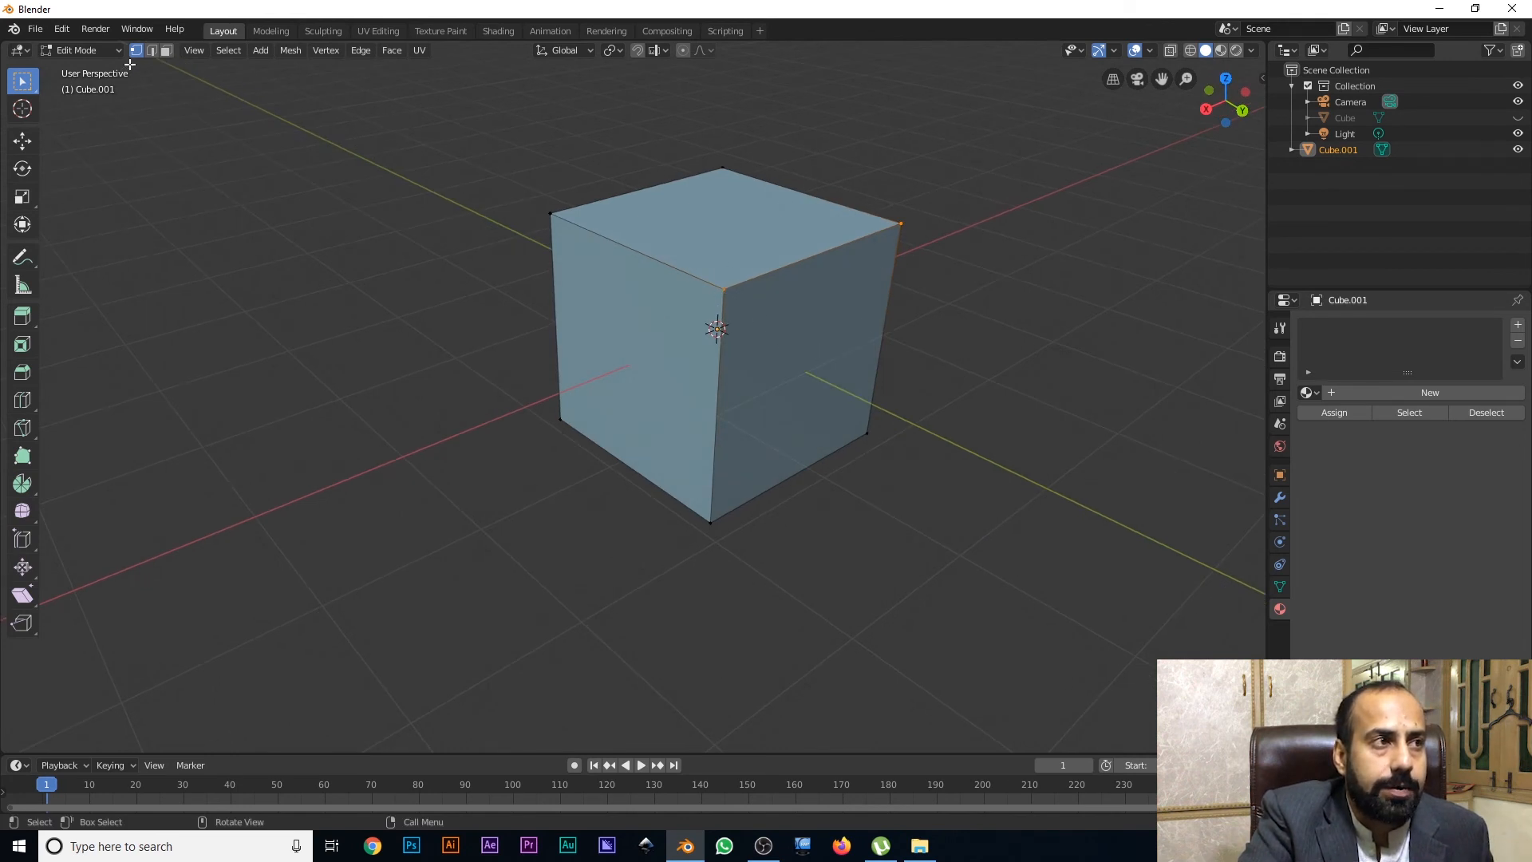
{"action": "left_click", "coordinate": [731, 288]}
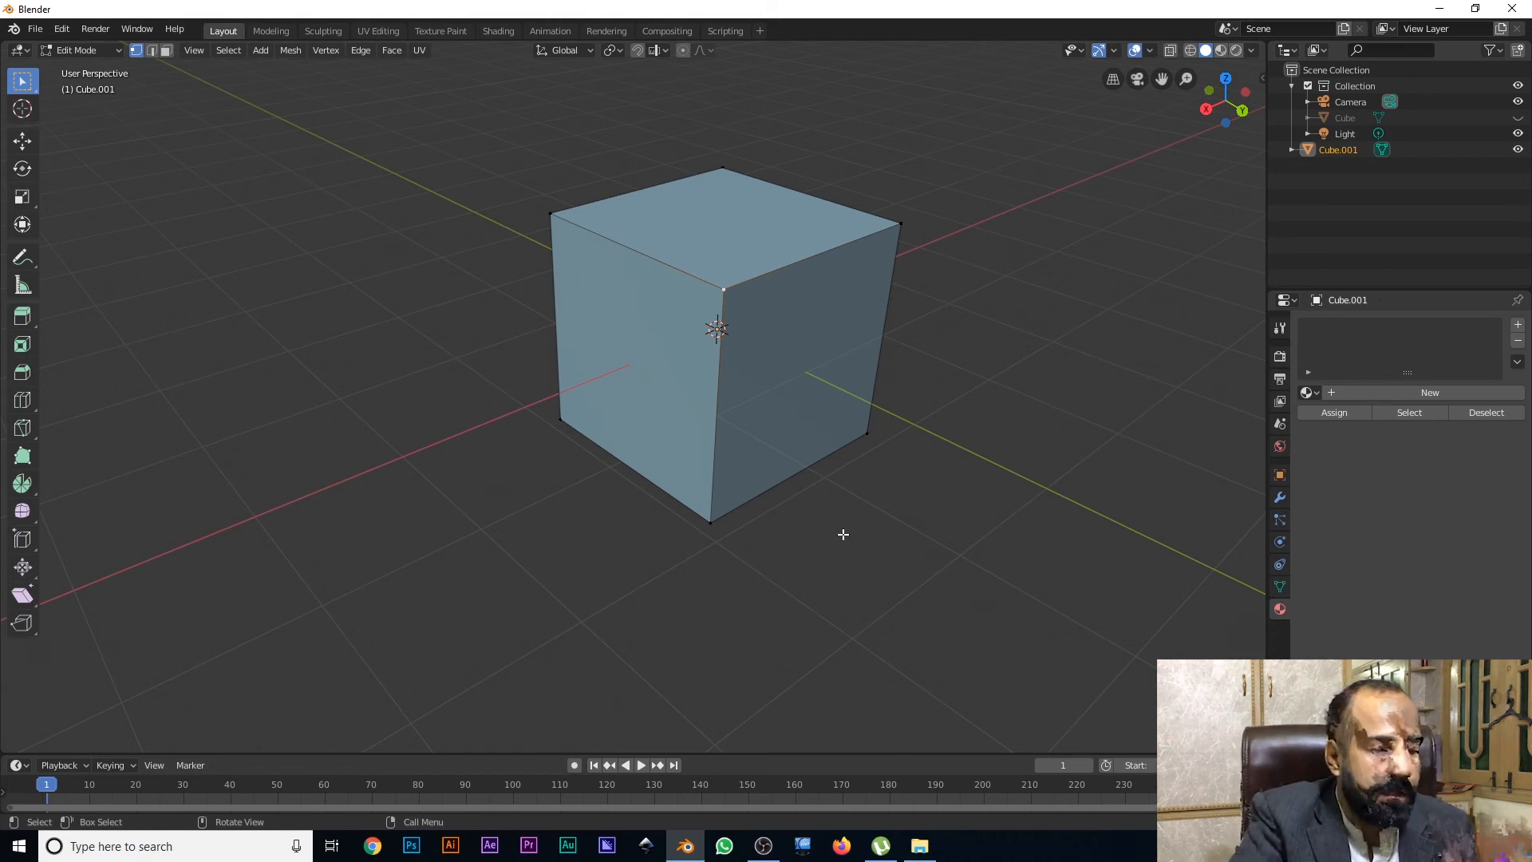
{"action": "key", "text": "g"}
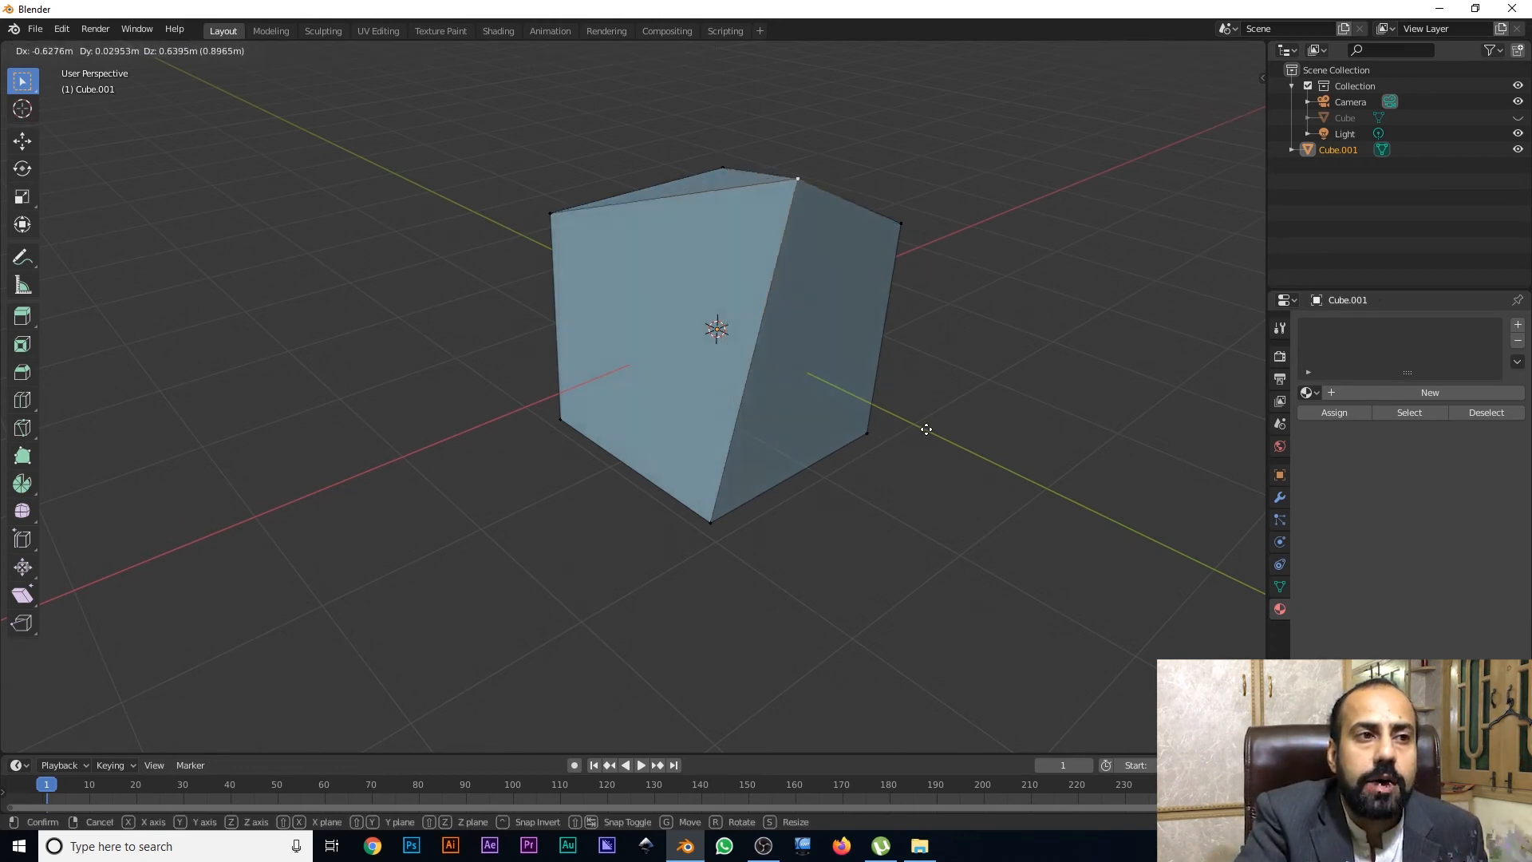
{"action": "left_click", "coordinate": [829, 406]}
{"action": "middle_click_drag", "start_coordinate": [479, 338], "coordinate": [465, 406]}
{"action": "key", "text": "ctrl+z"}
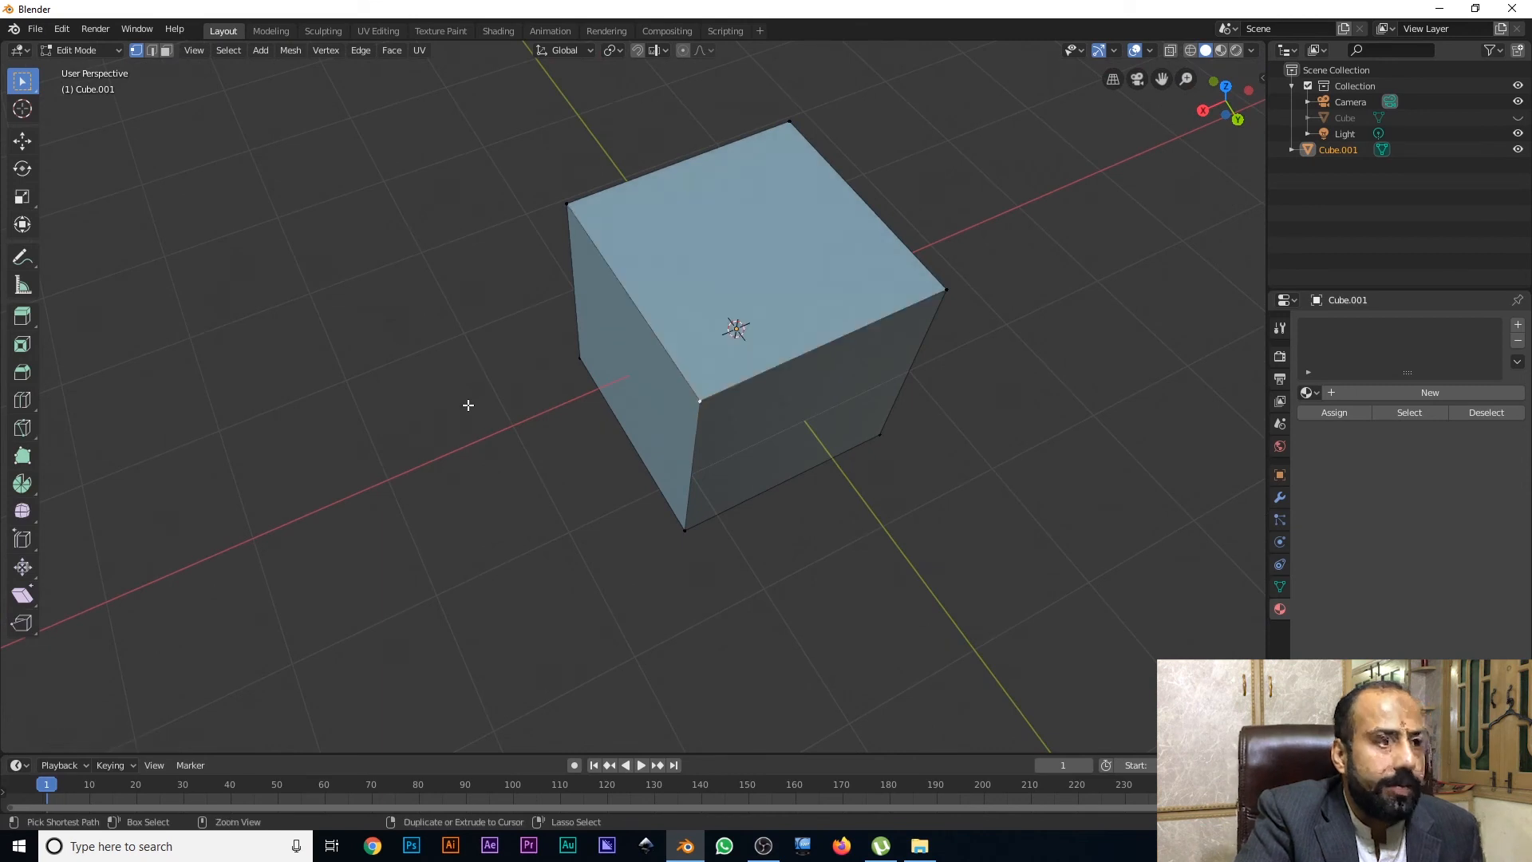
In edge selection mode, select the cube's top edge parallel to the X axis and raise it along Z to slope the top face.
{"action": "left_click", "coordinate": [152, 50]}
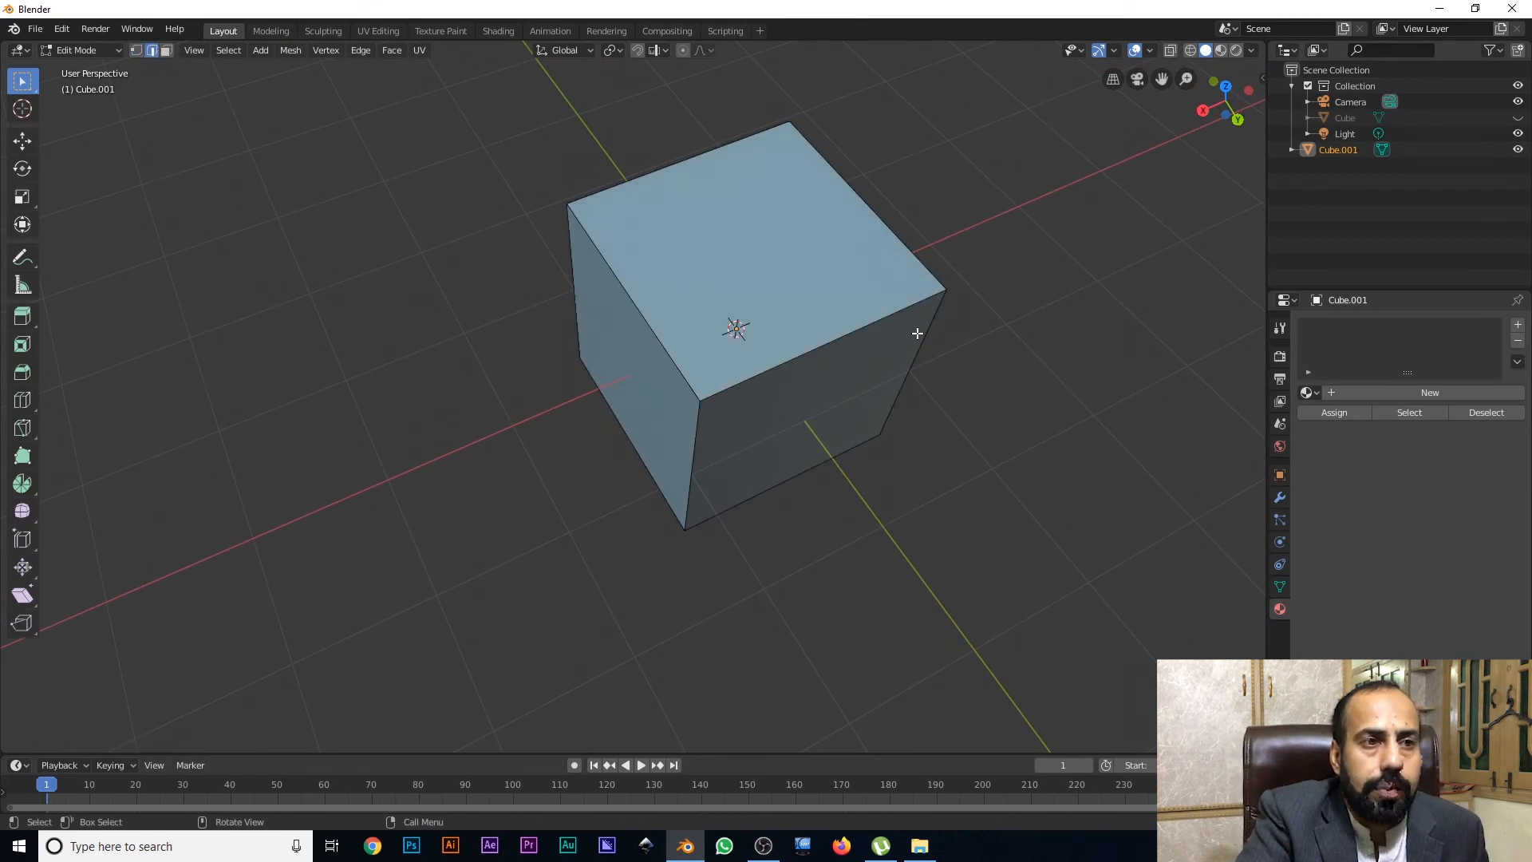
{"action": "left_click", "coordinate": [852, 319]}
{"action": "key", "text": "g"}
{"action": "key", "text": "z"}
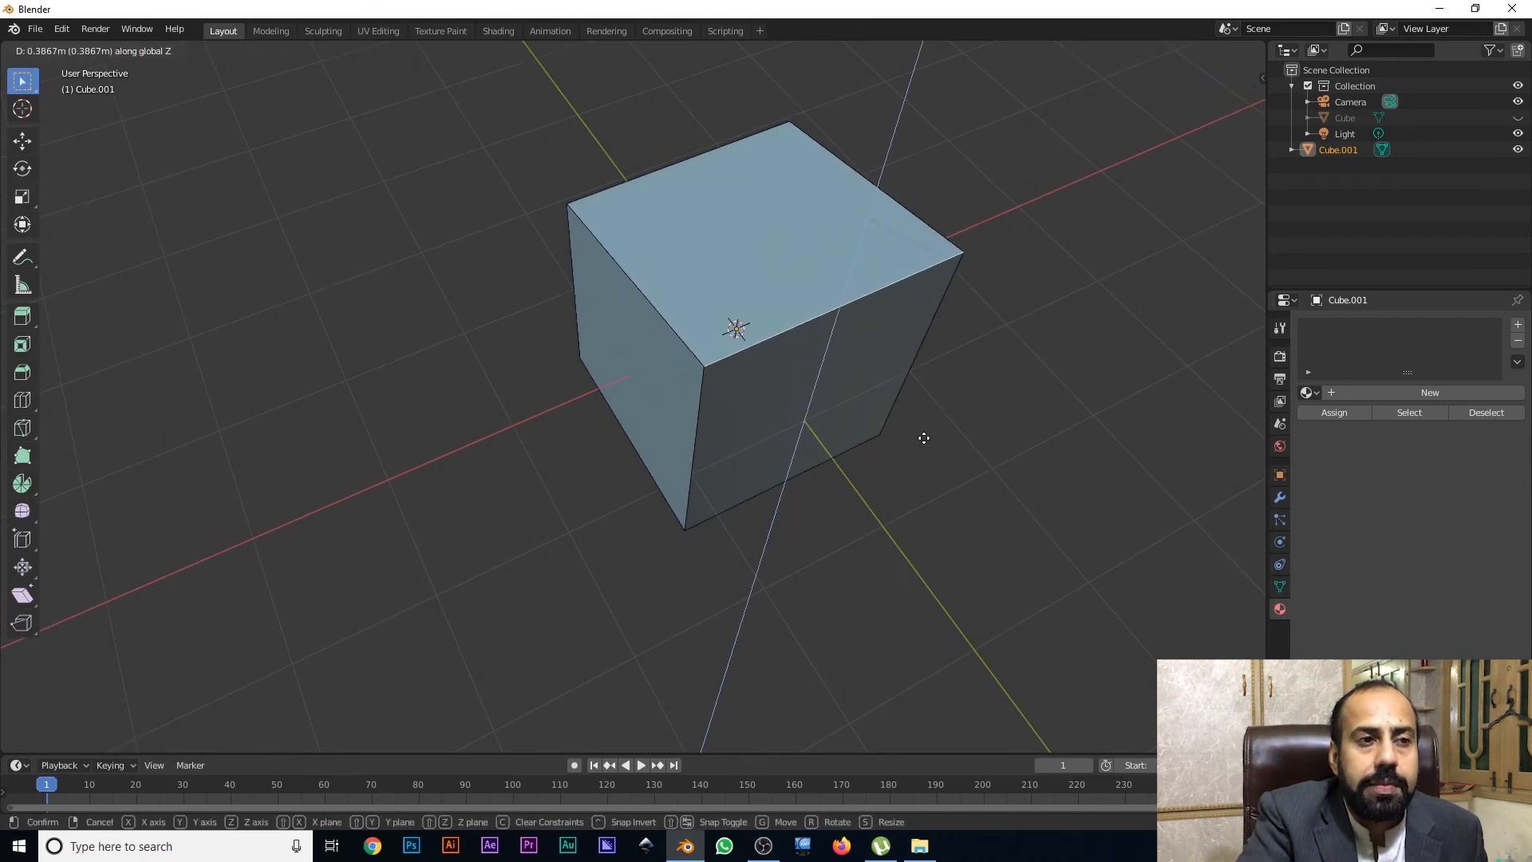
{"action": "left_click", "coordinate": [920, 356]}
{"action": "middle_click_drag", "start_coordinate": [920, 356], "coordinate": [821, 430]}
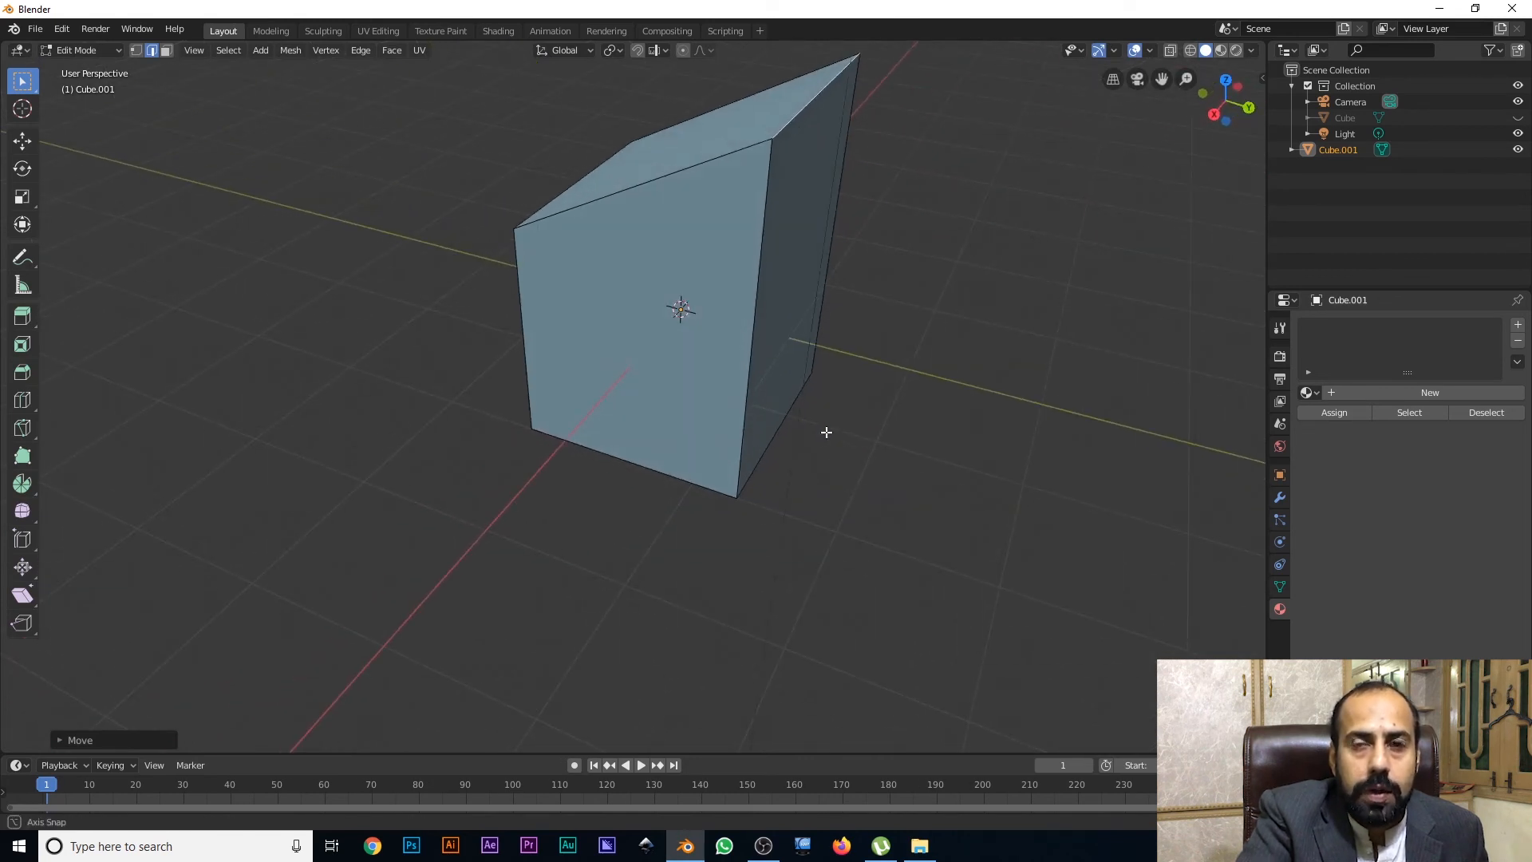
{"action": "middle_click_drag", "start_coordinate": [758, 338], "coordinate": [701, 482], "text": "shift"}
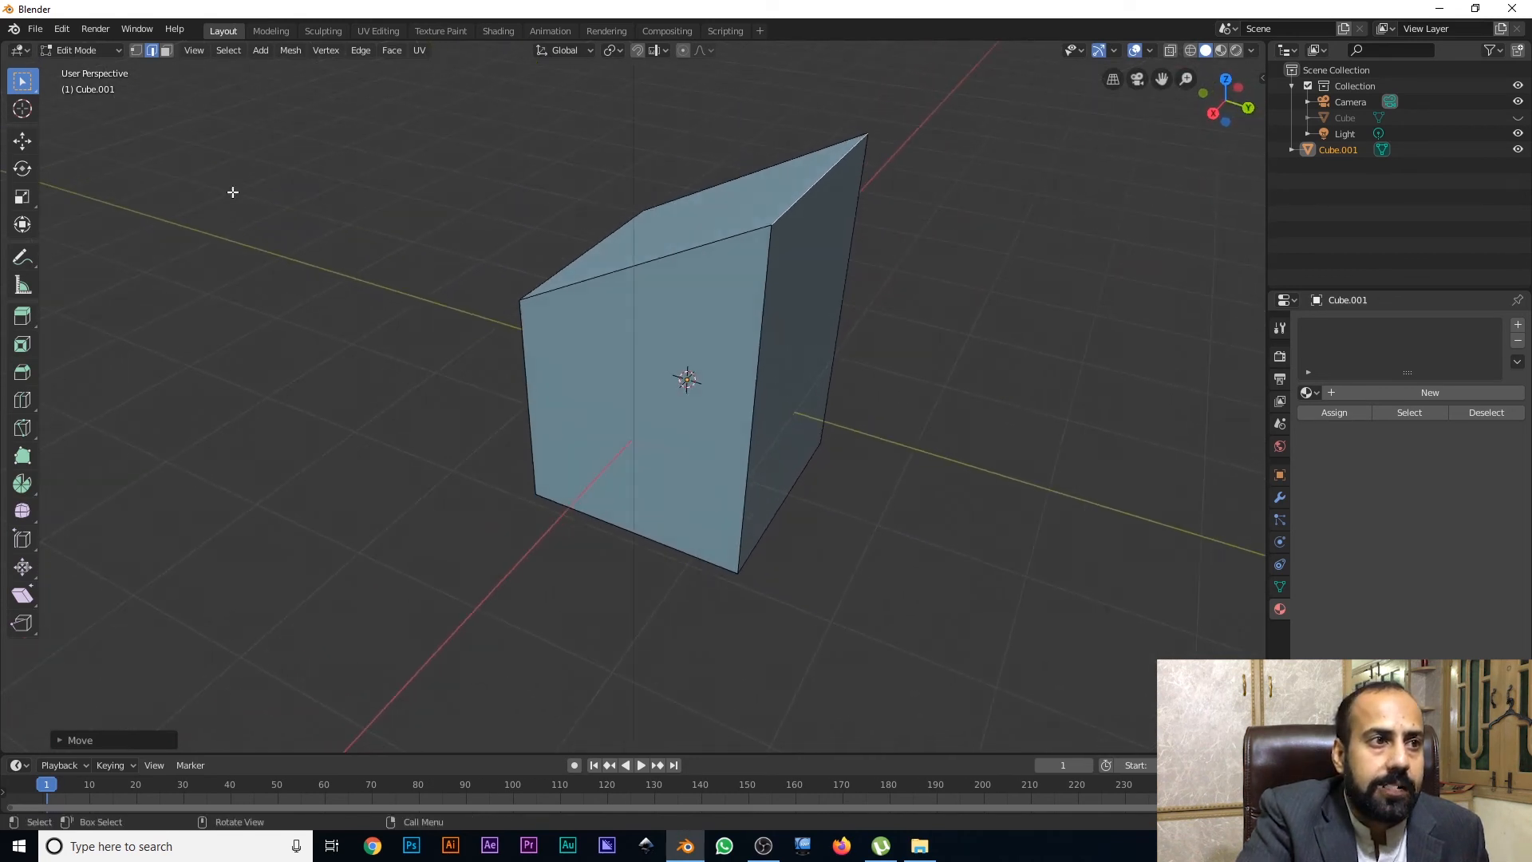
Switch to face selection mode and select the side face that points along the positive X axis.
{"action": "left_click", "coordinate": [165, 50]}
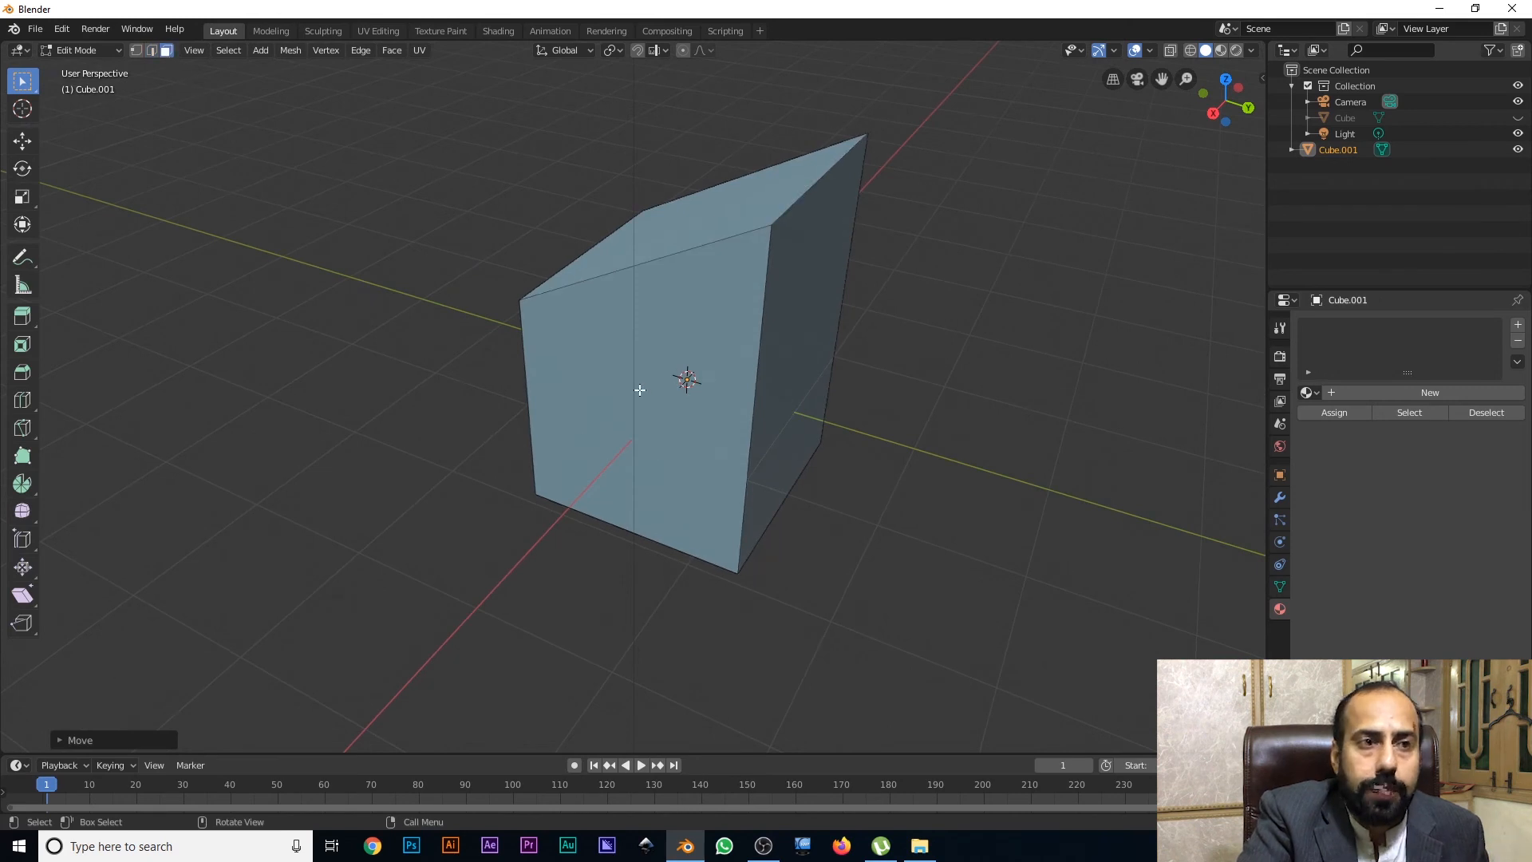
{"action": "left_click", "coordinate": [672, 429]}
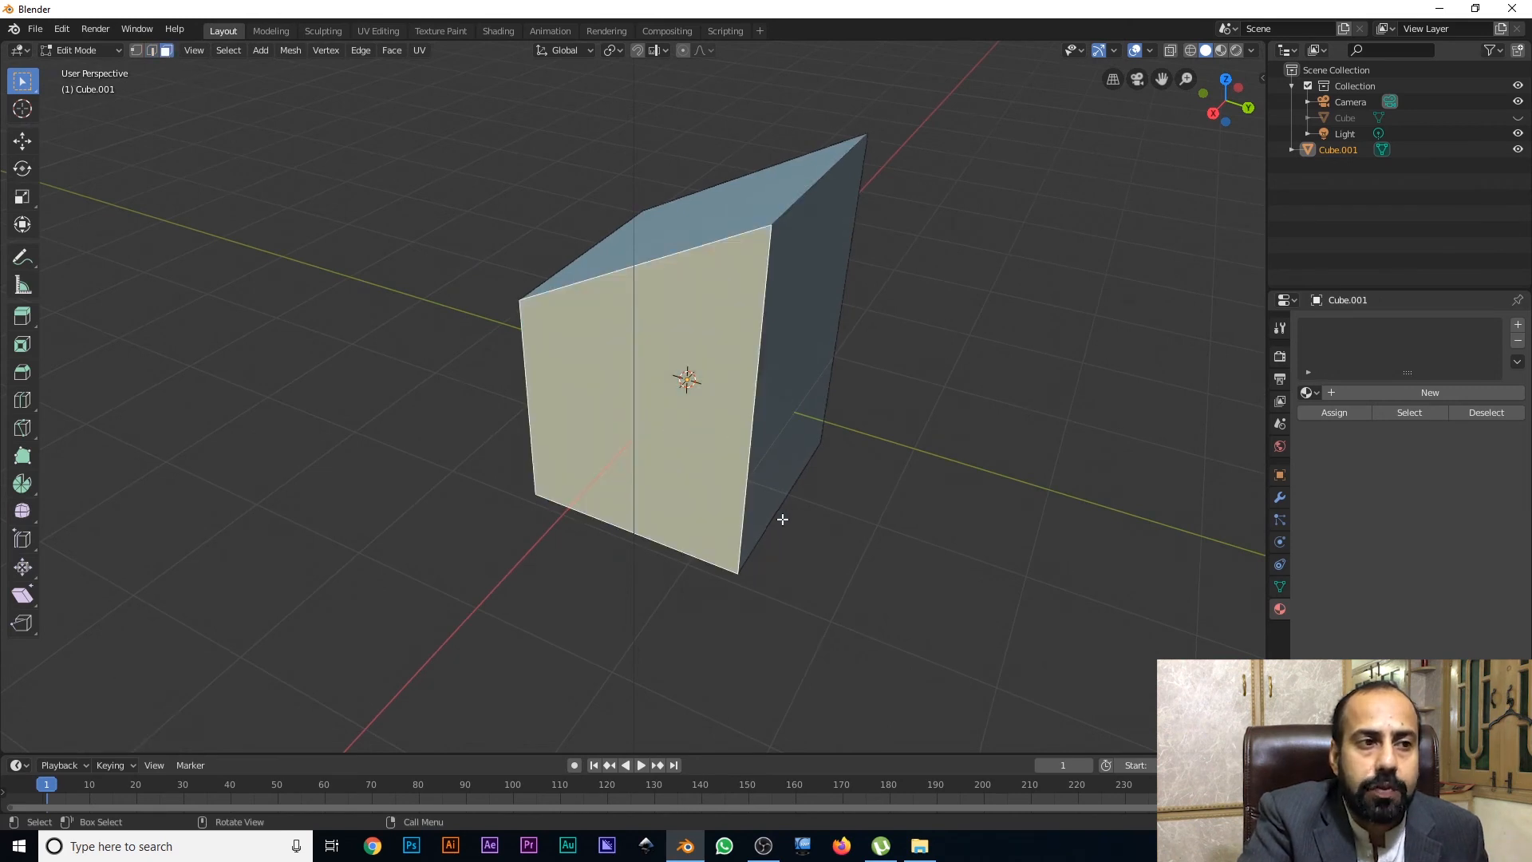
{"action": "middle_click_drag", "start_coordinate": [782, 520], "coordinate": [712, 518]}
Try moving the selected side face freely and along the X axis, cancelling each move.
{"action": "key", "text": "g"}
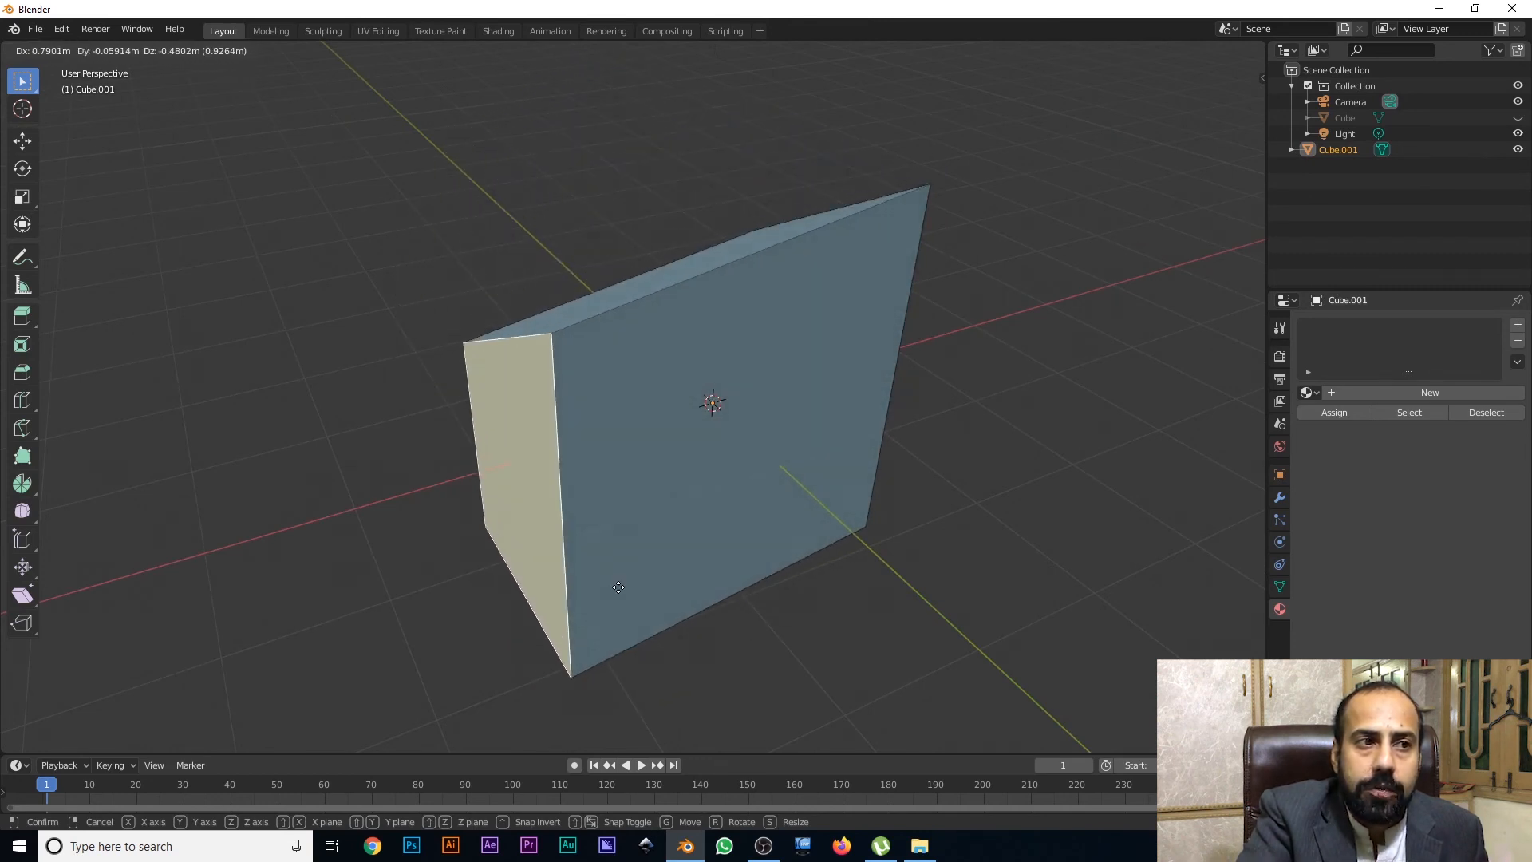
{"action": "left_click", "coordinate": [663, 535]}
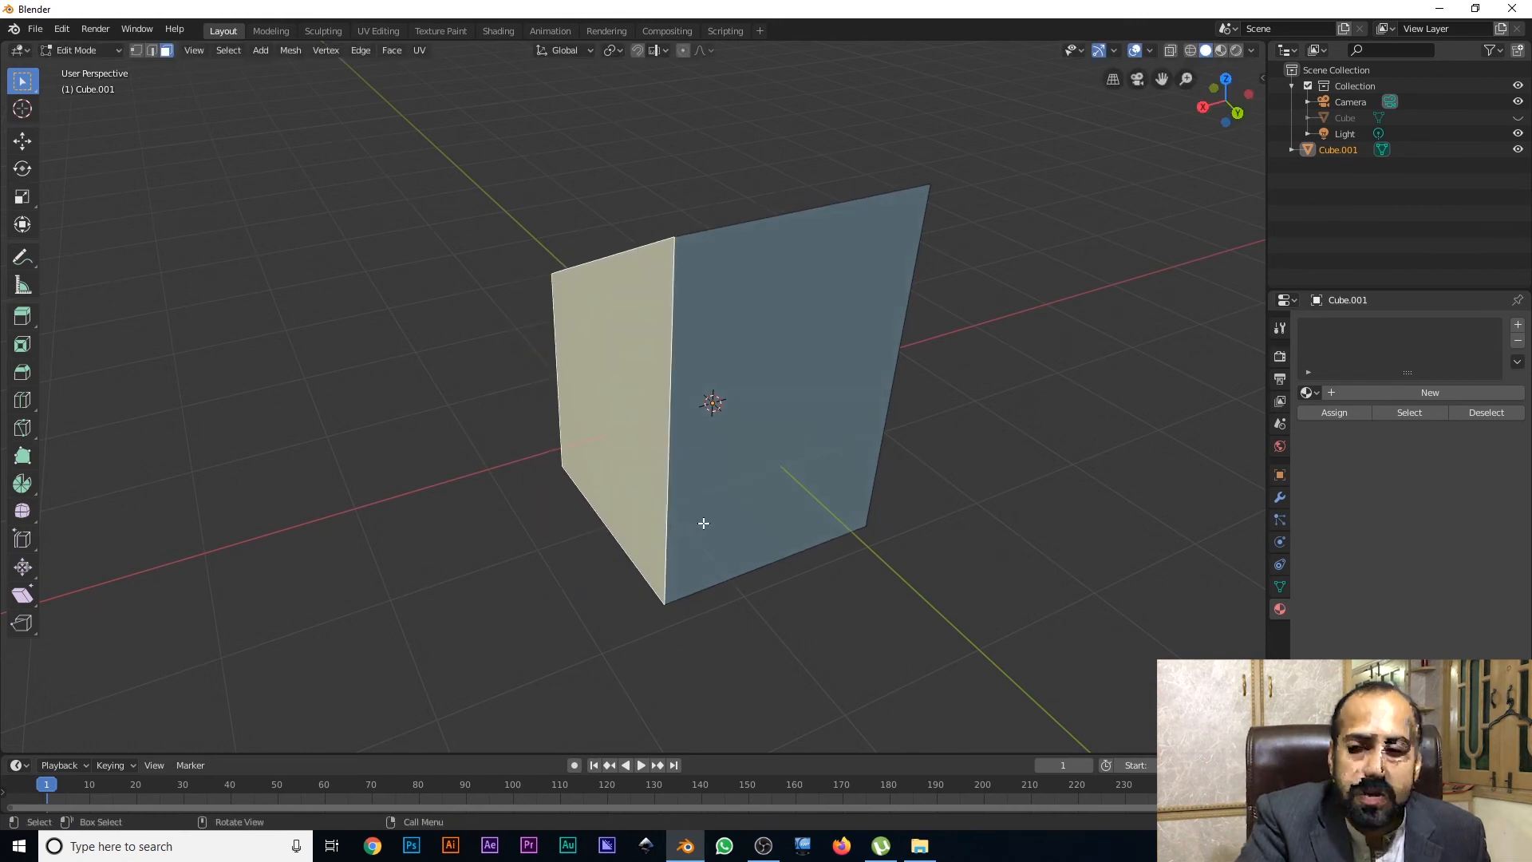
{"action": "key", "text": "g"}
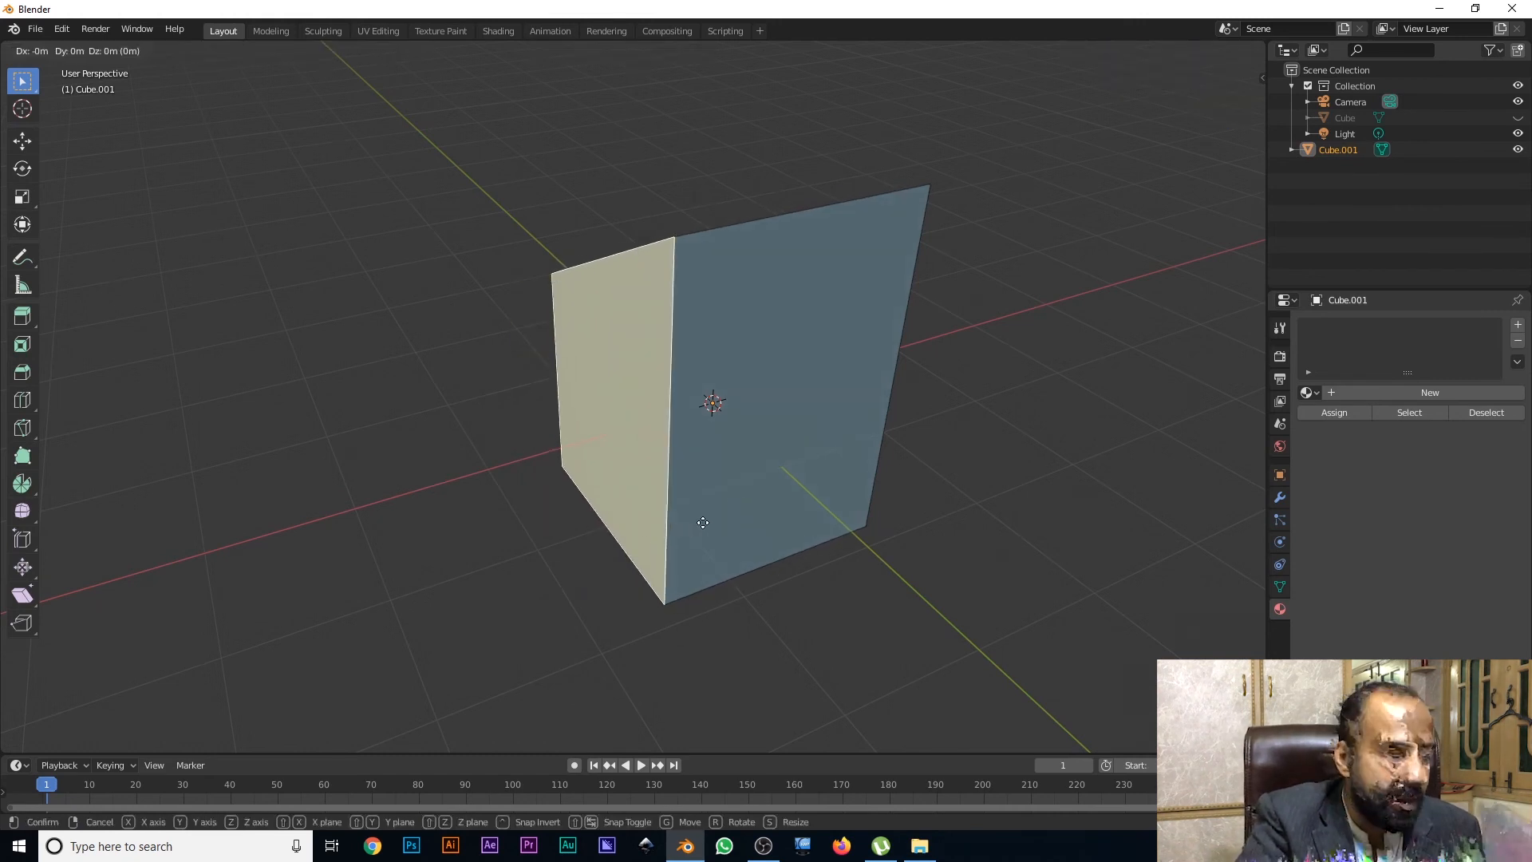
{"action": "key", "text": "x"}
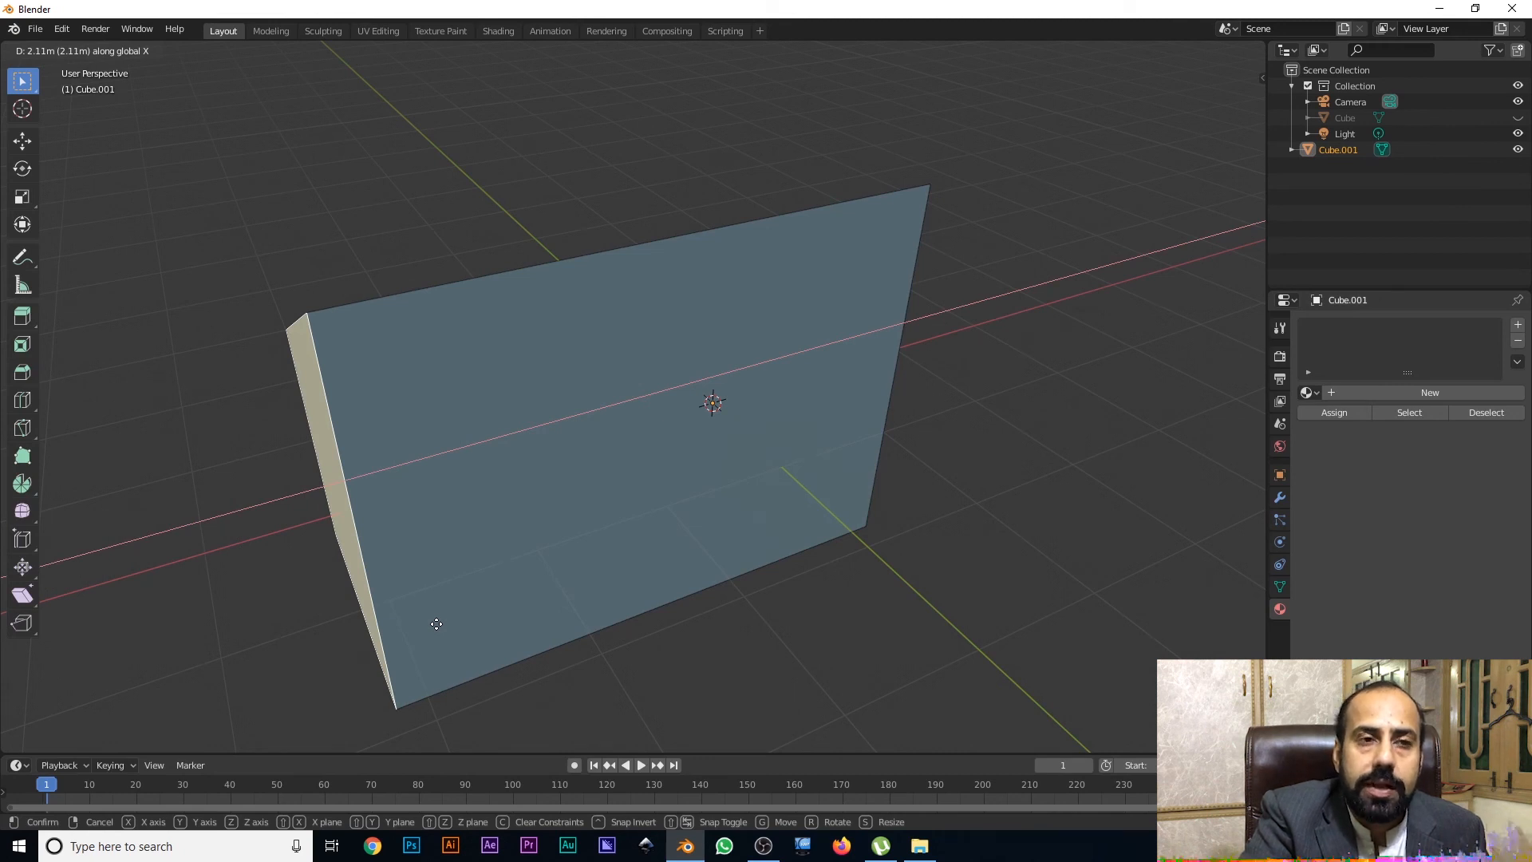
{"action": "right_click", "coordinate": [437, 623]}
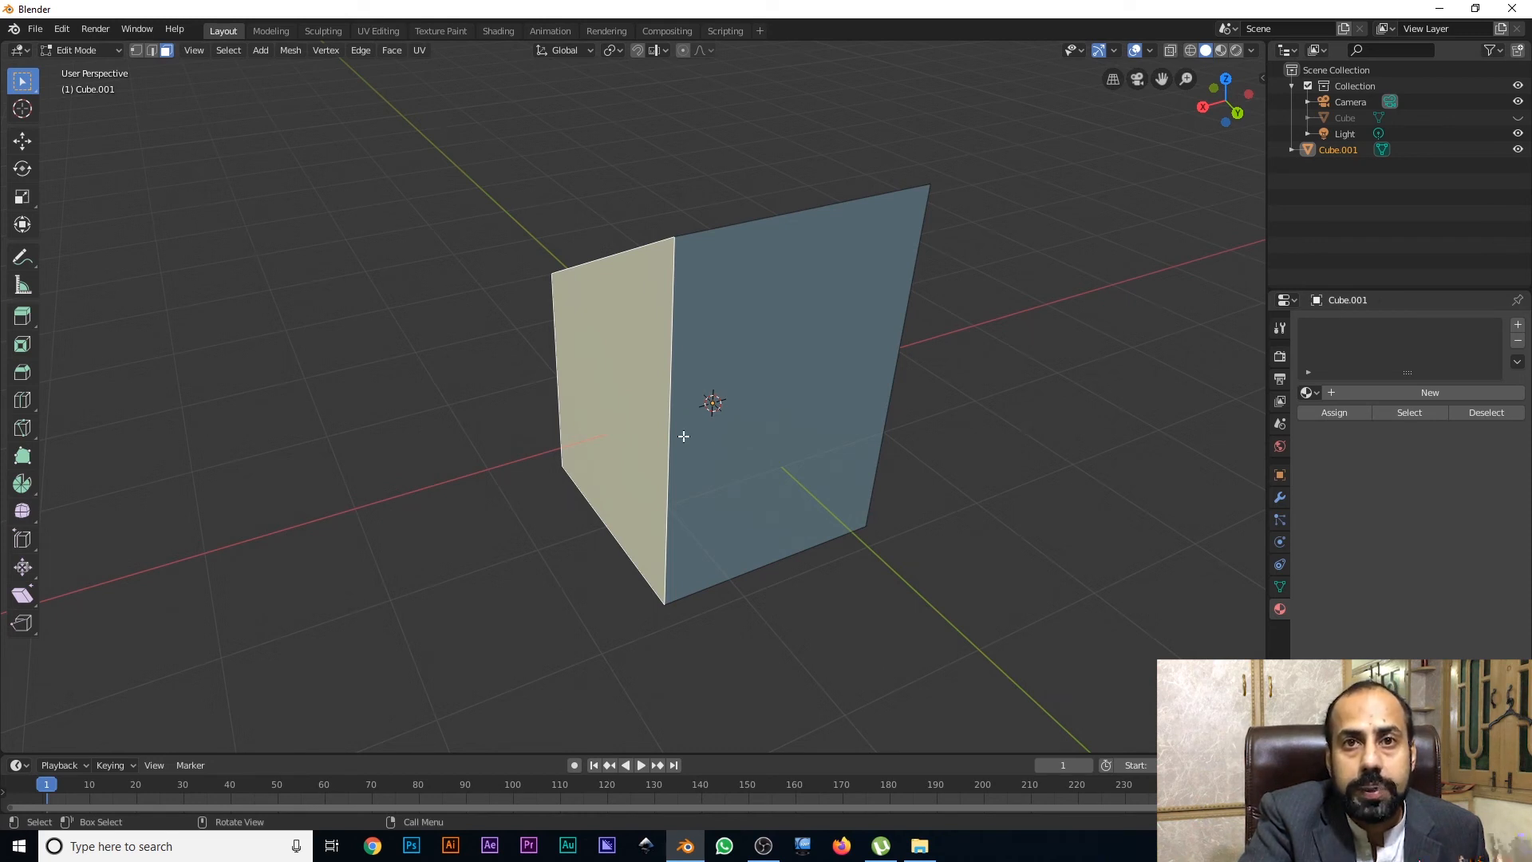
{"action": "key", "text": "g"}
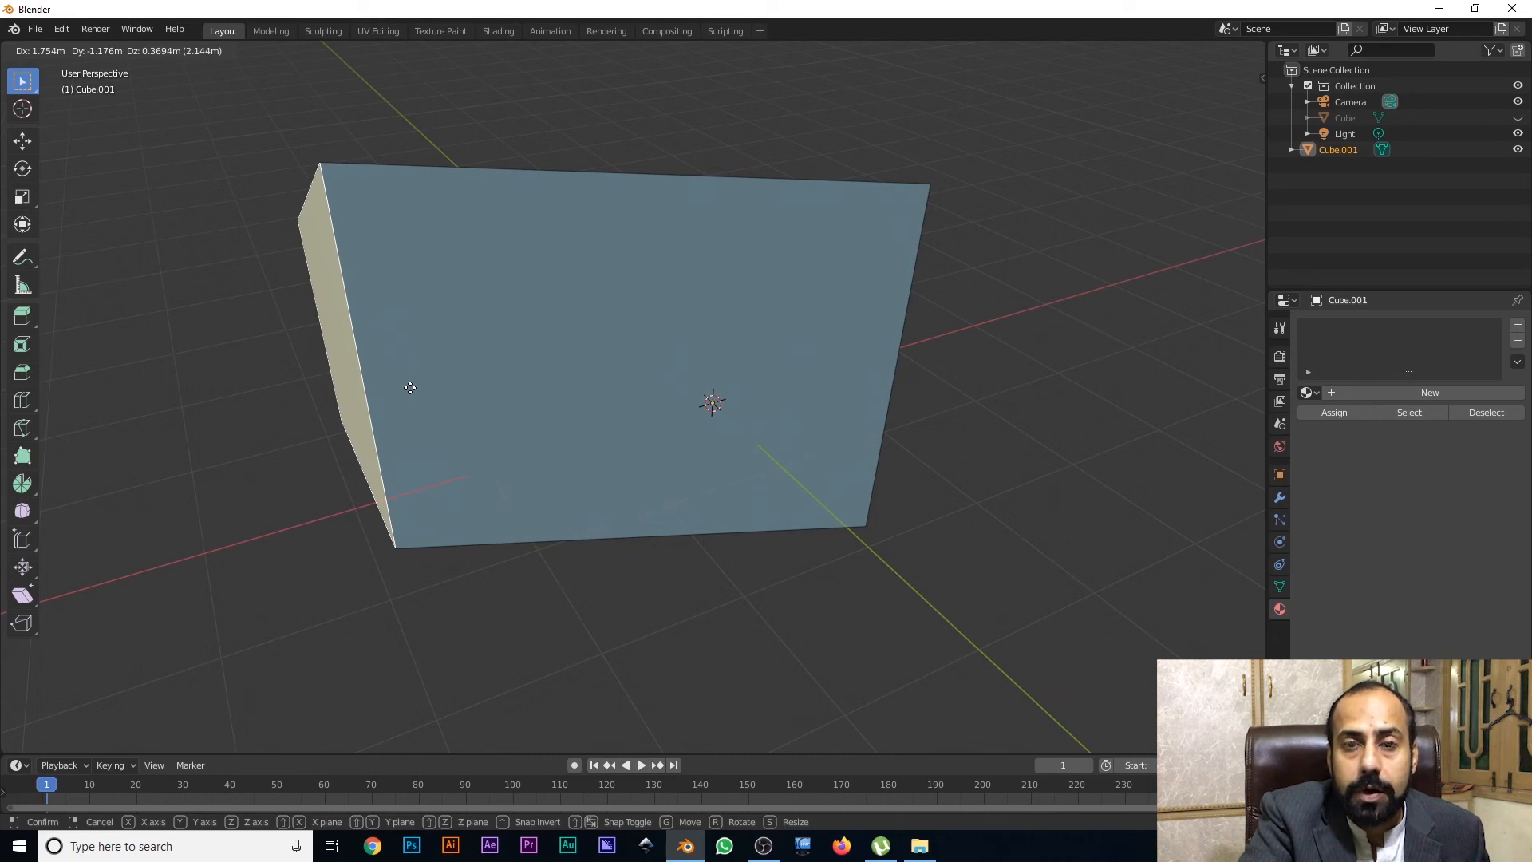
{"action": "right_click", "coordinate": [410, 387]}
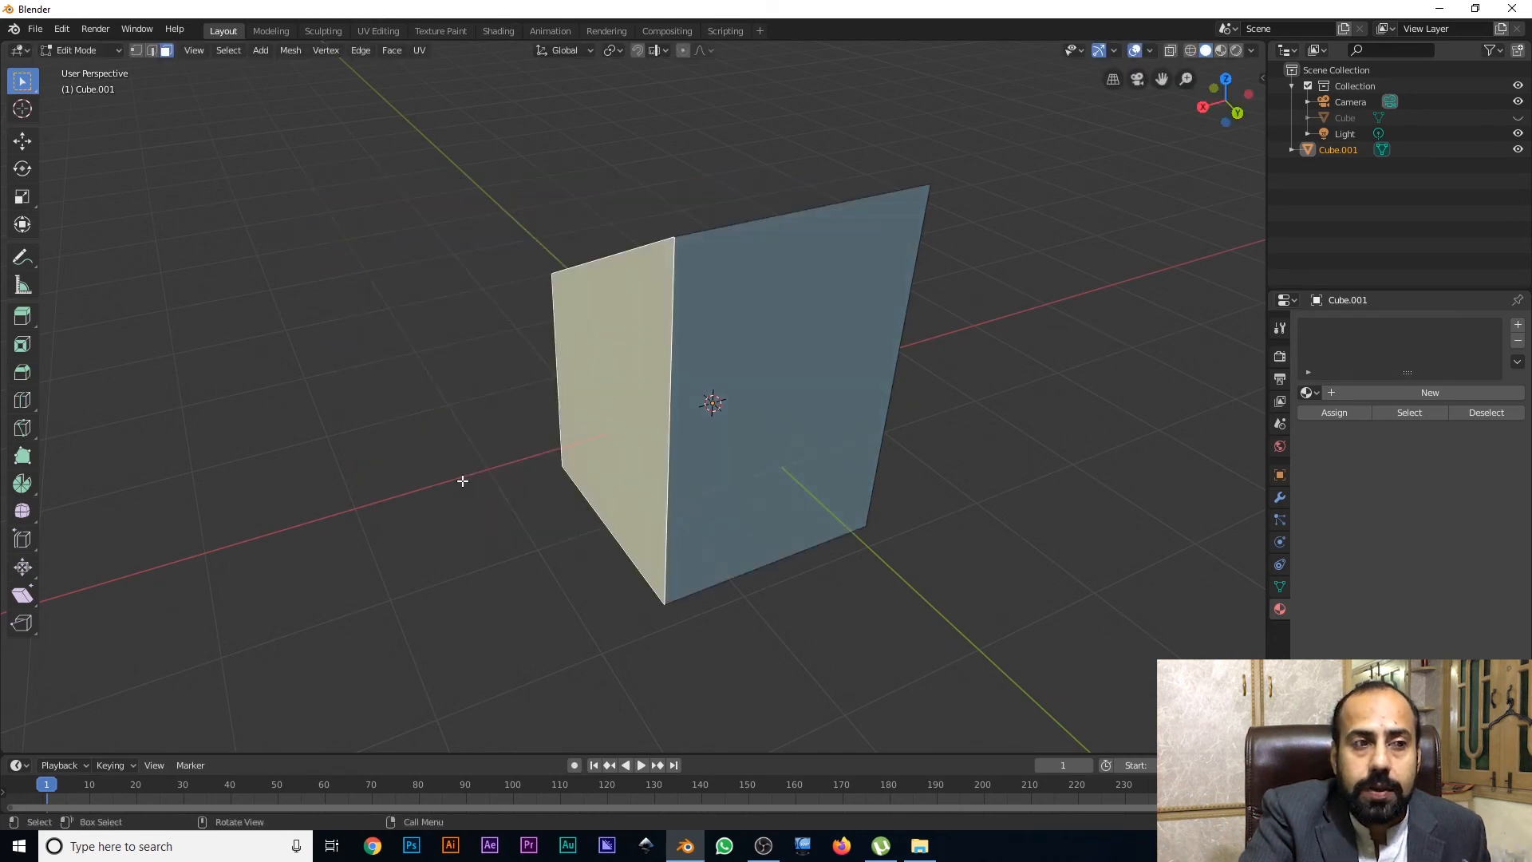
Move the selected side face about 2.27 m along the X axis to lengthen the block.
{"action": "key", "text": "g"}
{"action": "key", "text": "x"}
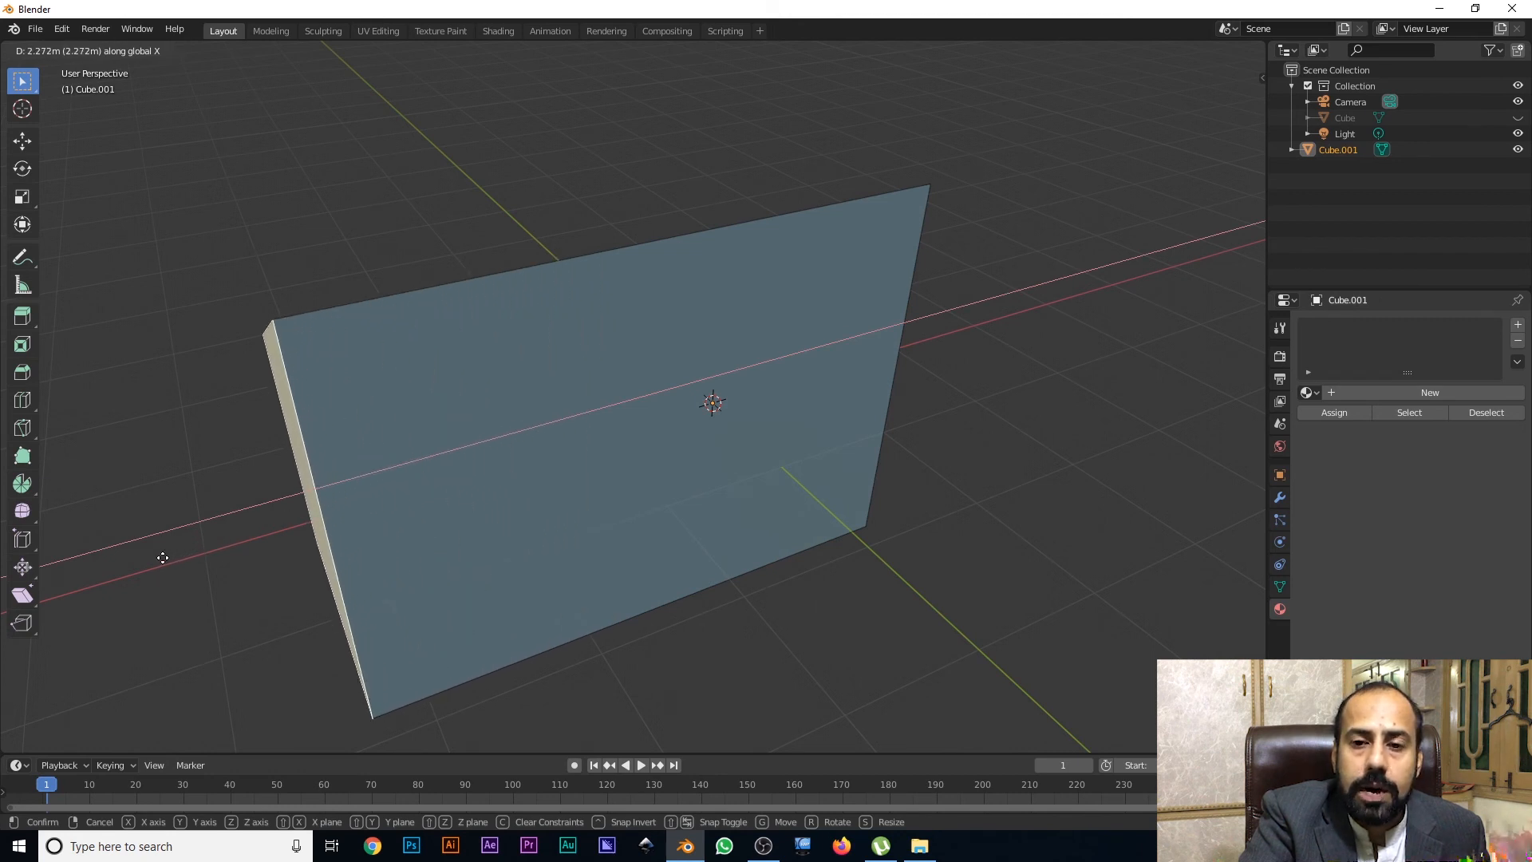
{"action": "left_click", "coordinate": [162, 558]}
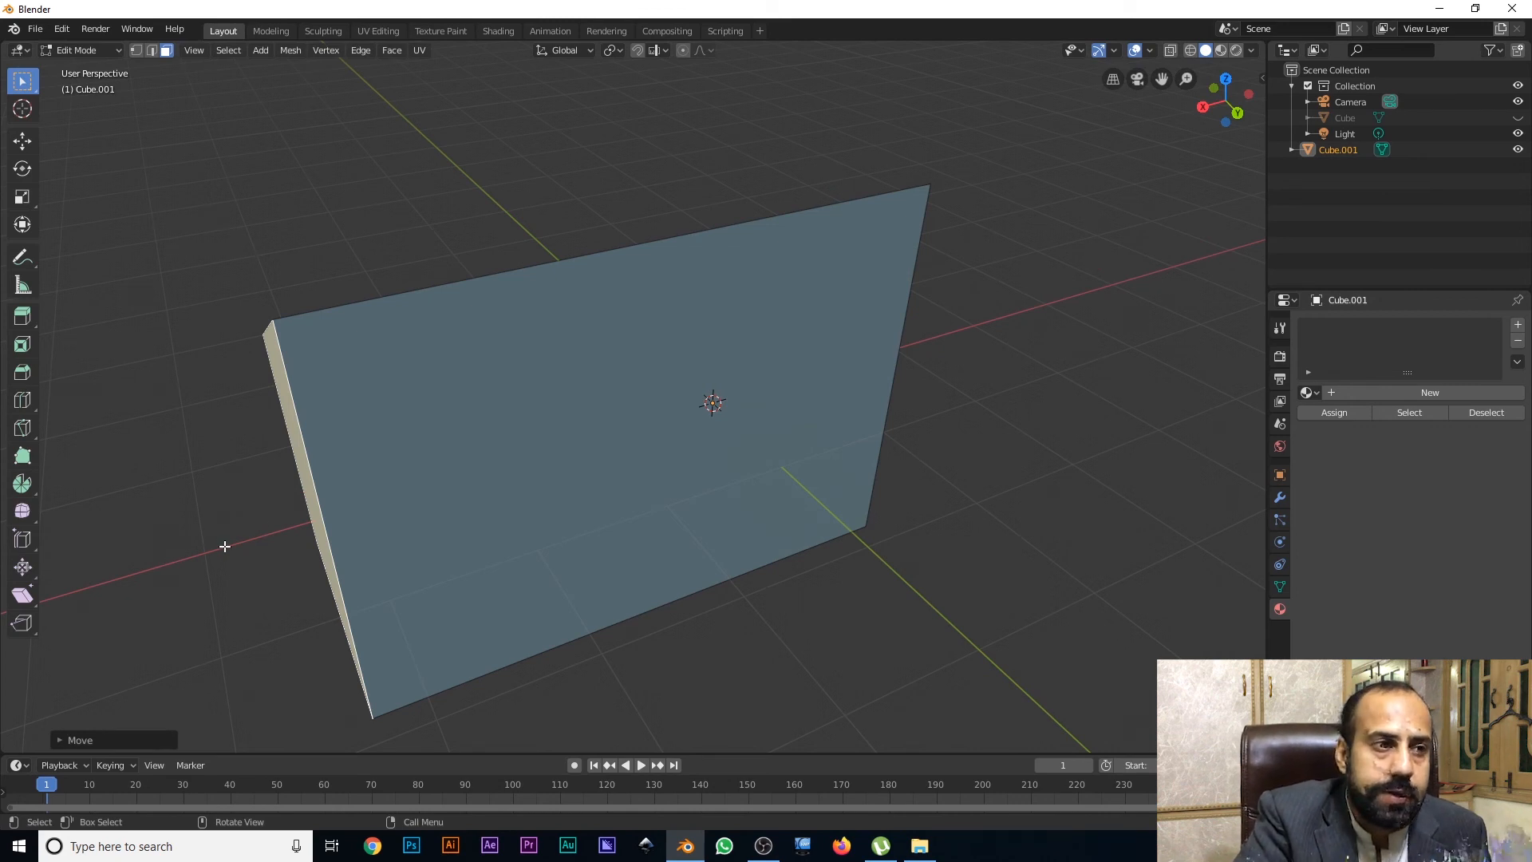
{"action": "scroll", "coordinate": [332, 455], "scroll_direction": "down", "scroll_amount": 3}
{"action": "middle_click_drag", "start_coordinate": [434, 505], "coordinate": [542, 424]}
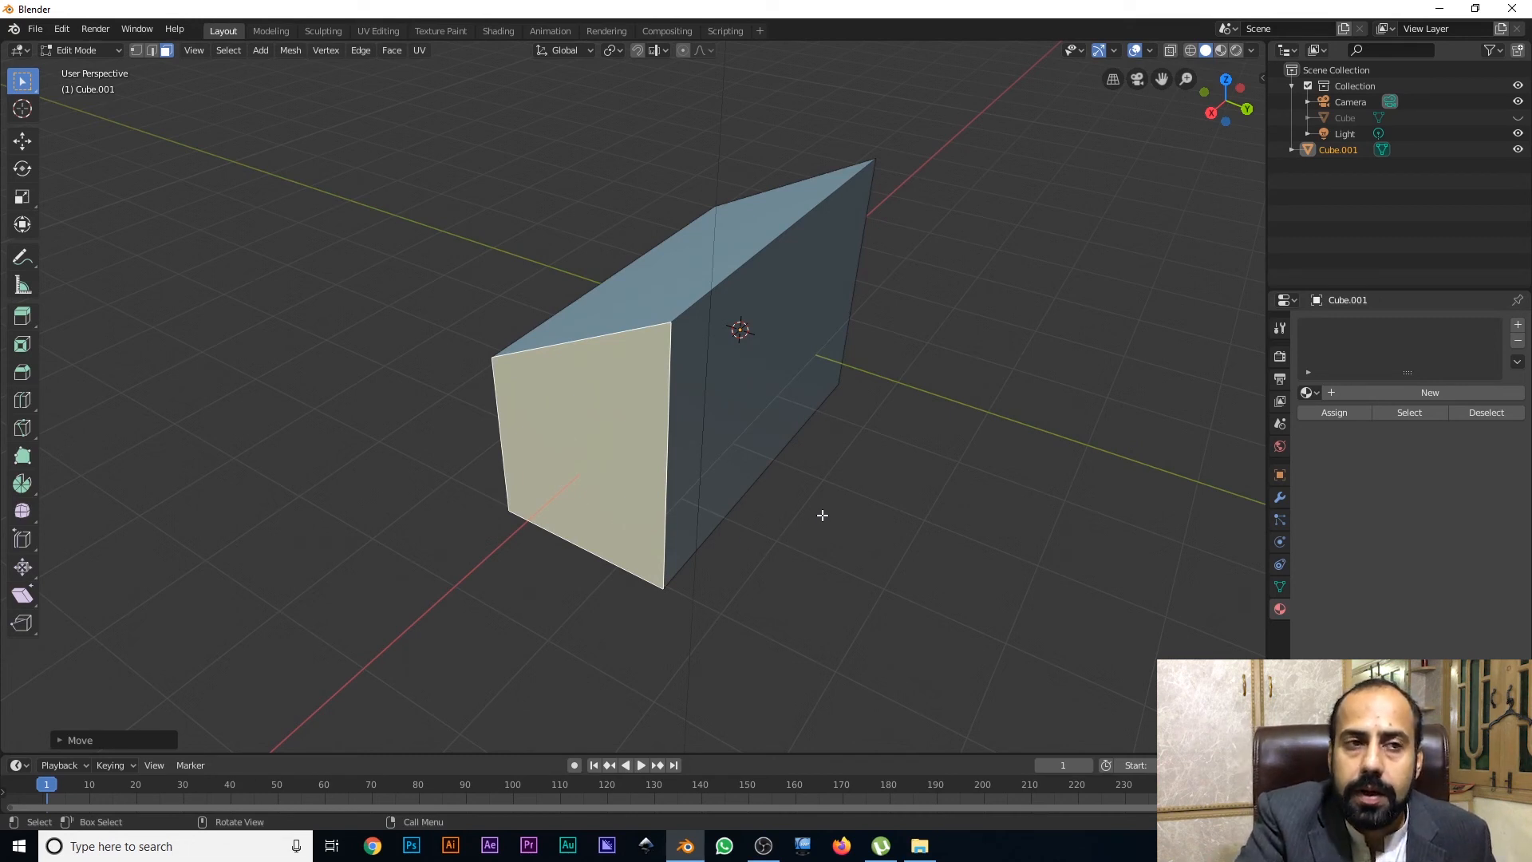
Rotate the selected end face, trying the X and Y axes before turning it about the global Z axis to skew the block's end.
{"action": "key", "text": "r"}
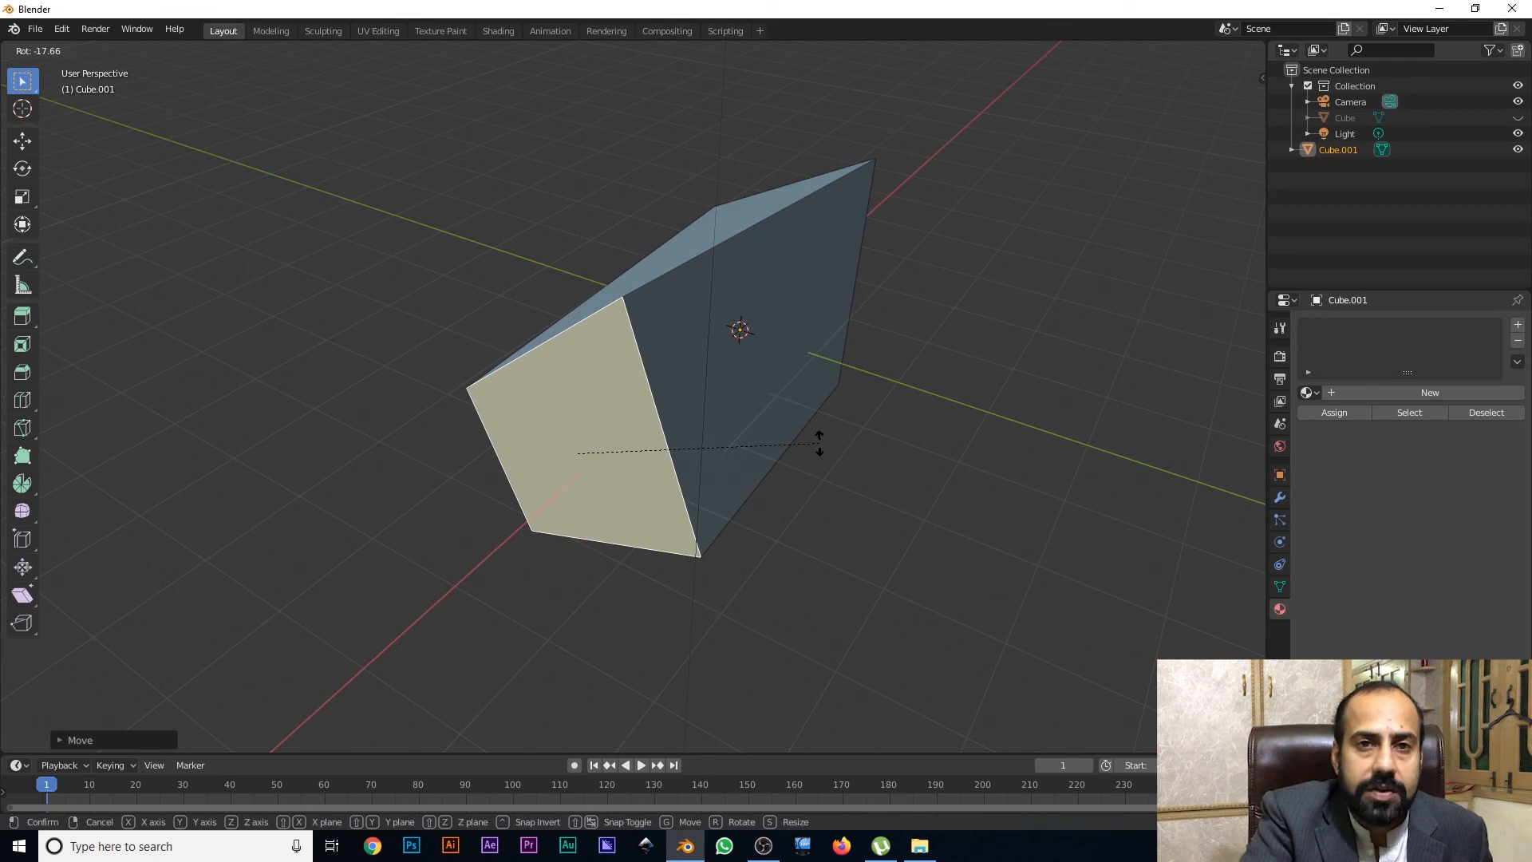
{"action": "key", "text": "x"}
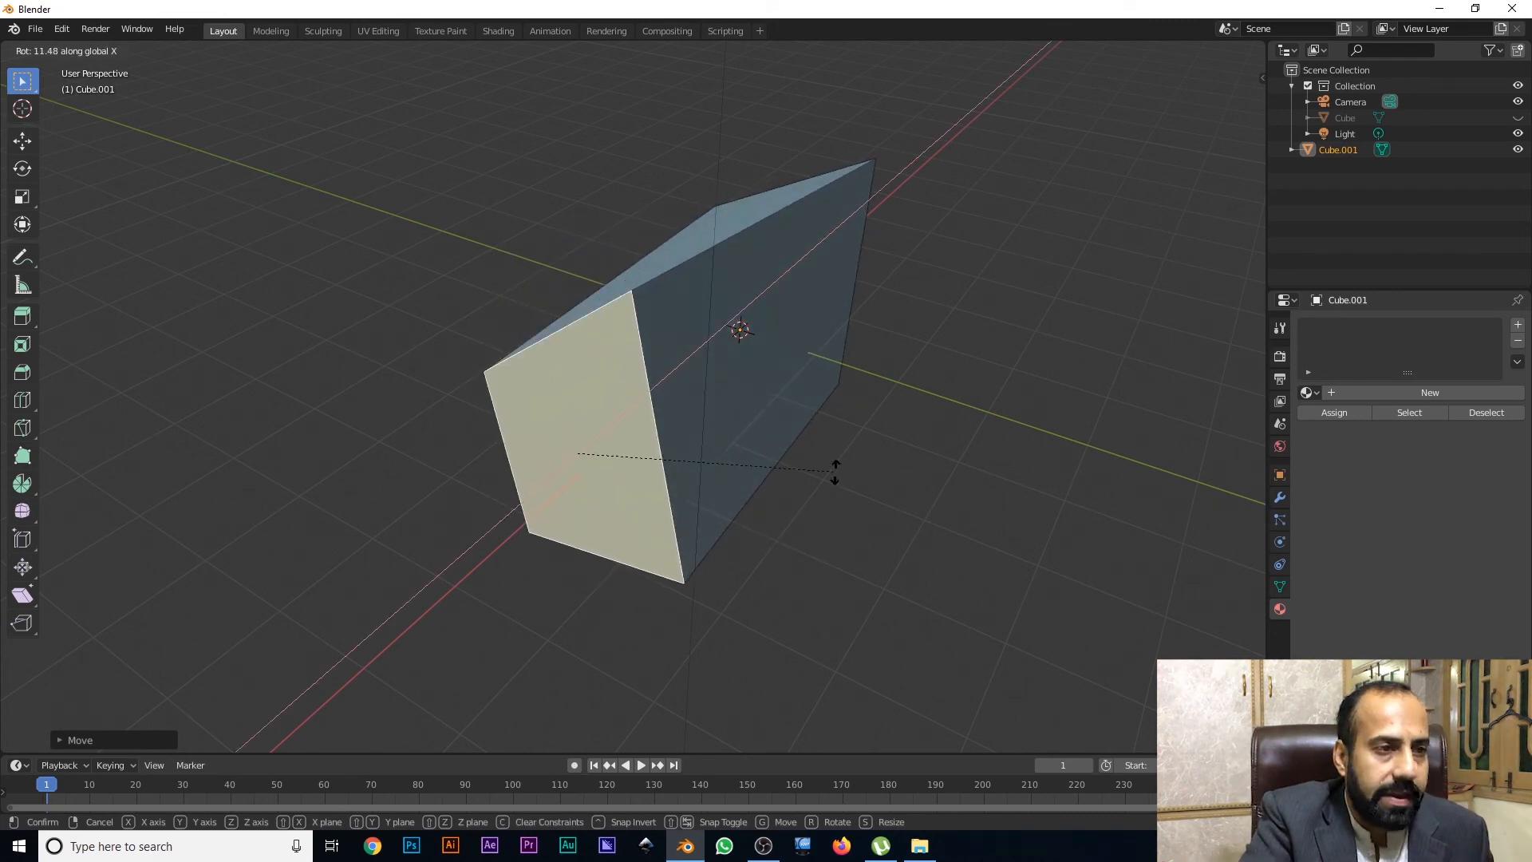
{"action": "key", "text": "y"}
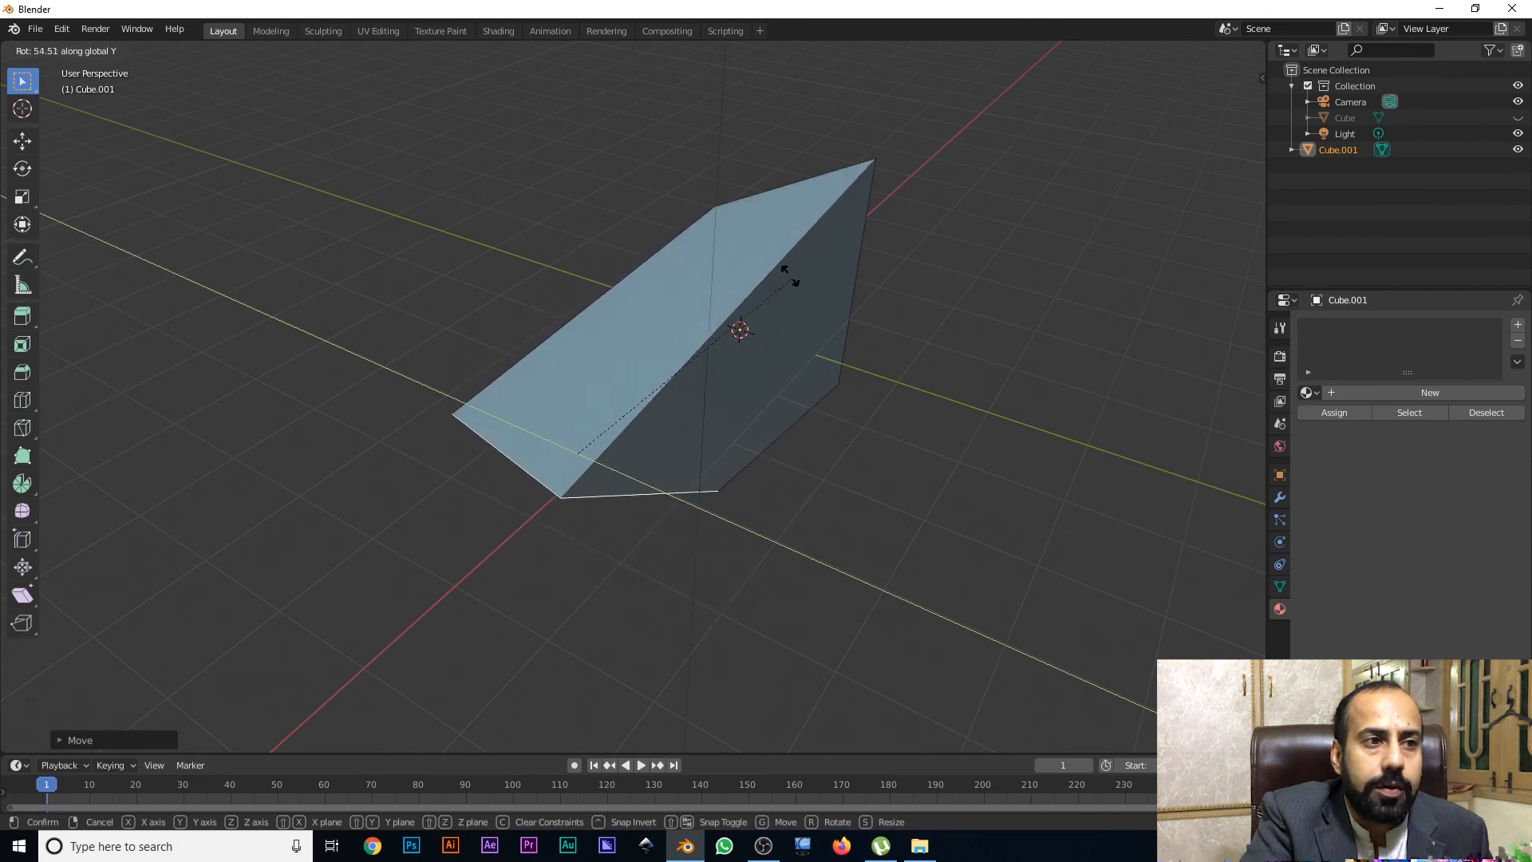
{"action": "key", "text": "z"}
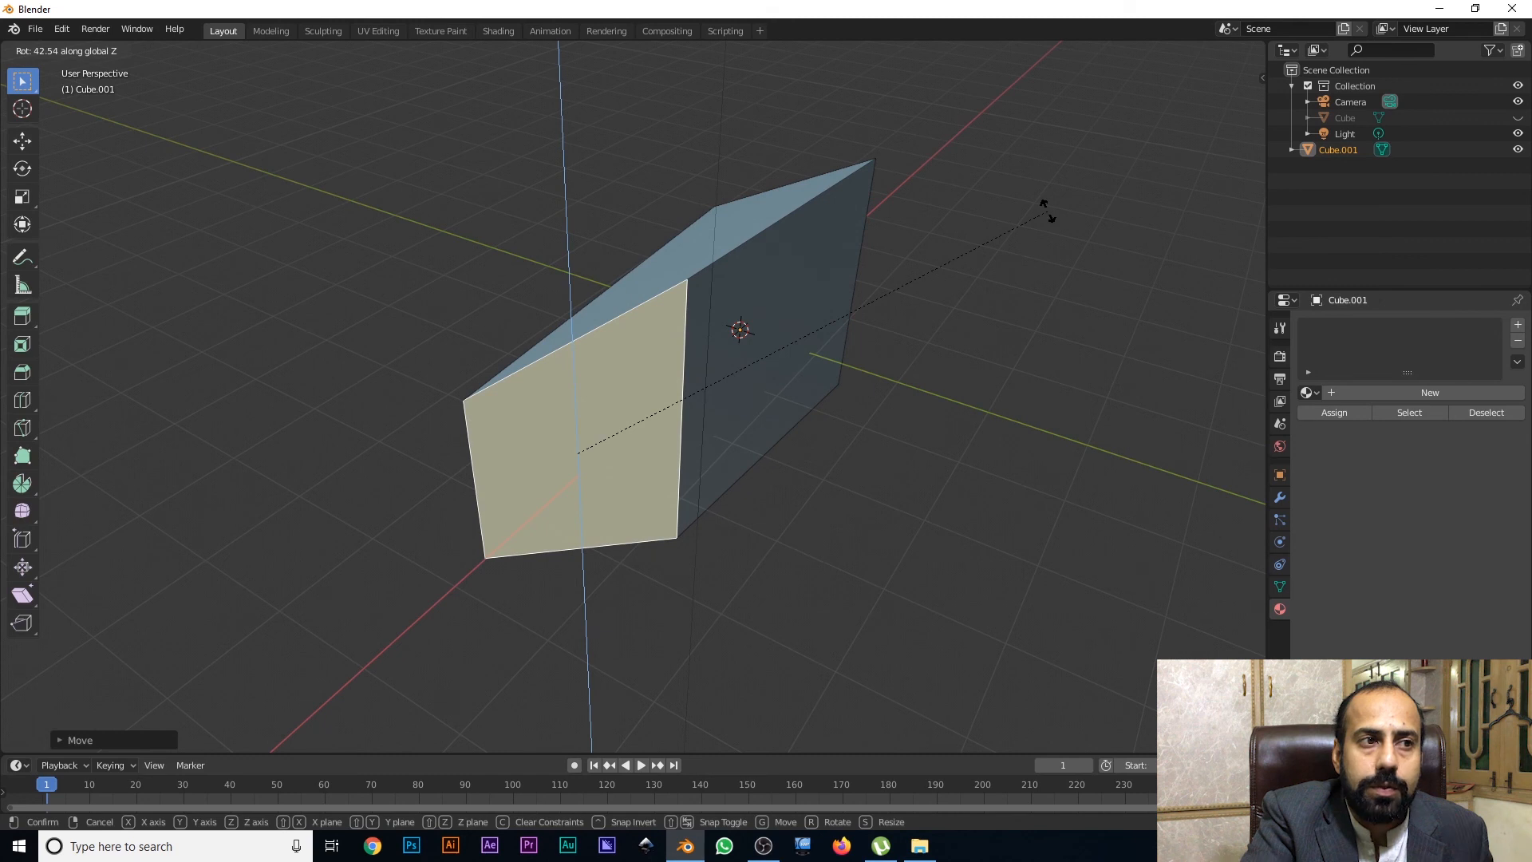
{"action": "left_click", "coordinate": [656, 579]}
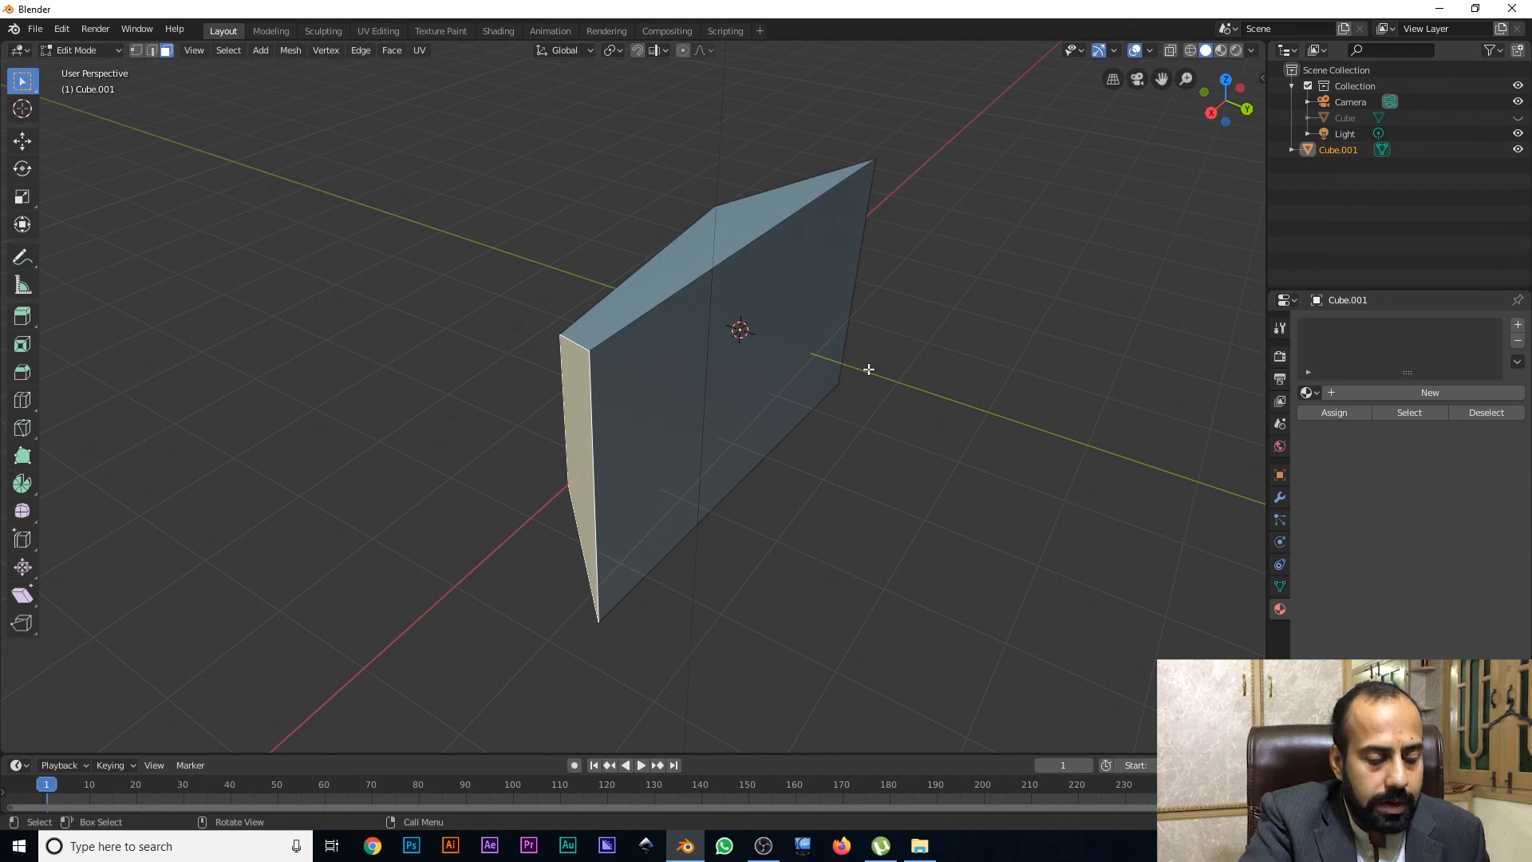
Return to Object Mode and view the reshaped block from different sides.
{"action": "key", "text": "Tab"}
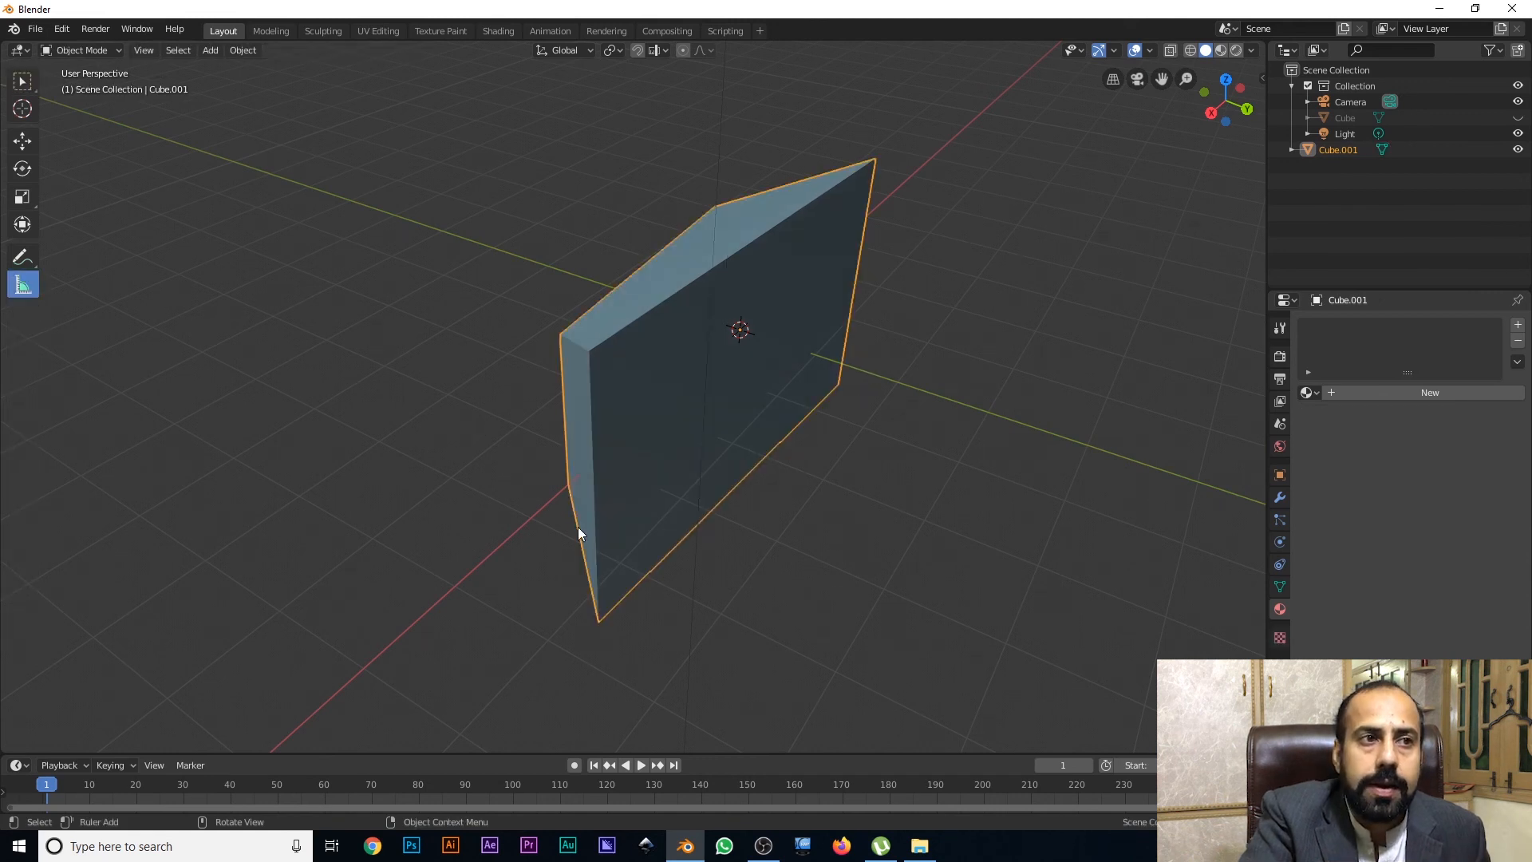
{"action": "middle_click_drag", "start_coordinate": [576, 540], "coordinate": [702, 500]}
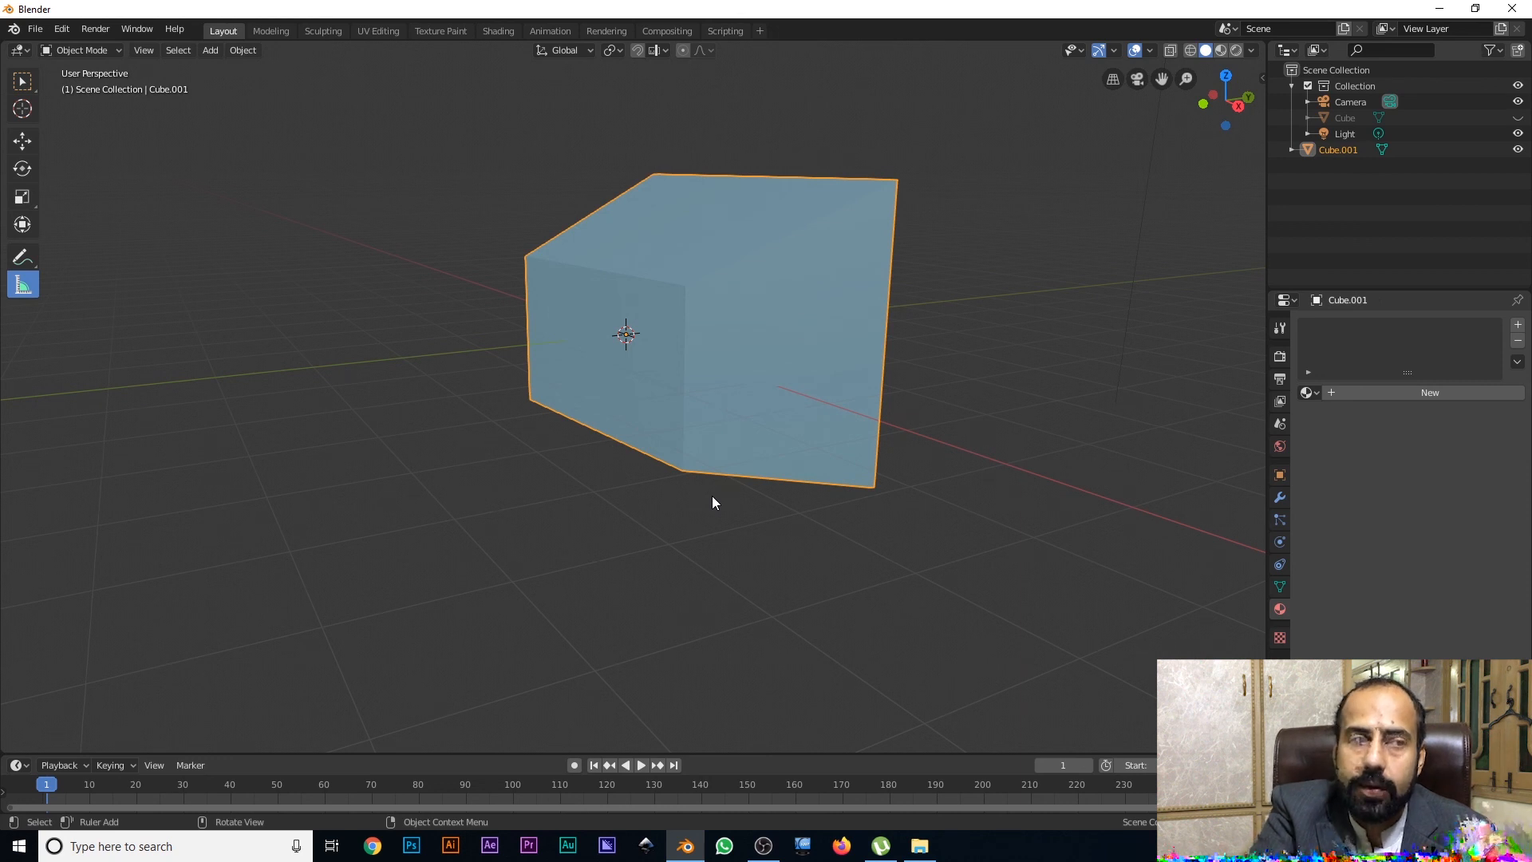
{"action": "middle_click_drag", "start_coordinate": [741, 447], "coordinate": [702, 276]}
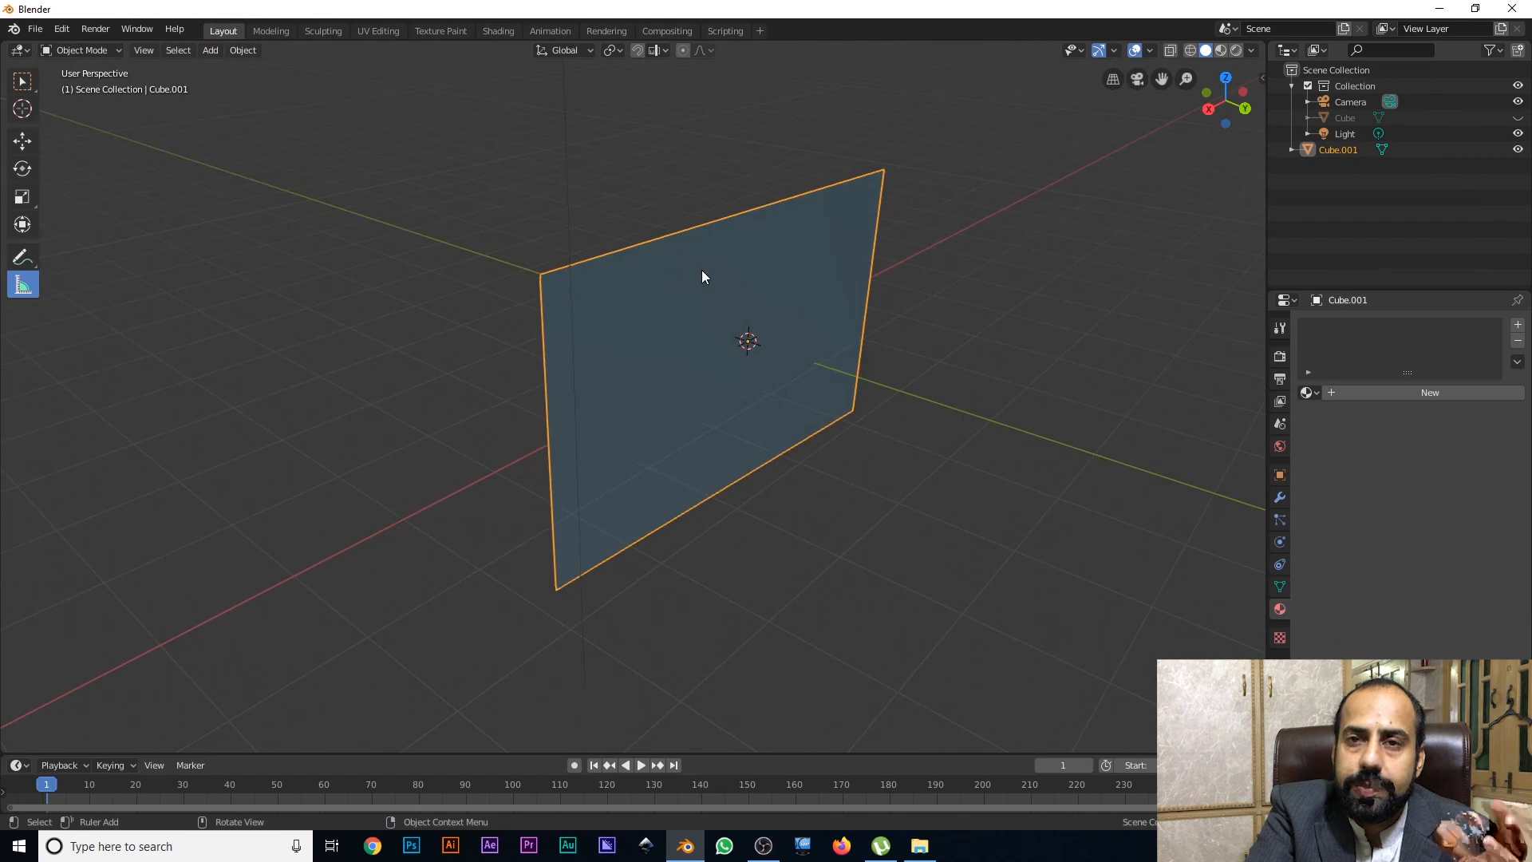